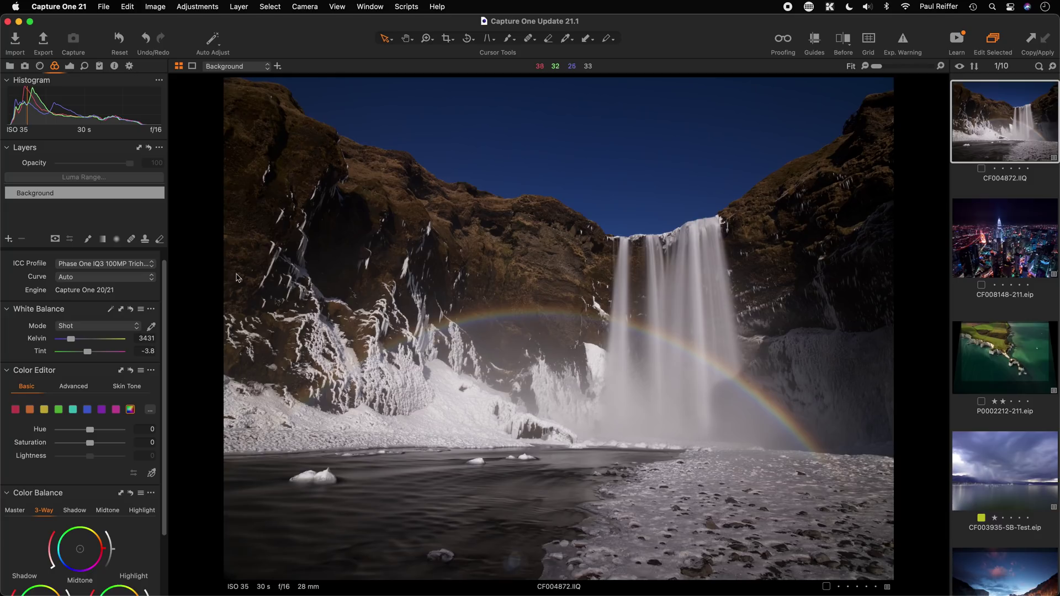
# Apply the Phase One IQ3 100MP Trichromatic ProStandard profile to the waterfall photo and inspect the rainbow and ice edges close up
pyautogui.click(105, 264)
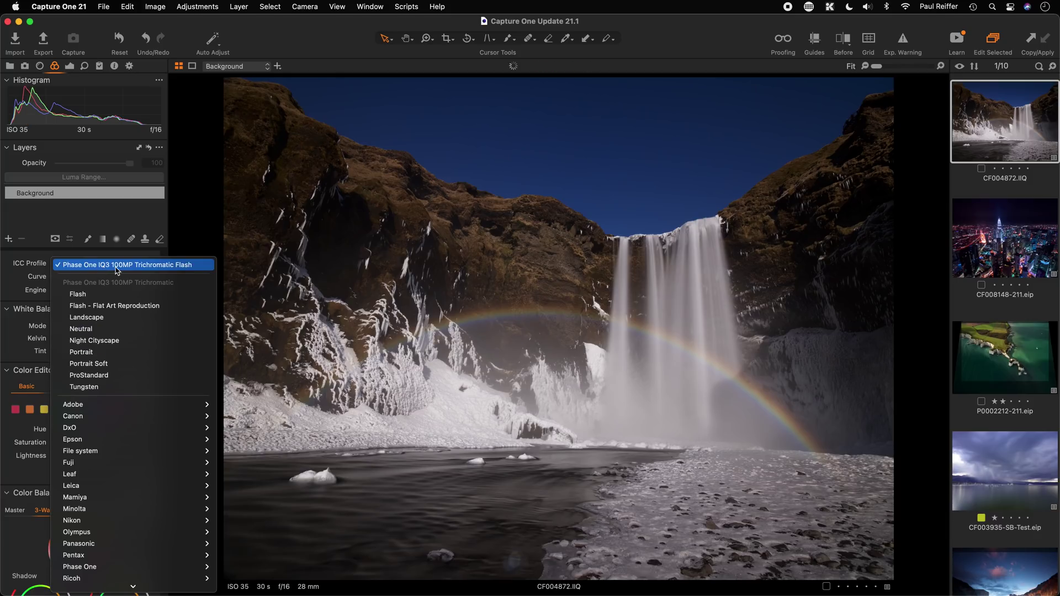
pyautogui.click(104, 376)
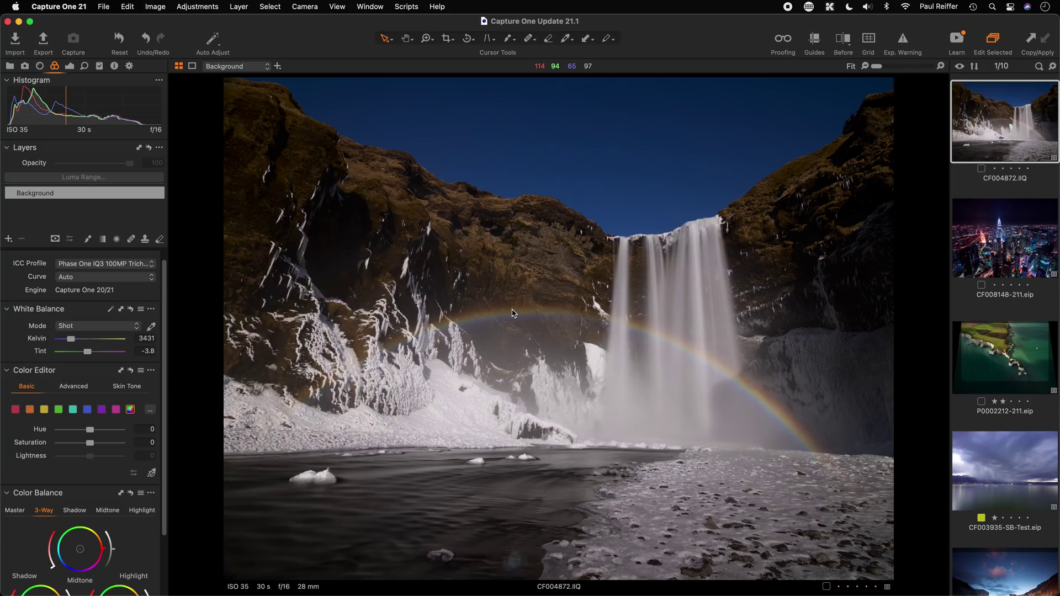
pyautogui.press('z')
pyautogui.moveTo(429, 297); pyautogui.dragTo(485, 356)
pyautogui.click(522, 314)
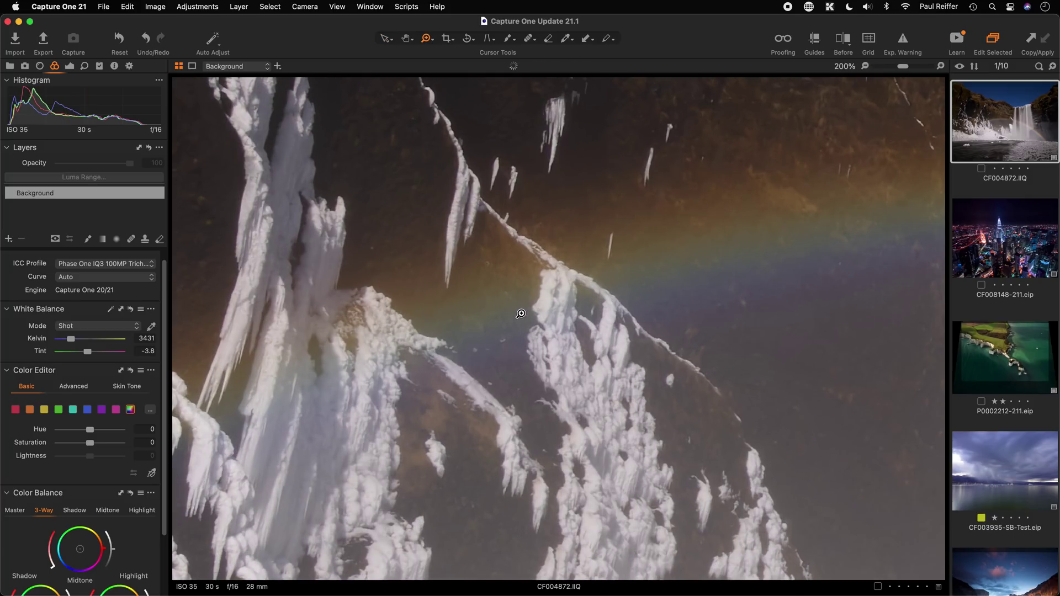
pyautogui.click(597, 313)
pyautogui.click(597, 314)
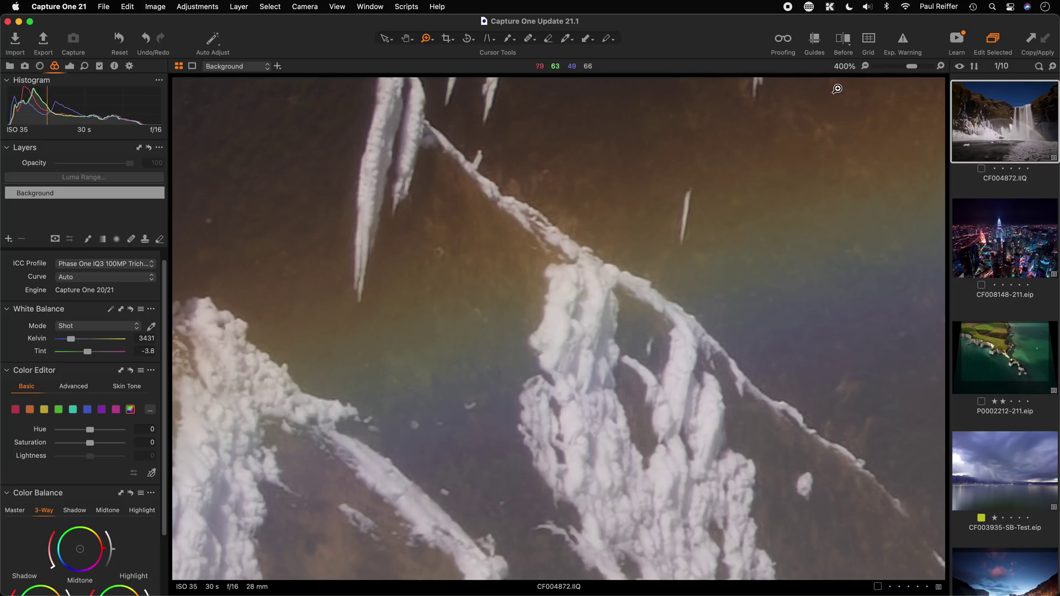
pyautogui.click(585, 270)
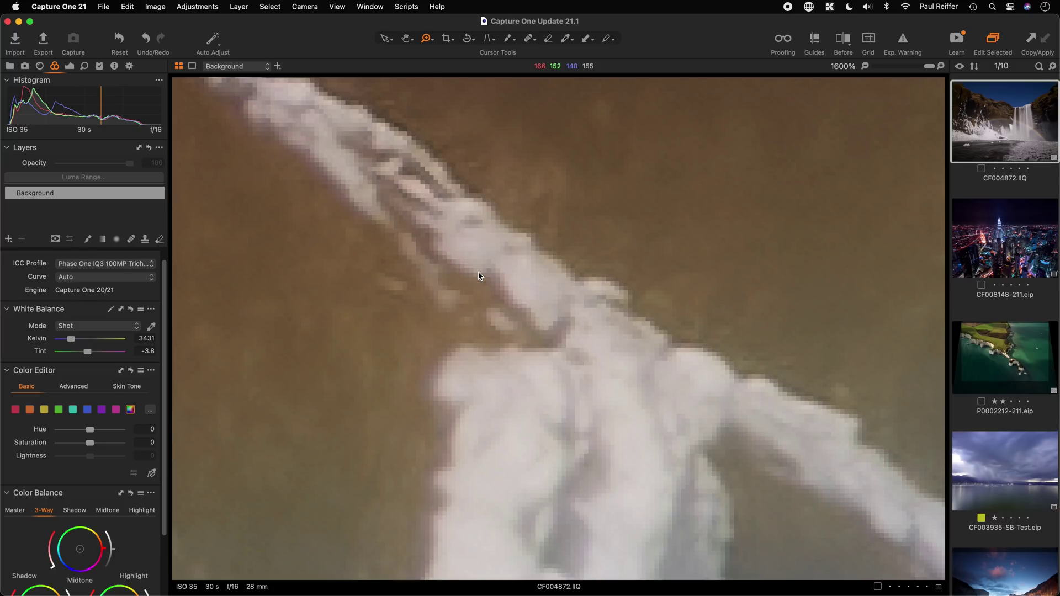
# Correct the converging verticals in the night skyline photo CF008148-211.eip with a vertical keystone aligned to buildings on both sides
pyautogui.press('Right')
pyautogui.press('h')
pyautogui.press('super+0')
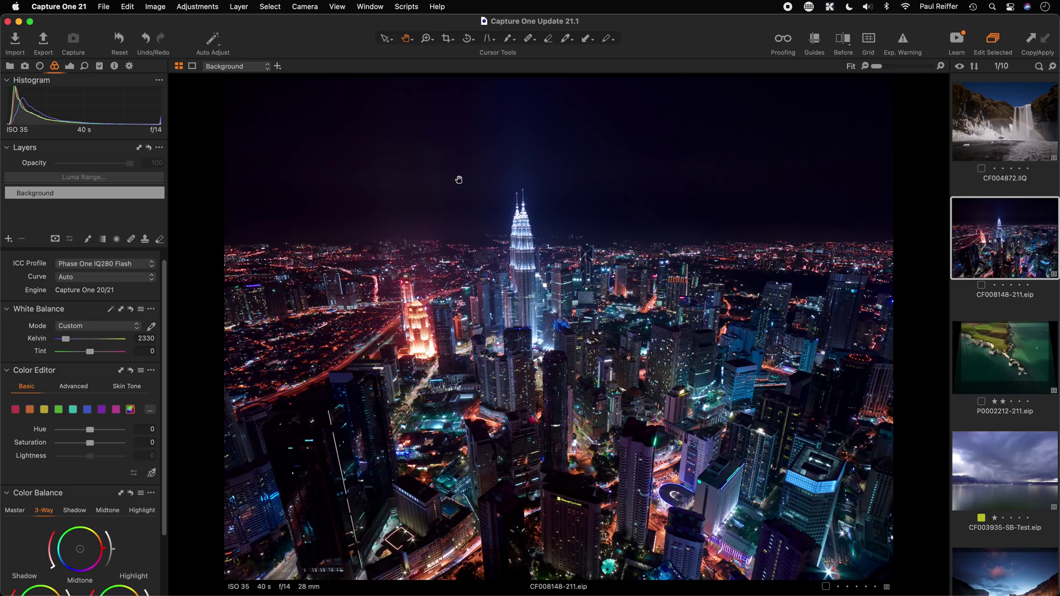
pyautogui.click(489, 39)
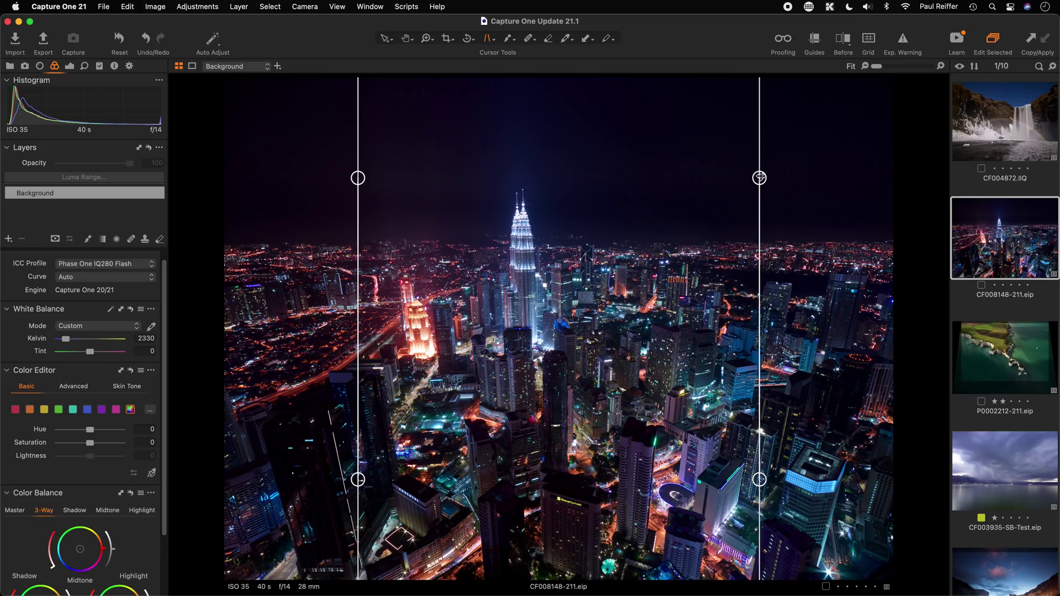
pyautogui.moveTo(760, 479); pyautogui.dragTo(718, 499)
pyautogui.moveTo(357, 480); pyautogui.dragTo(409, 504)
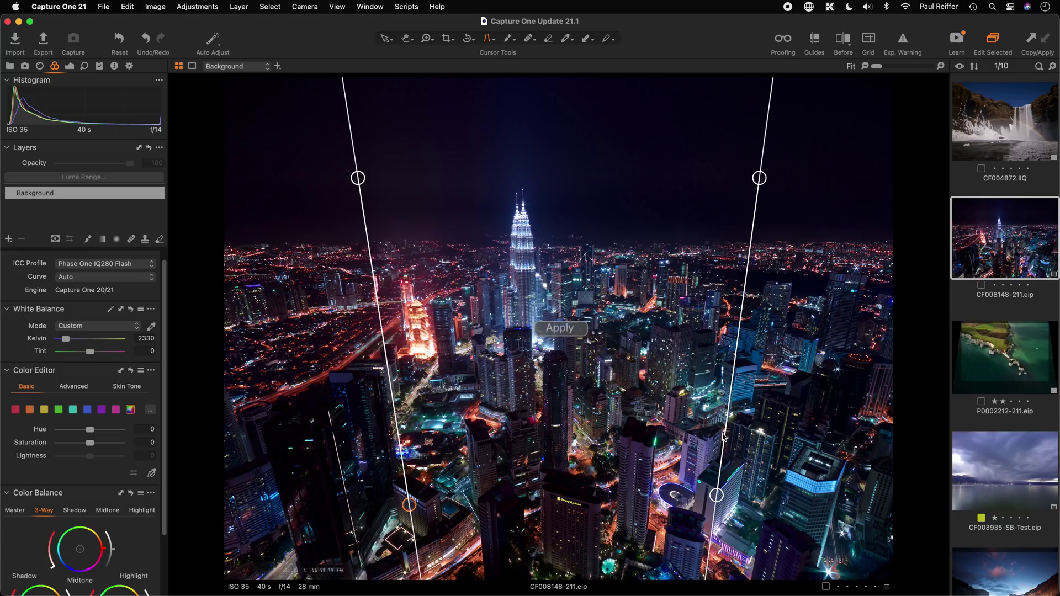
pyautogui.click(560, 328)
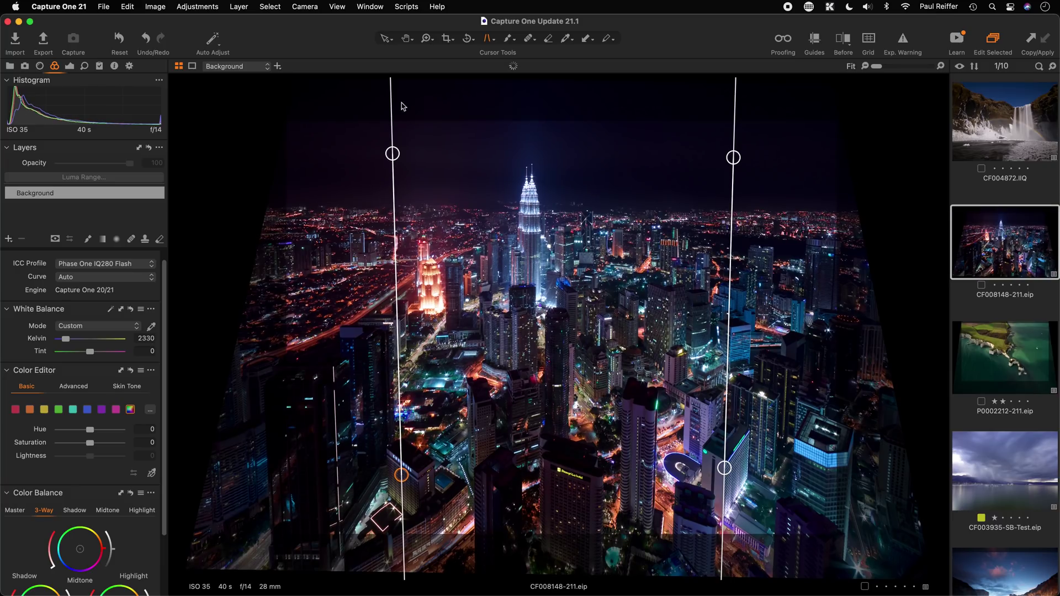
pyautogui.click(385, 39)
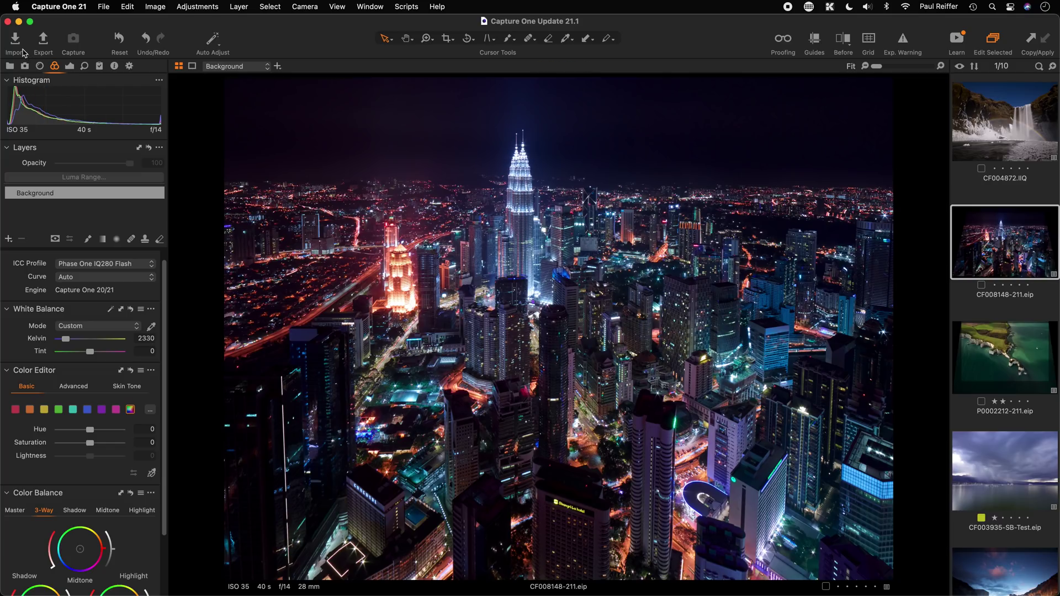
# Open the image import and exclude P0002347, P0002348 and P0002349 from the picked images
pyautogui.click(15, 40)
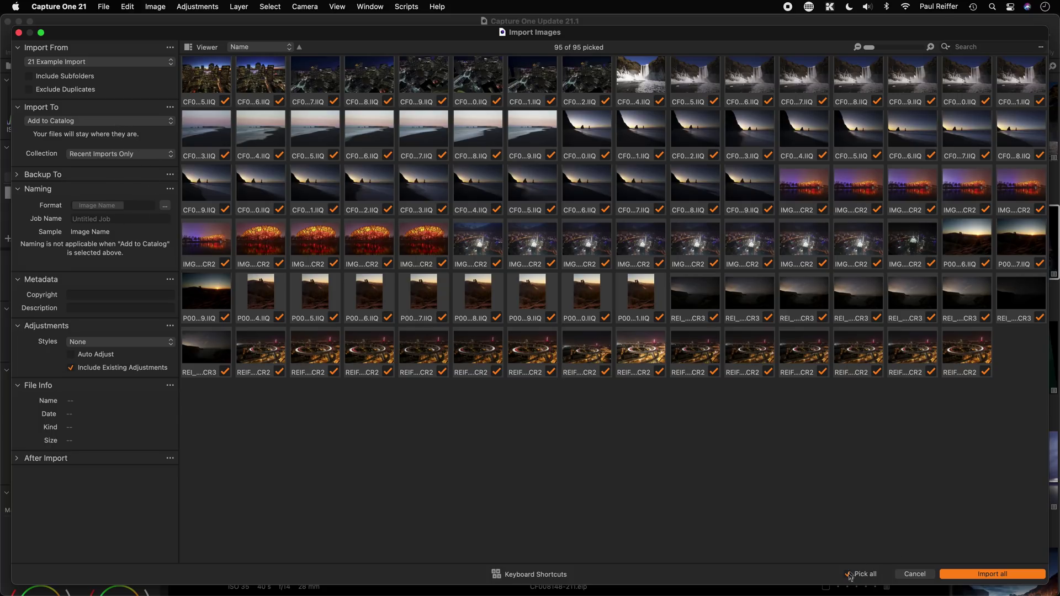
pyautogui.click(422, 301)
pyautogui.press('x')
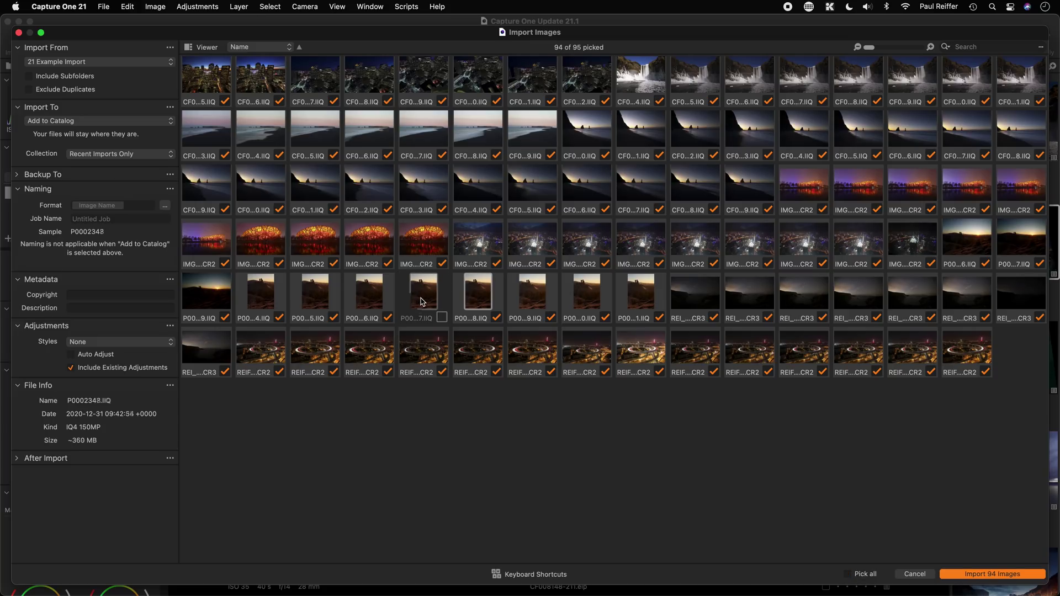
pyautogui.press('x')
pyautogui.press('x')
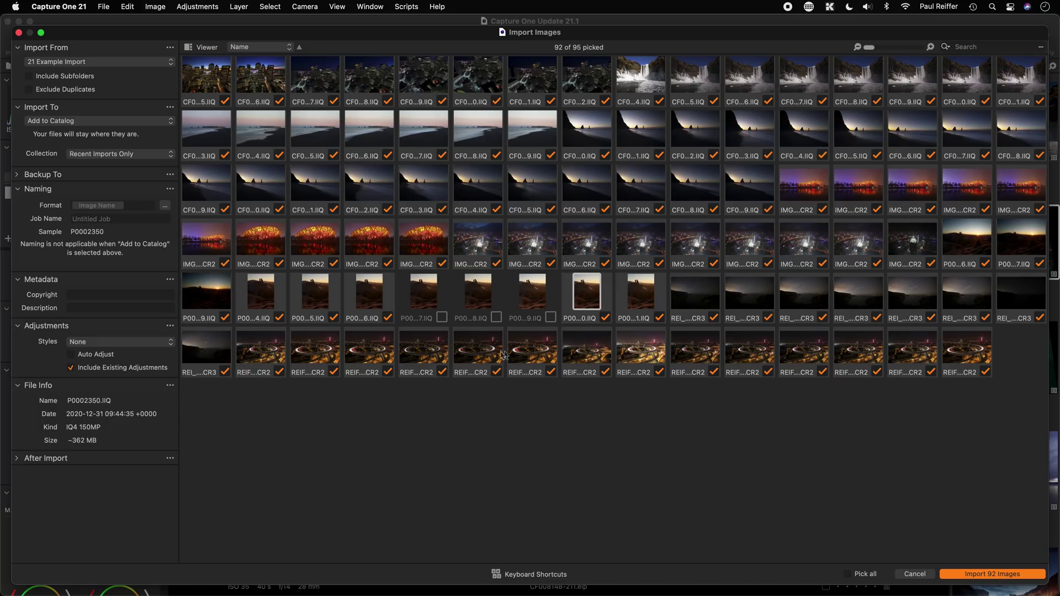
# Browse the import candidates as large thumbnails and preview the night roundabout shots back to REIF_2013_06_21_08846.CR2
pyautogui.moveTo(871, 50); pyautogui.dragTo(917, 51)
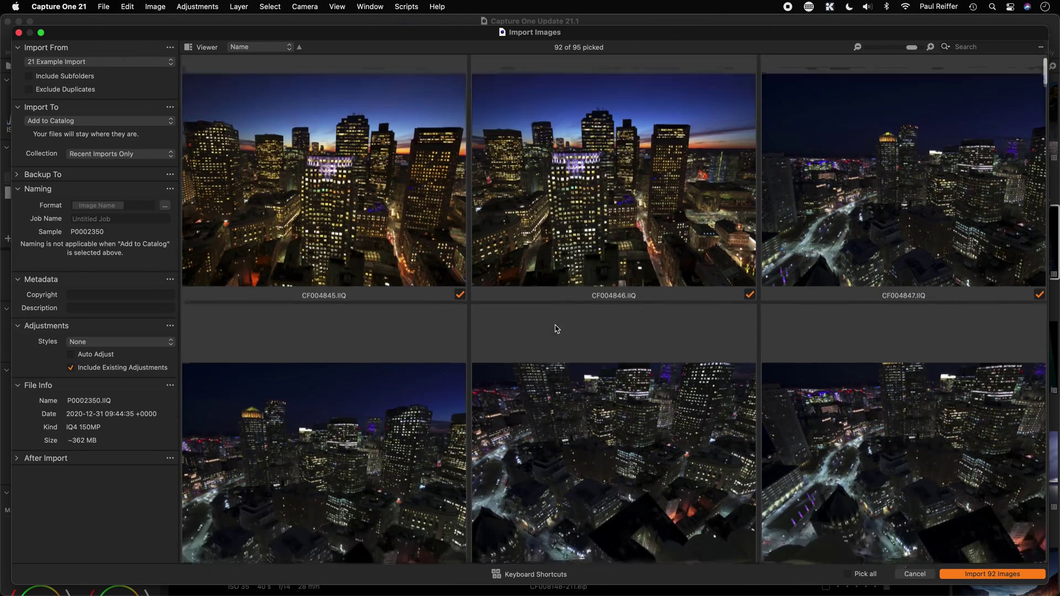
pyautogui.scroll(-10, 554, 321)
pyautogui.scroll(-5, 552, 308)
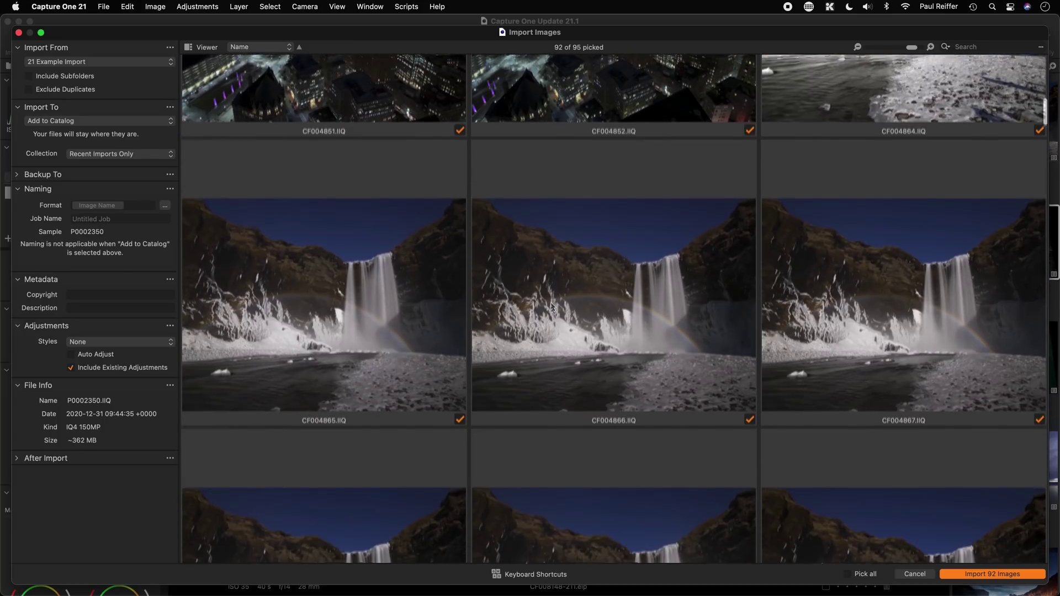
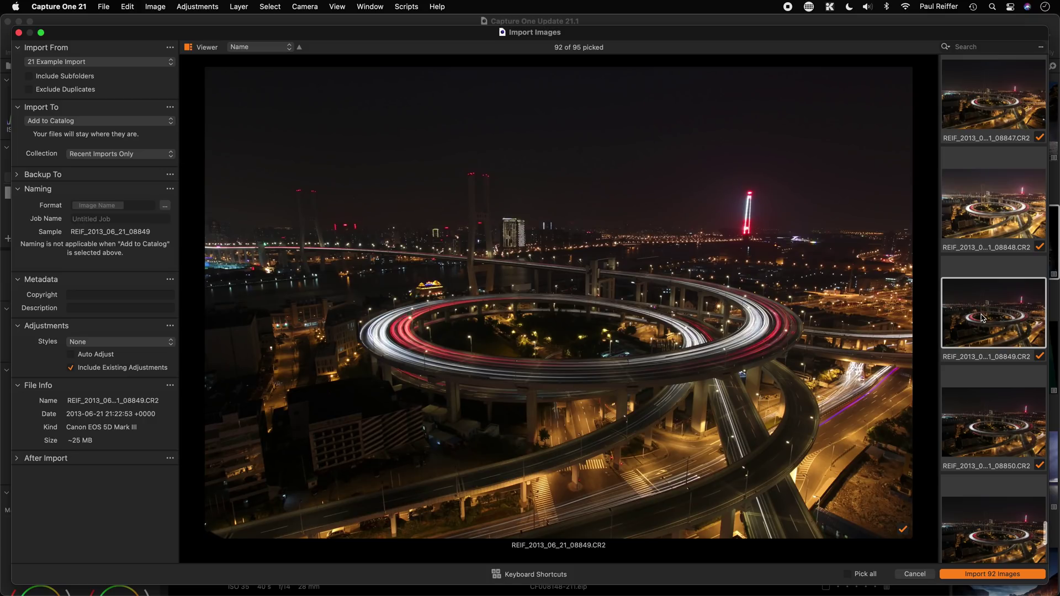
pyautogui.press('Up')
pyautogui.press('Up')
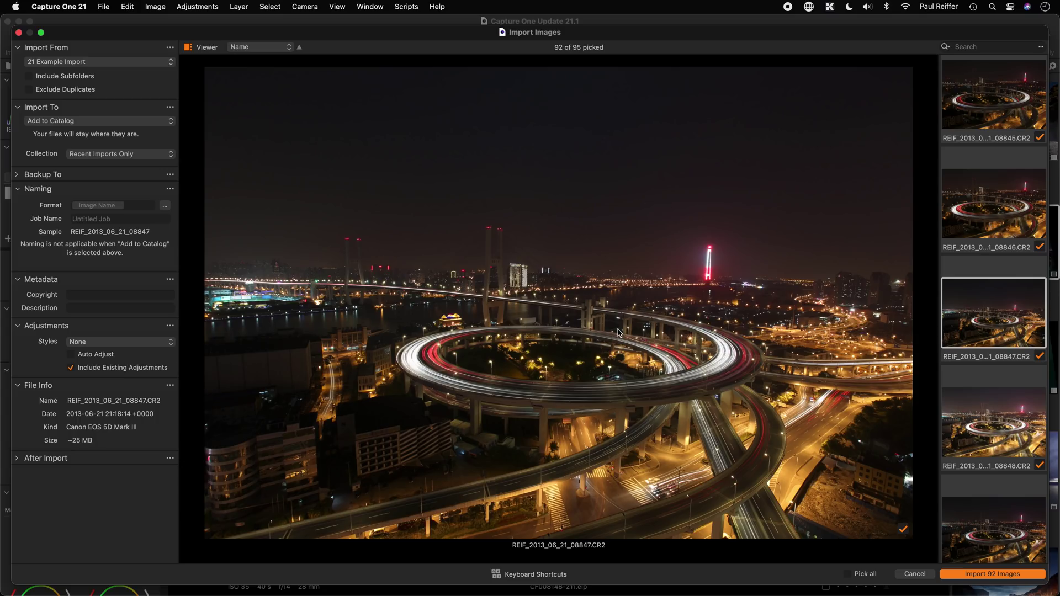
pyautogui.press('Up')
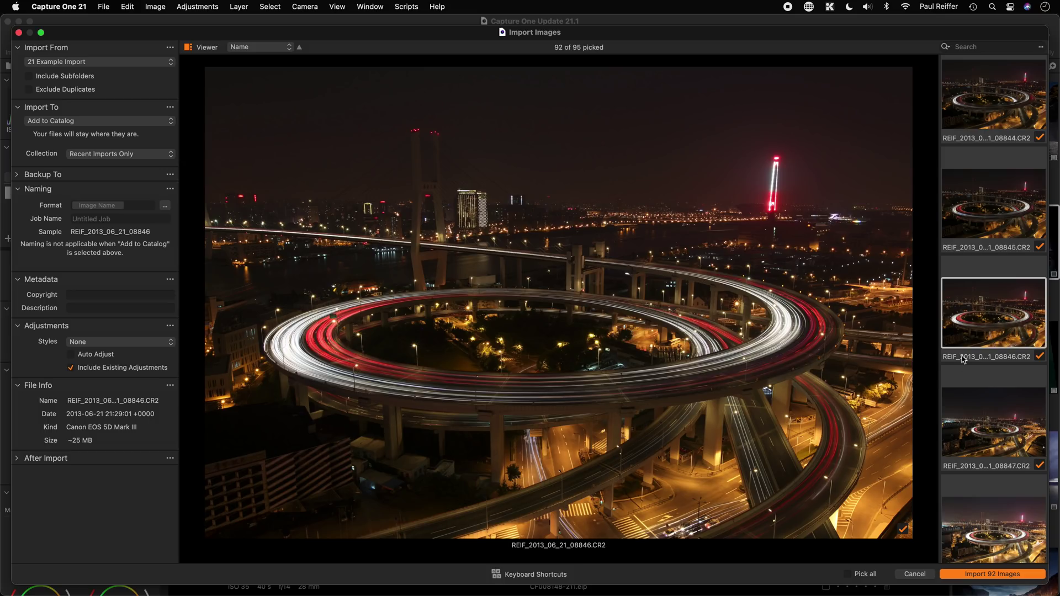
# Exclude six consecutive roundabout shots from the import, working backwards from REIF_2013_06_21_08846.CR2
pyautogui.press('space')
pyautogui.press('Left')
pyautogui.press('space')
pyautogui.press('Left')
pyautogui.press('space')
pyautogui.press('Left')
pyautogui.press('space')
pyautogui.press('Left')
pyautogui.press('space')
pyautogui.press('Left')
pyautogui.press('space')
# Review the excluded roundabout shots against the still-picked REIF_2013_06_21_08847.CR2
pyautogui.press('Right')
pyautogui.press('Right')
pyautogui.press('Right')
pyautogui.press('Right')
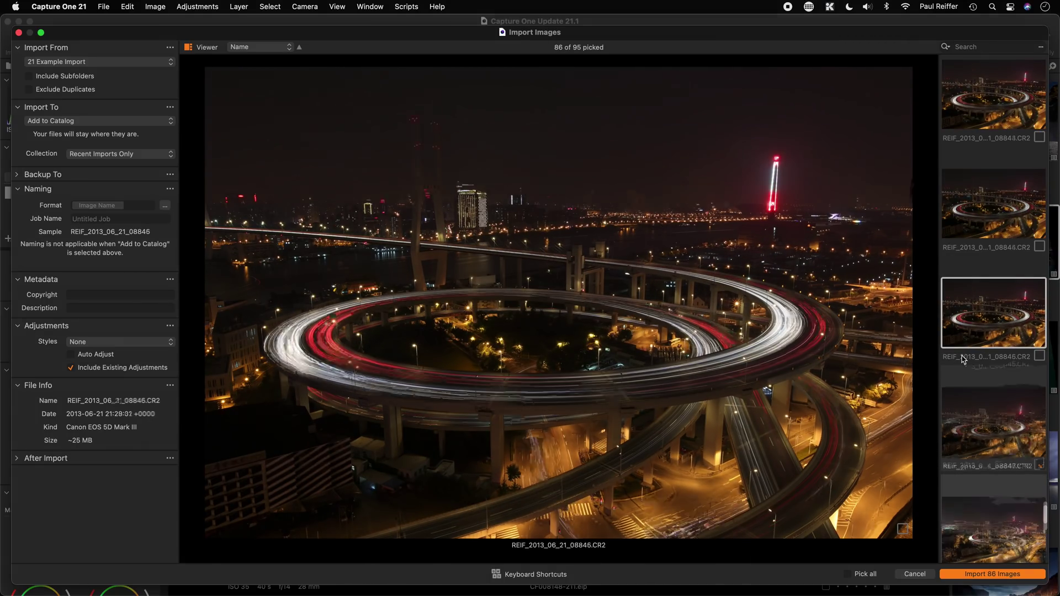
pyautogui.press('Right')
pyautogui.press('Right')
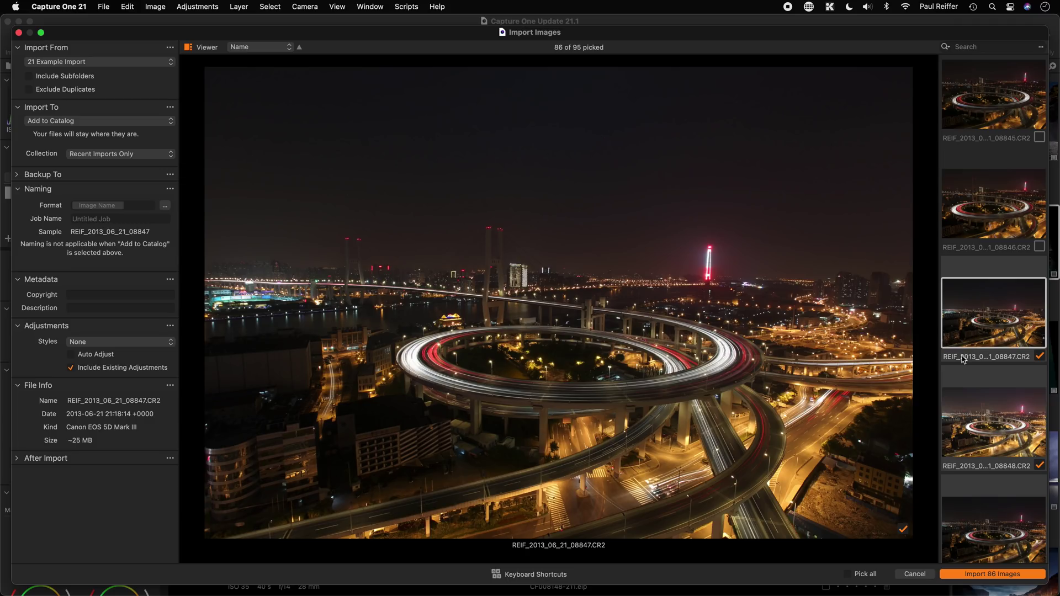
pyautogui.press('Left')
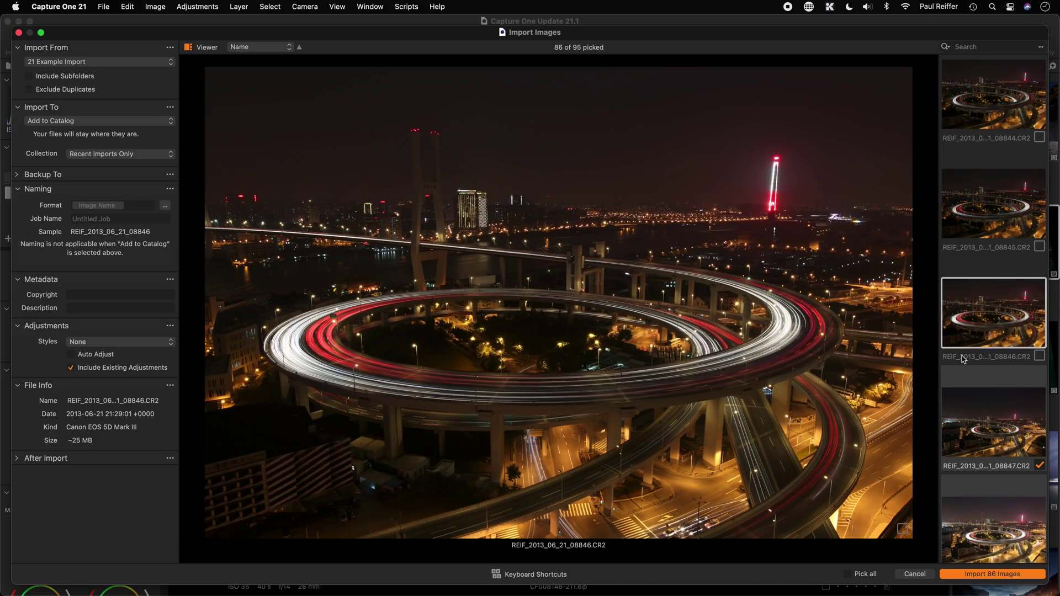
# Exclude REI_2279.CR3 and REI_2278.CR3 from the picked images, and close the import without importing anything
pyautogui.press('Left')
pyautogui.press('Left')
pyautogui.press('Left')
pyautogui.press('Left')
pyautogui.press('Left')
pyautogui.press('Left')
pyautogui.press('Left')
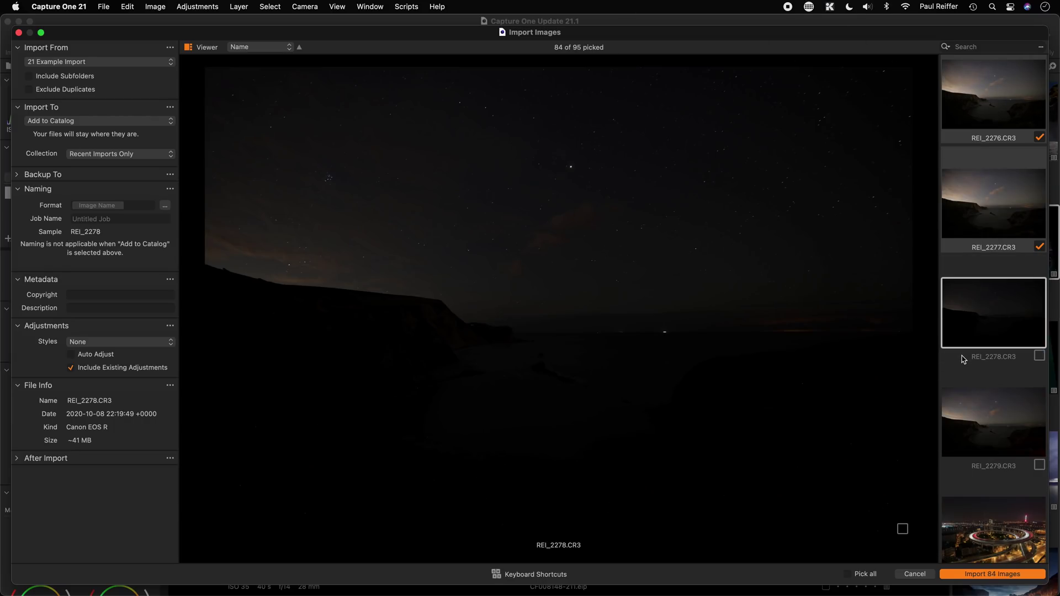
pyautogui.click(189, 48)
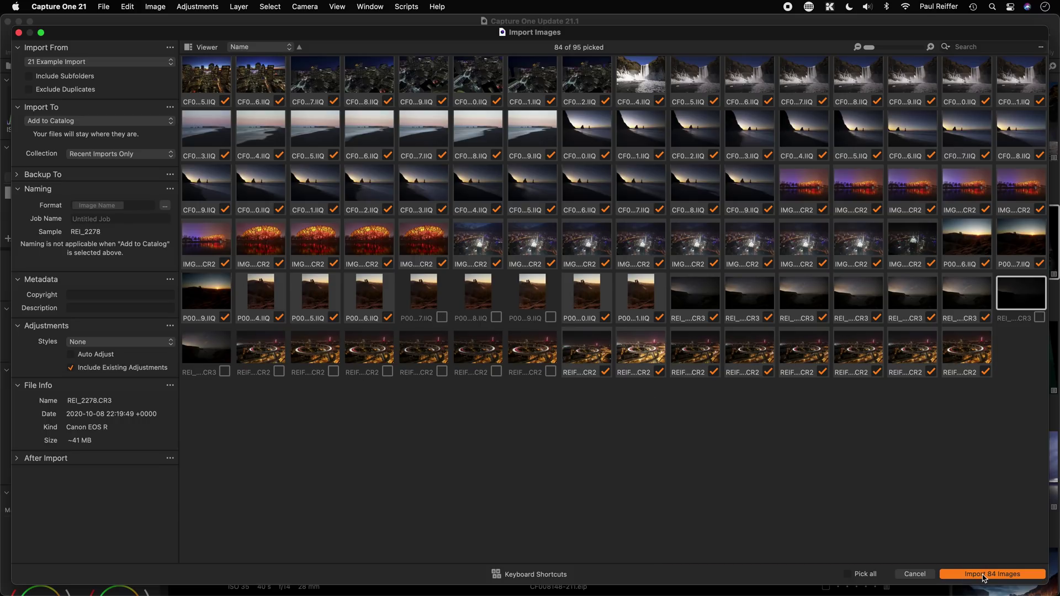
pyautogui.click(927, 577)
# Brush the Ocean layer's mask over the sea around the headland in P0002212-211.eip, using an enlarged soft brush
pyautogui.click(1003, 354)
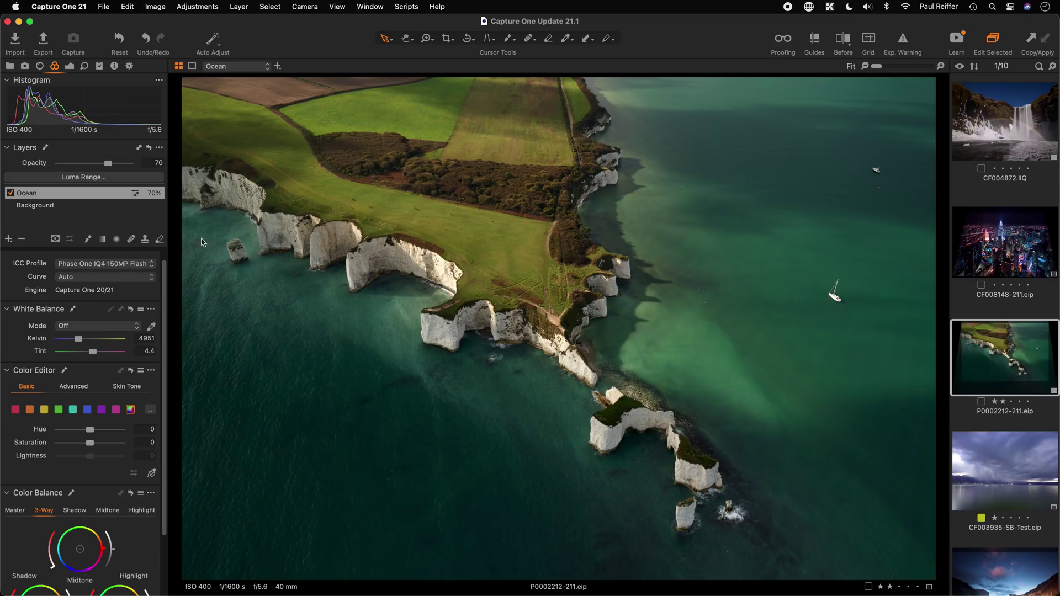
pyautogui.click(88, 243)
pyautogui.rightClick(412, 206)
pyautogui.moveTo(412, 206); pyautogui.dragTo(428, 206)
pyautogui.scroll(-3, 76, 297)
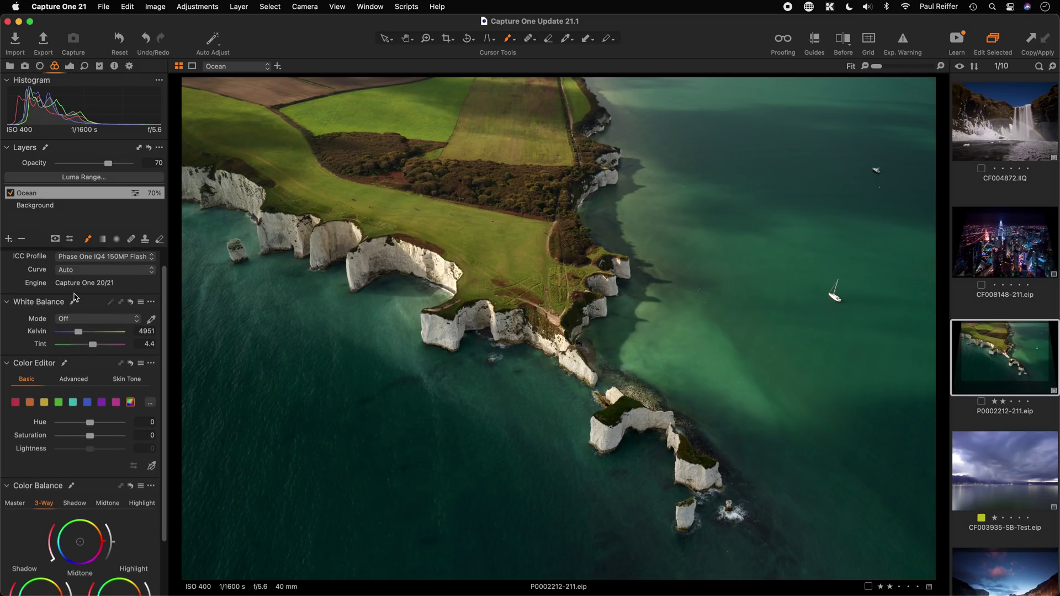
pyautogui.click(69, 66)
pyautogui.scroll(-4, 102, 368)
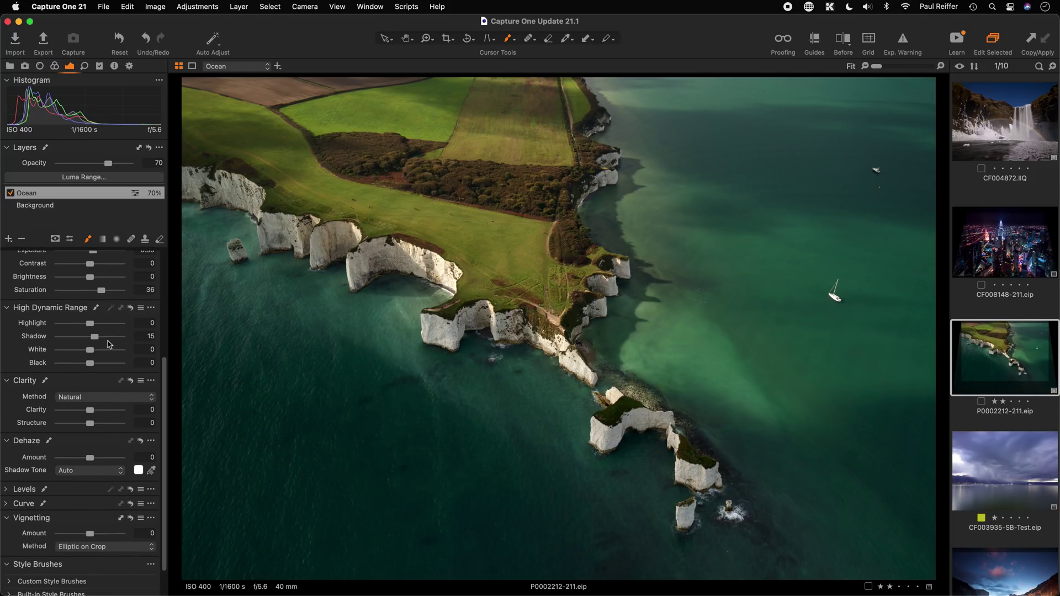
pyautogui.scroll(7, 99, 368)
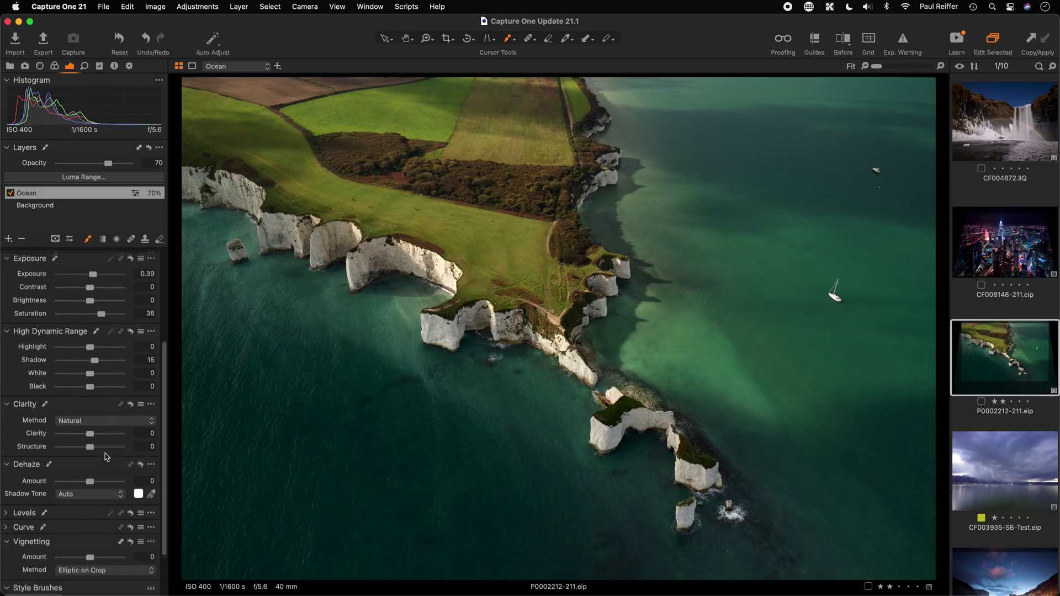
pyautogui.scroll(-6, 98, 368)
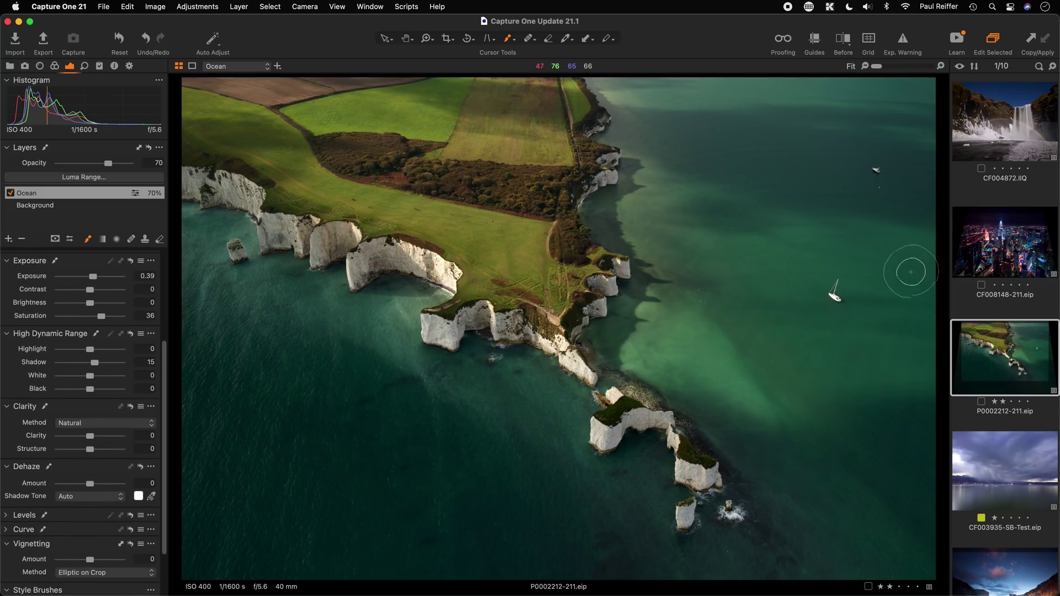
pyautogui.rightClick(717, 241)
pyautogui.moveTo(714, 241); pyautogui.dragTo(726, 242)
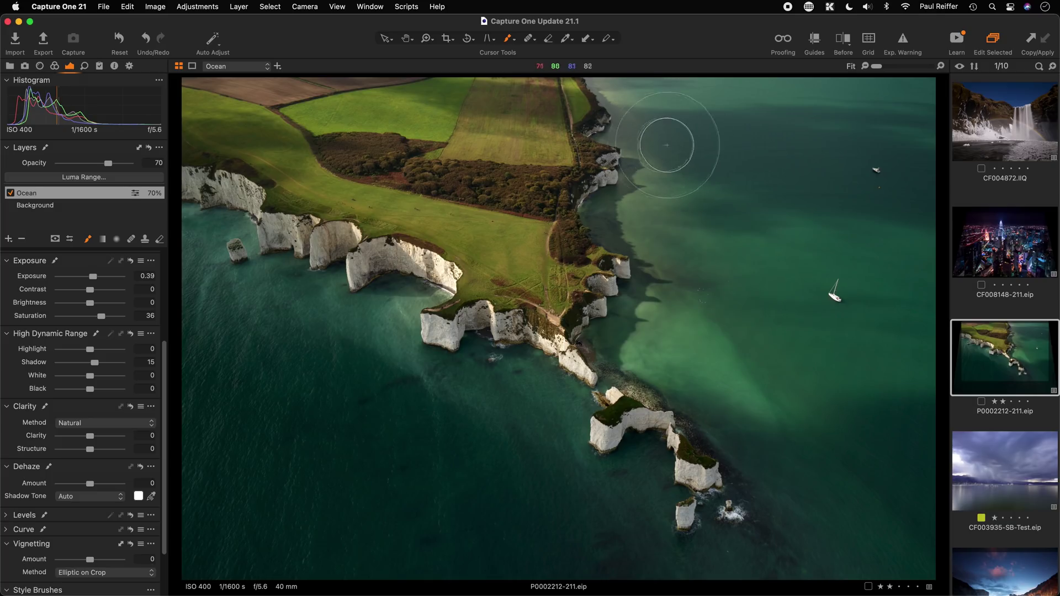
pyautogui.moveTo(702, 144)
pyautogui.mouseDown()
pyautogui.moveTo(663, 98)
pyautogui.moveTo(777, 117)
pyautogui.moveTo(717, 120)
pyautogui.moveTo(819, 143)
pyautogui.moveTo(827, 205)
pyautogui.moveTo(708, 204)
pyautogui.moveTo(845, 251)
pyautogui.moveTo(805, 264)
pyautogui.moveTo(702, 210)
pyautogui.moveTo(663, 565)
pyautogui.moveTo(701, 545)
pyautogui.moveTo(638, 548)
pyautogui.moveTo(631, 488)
pyautogui.moveTo(521, 522)
pyautogui.moveTo(575, 414)
pyautogui.moveTo(455, 406)
pyautogui.moveTo(456, 431)
pyautogui.moveTo(425, 447)
pyautogui.moveTo(500, 537)
pyautogui.moveTo(453, 570)
pyautogui.moveTo(248, 331)
pyautogui.moveTo(343, 354)
pyautogui.moveTo(192, 274)
pyautogui.moveTo(317, 364)
pyautogui.moveTo(170, 283)
pyautogui.moveTo(355, 432)
pyautogui.moveTo(234, 426)
pyautogui.moveTo(280, 492)
pyautogui.moveTo(362, 547)
pyautogui.moveTo(415, 581)
pyautogui.moveTo(600, 569)
pyautogui.moveTo(445, 421)
pyautogui.mouseUp()
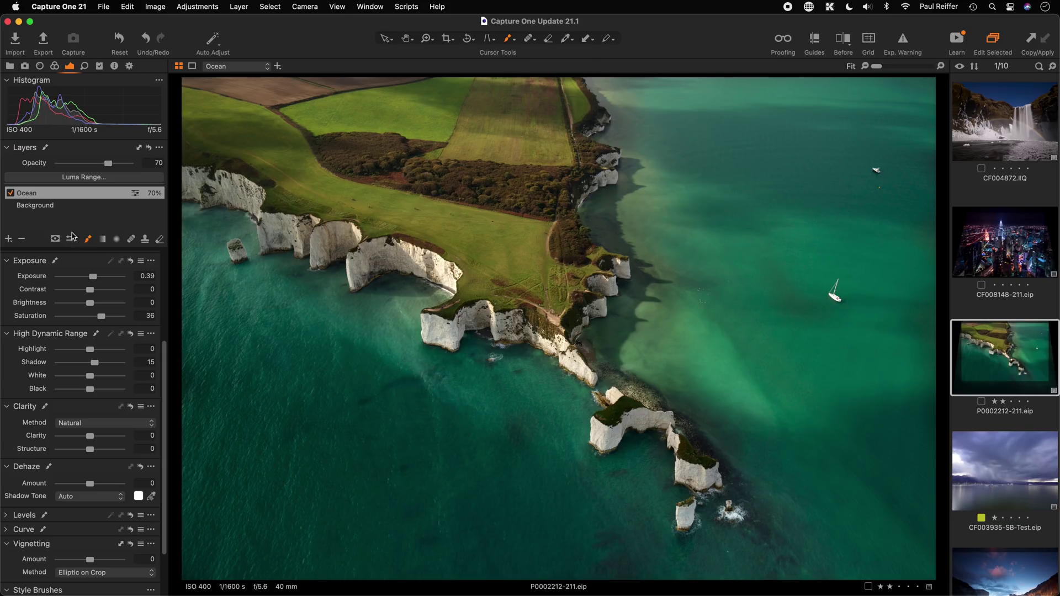
# Add a new empty adjustment layer above the Ocean layer and name it Cliffs
pyautogui.click(8, 240)
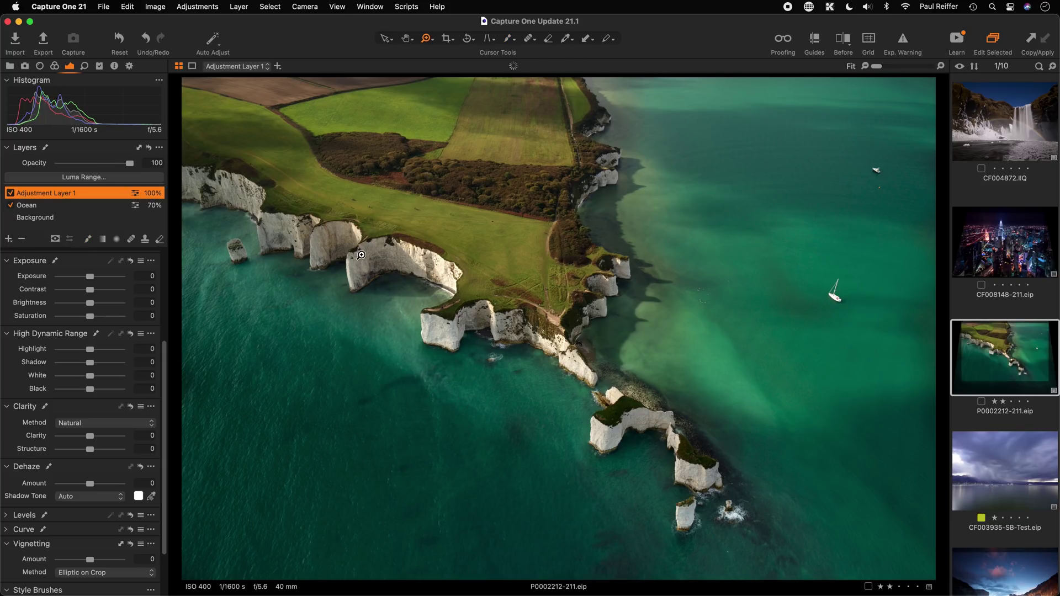
pyautogui.doubleClick(39, 197)
pyautogui.write('Cliffs')
pyautogui.press('Return')
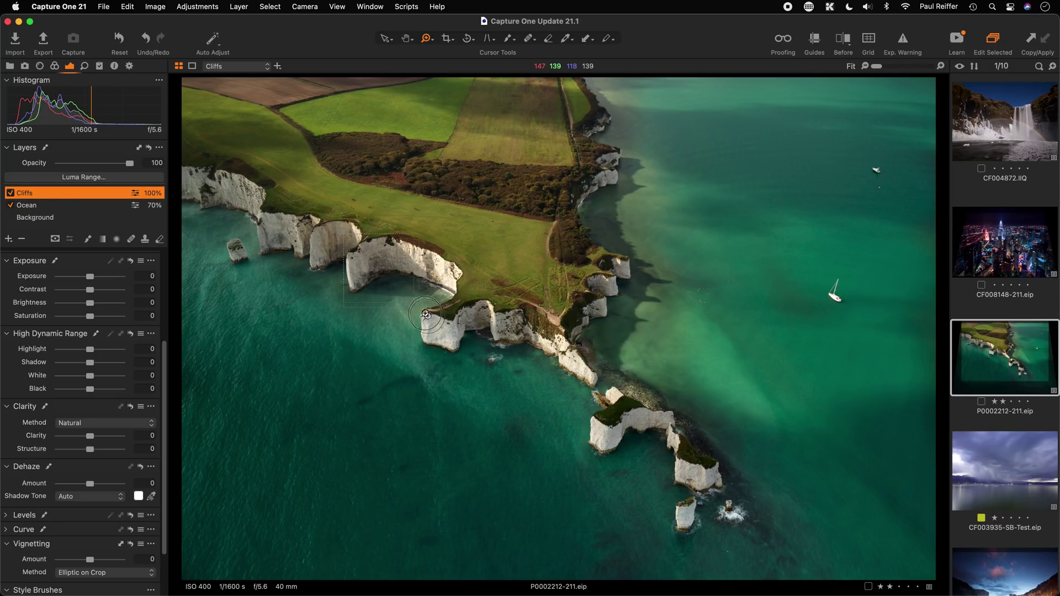
# Set the Cliffs layer's exposure to 0.65, contrast to 2, highlight to 20, clarity to 48 and dehaze amount to 16
pyautogui.click(425, 320)
pyautogui.keyDown('alt'); pyautogui.click(426, 322); pyautogui.keyUp('alt')
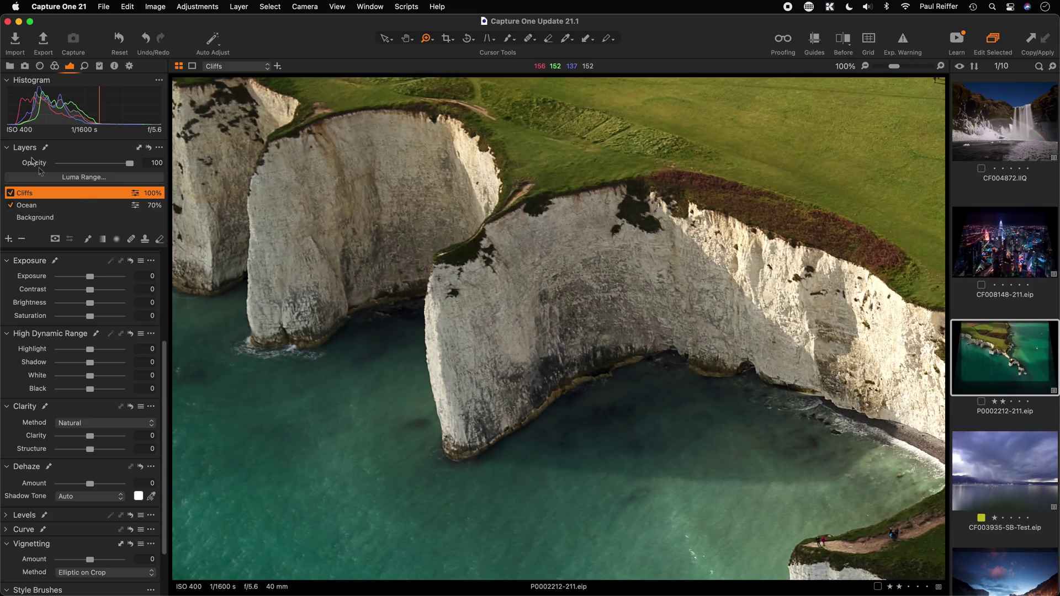
pyautogui.moveTo(91, 278); pyautogui.dragTo(96, 276)
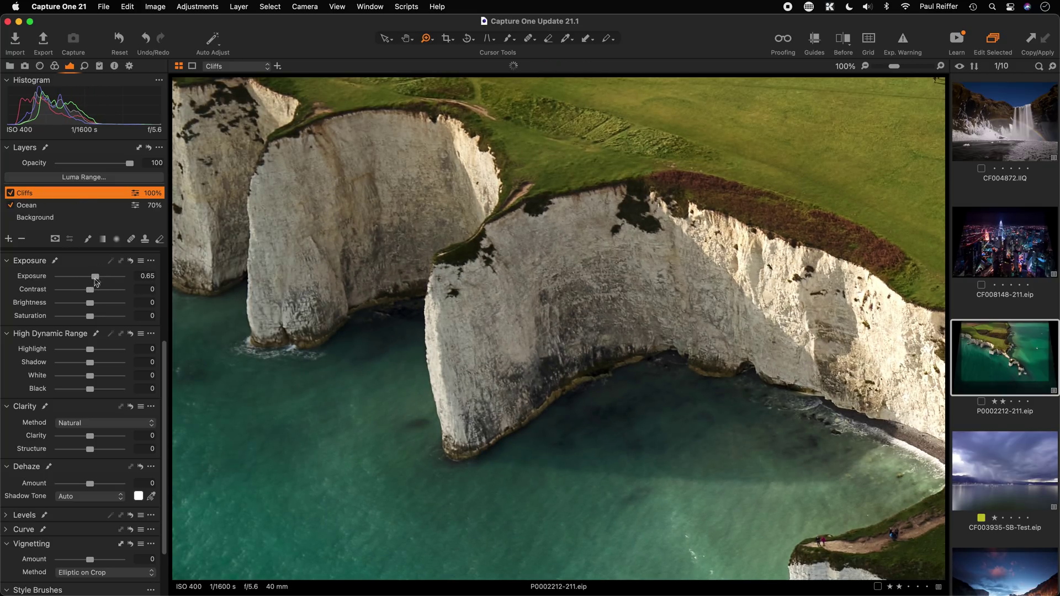
pyautogui.moveTo(90, 353); pyautogui.dragTo(97, 351)
pyautogui.moveTo(92, 437); pyautogui.dragTo(106, 438)
pyautogui.moveTo(92, 489); pyautogui.dragTo(96, 488)
pyautogui.moveTo(90, 290); pyautogui.dragTo(92, 290)
# Brush the Cliffs layer's mask over the nearest white cliff face using a brush of size 60 and hardness 59
pyautogui.press('b')
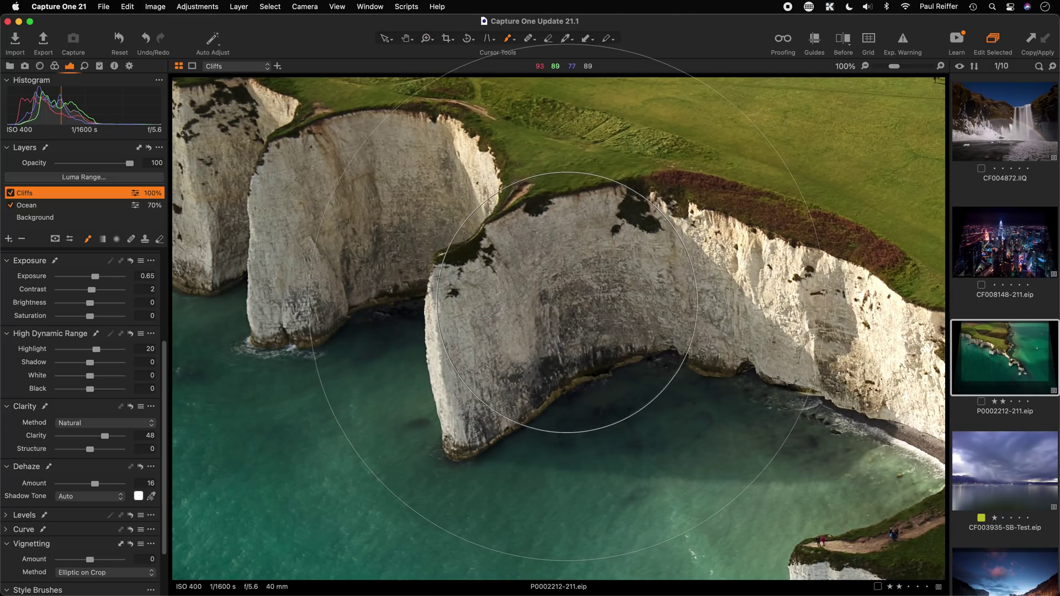
pyautogui.rightClick(473, 305)
pyautogui.moveTo(445, 306); pyautogui.dragTo(484, 320)
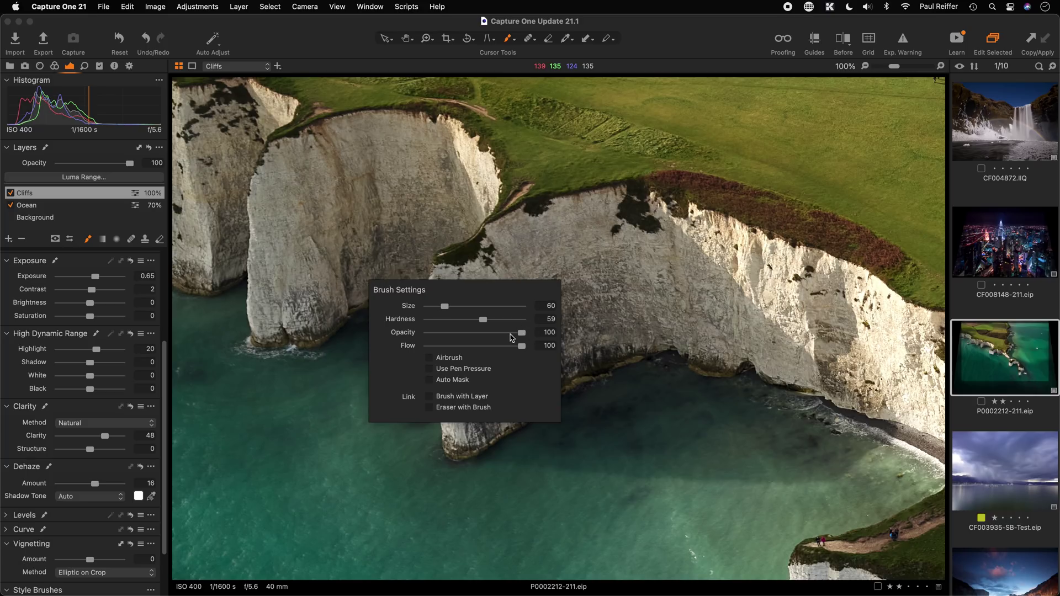
pyautogui.moveTo(538, 261)
pyautogui.mouseDown()
pyautogui.moveTo(542, 205)
pyautogui.moveTo(572, 226)
pyautogui.moveTo(420, 293)
pyautogui.moveTo(423, 331)
pyautogui.moveTo(453, 379)
pyautogui.moveTo(447, 310)
pyautogui.moveTo(445, 411)
pyautogui.moveTo(471, 332)
pyautogui.moveTo(470, 354)
pyautogui.moveTo(596, 221)
pyautogui.moveTo(608, 238)
pyautogui.moveTo(474, 436)
pyautogui.moveTo(561, 312)
pyautogui.mouseUp()
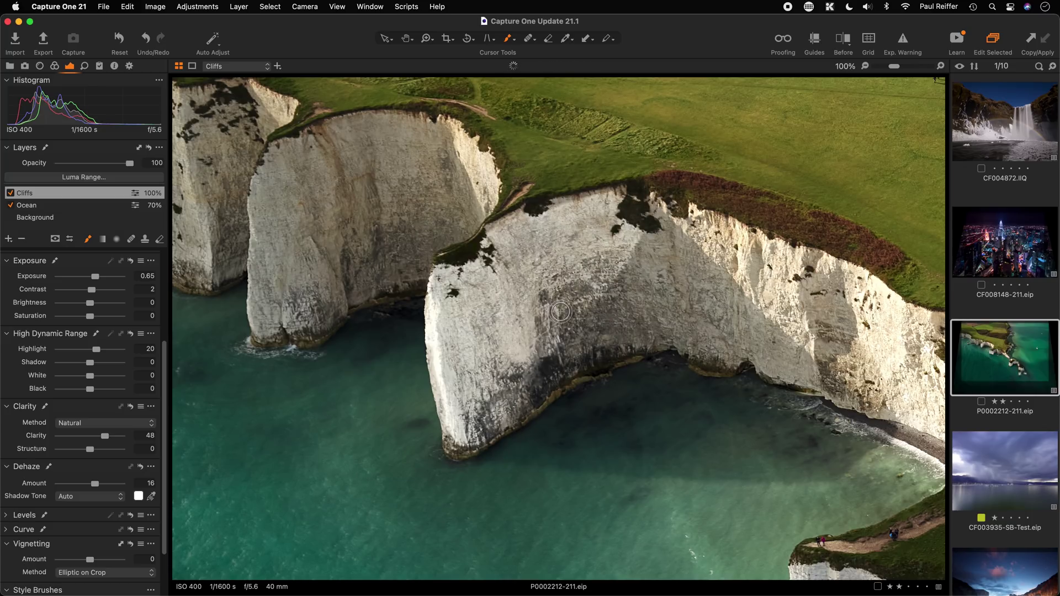
pyautogui.press('z')
pyautogui.keyDown('alt'); pyautogui.click(561, 311); pyautogui.keyUp('alt')
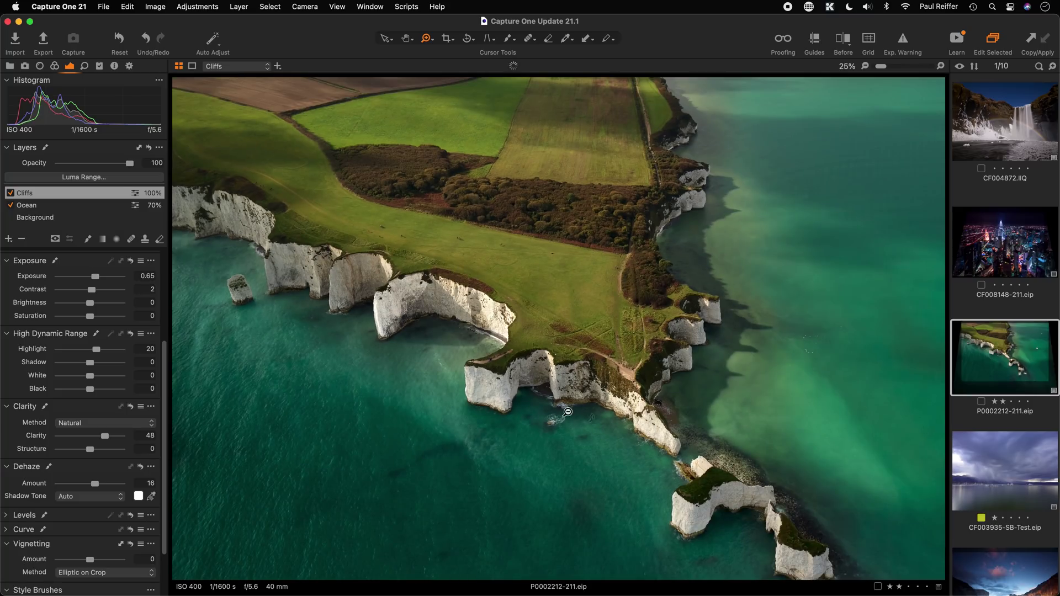
pyautogui.keyDown('alt'); pyautogui.click(550, 407); pyautogui.keyUp('alt')
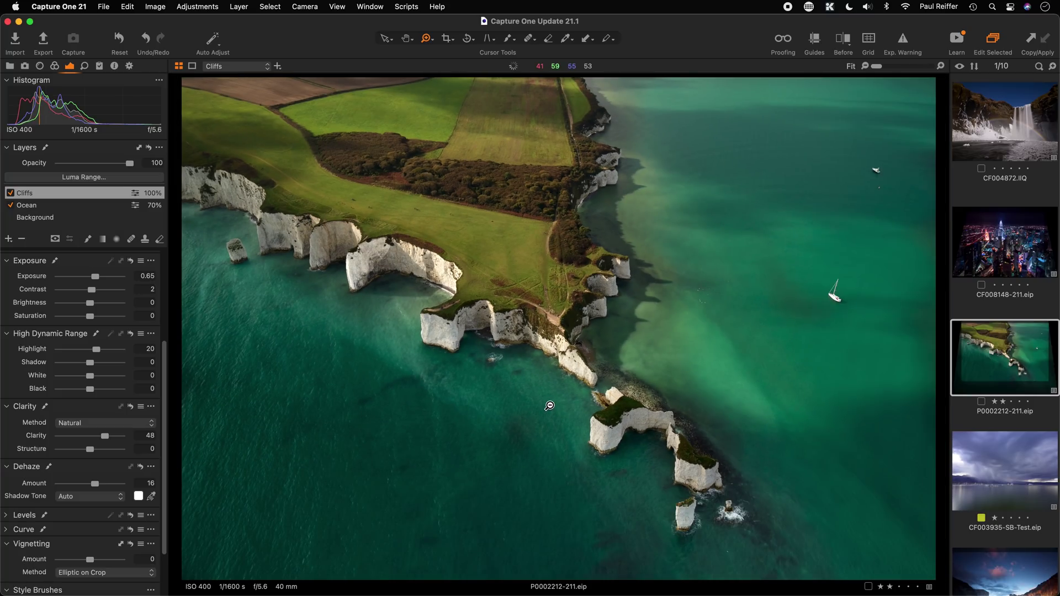
# Compare the Ocean and Cliffs layers, and link the brush settings to the Cliffs layer with Brush with Layer
pyautogui.click(39, 208)
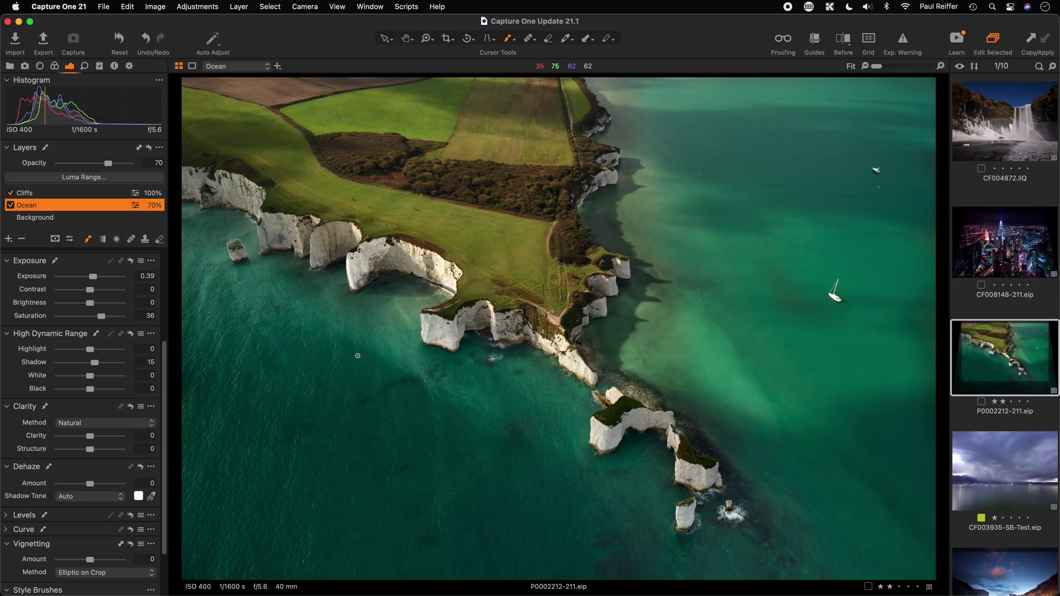
pyautogui.click(103, 193)
pyautogui.click(104, 206)
pyautogui.click(108, 193)
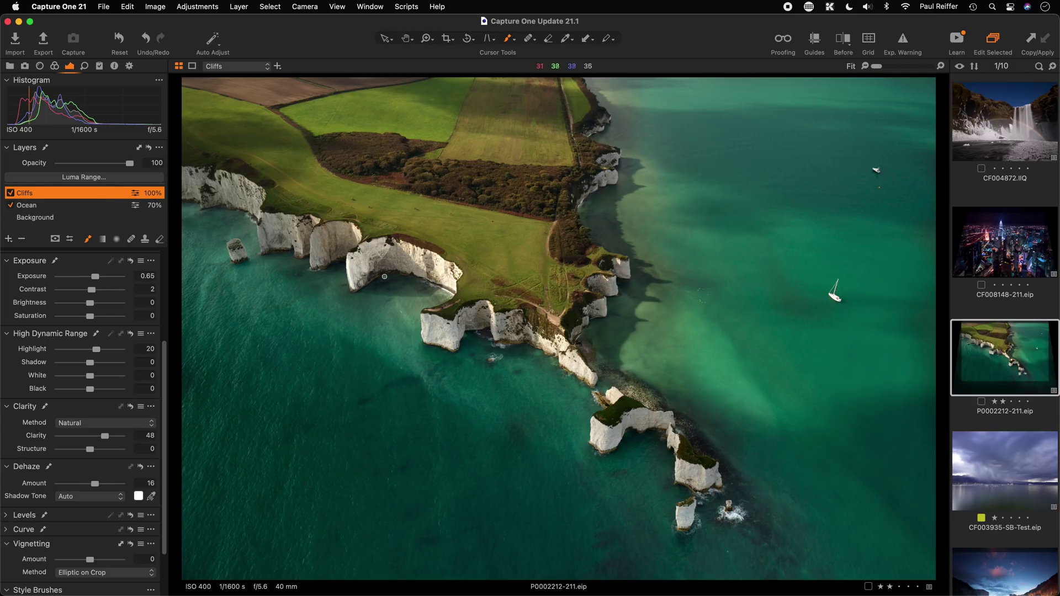
pyautogui.rightClick(397, 310)
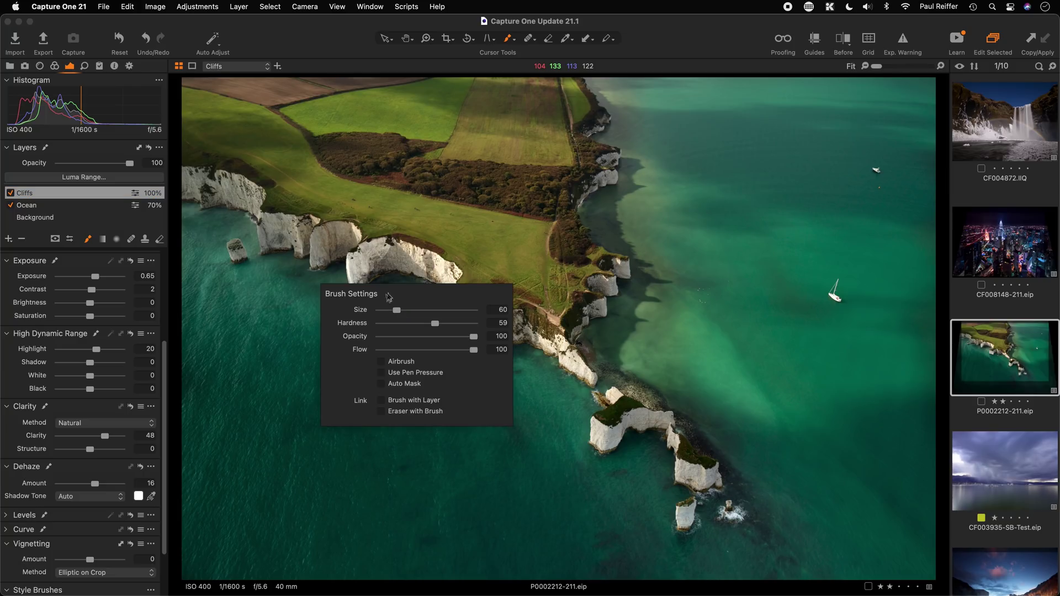
pyautogui.rightClick(400, 326)
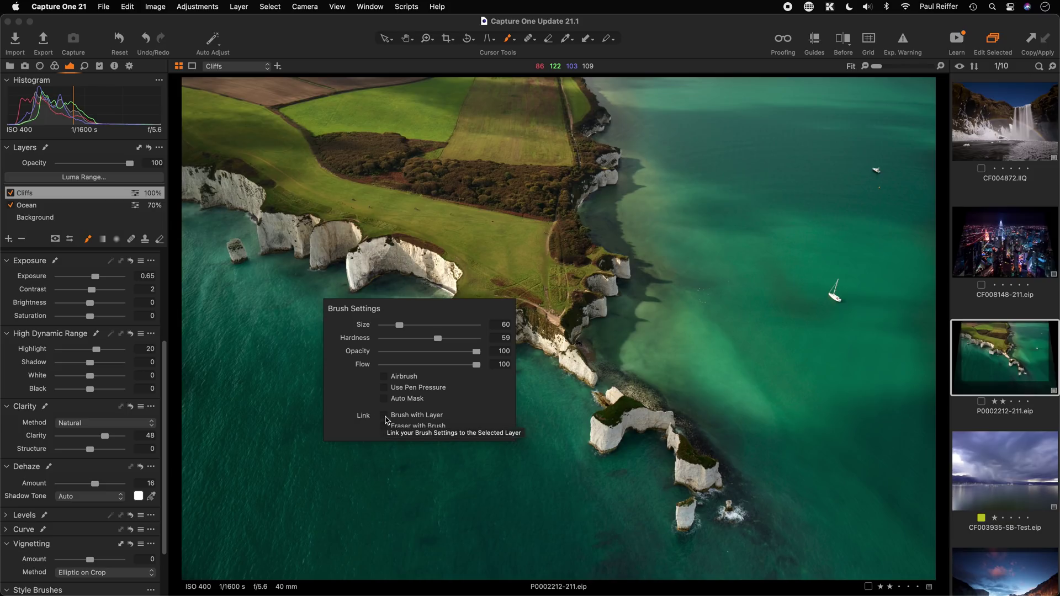
pyautogui.click(385, 417)
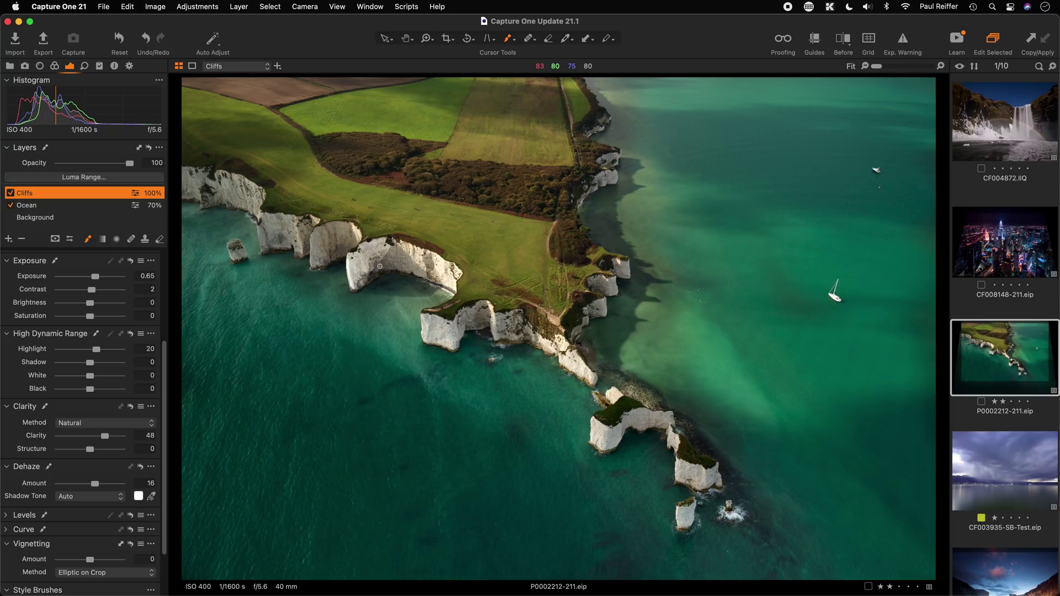
# Give the Ocean layer its own larger, softer brush, and switch between the Cliffs and Ocean layers to check their linked brushes
pyautogui.click(78, 207)
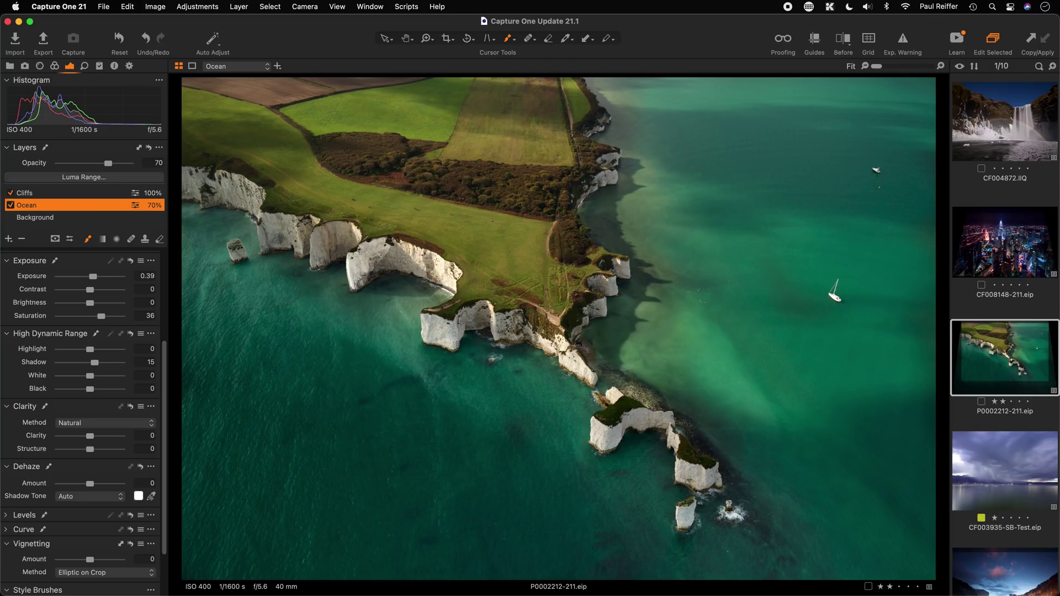
pyautogui.rightClick(402, 284)
pyautogui.moveTo(403, 284)
pyautogui.mouseDown()
pyautogui.moveTo(439, 284)
pyautogui.moveTo(395, 297)
pyautogui.mouseUp()
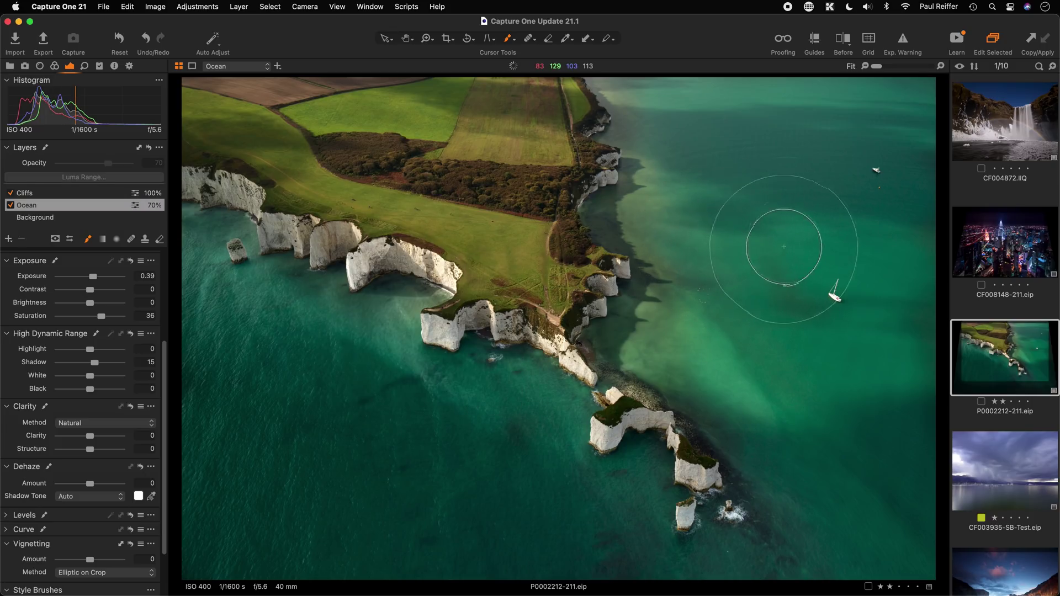
pyautogui.click(38, 192)
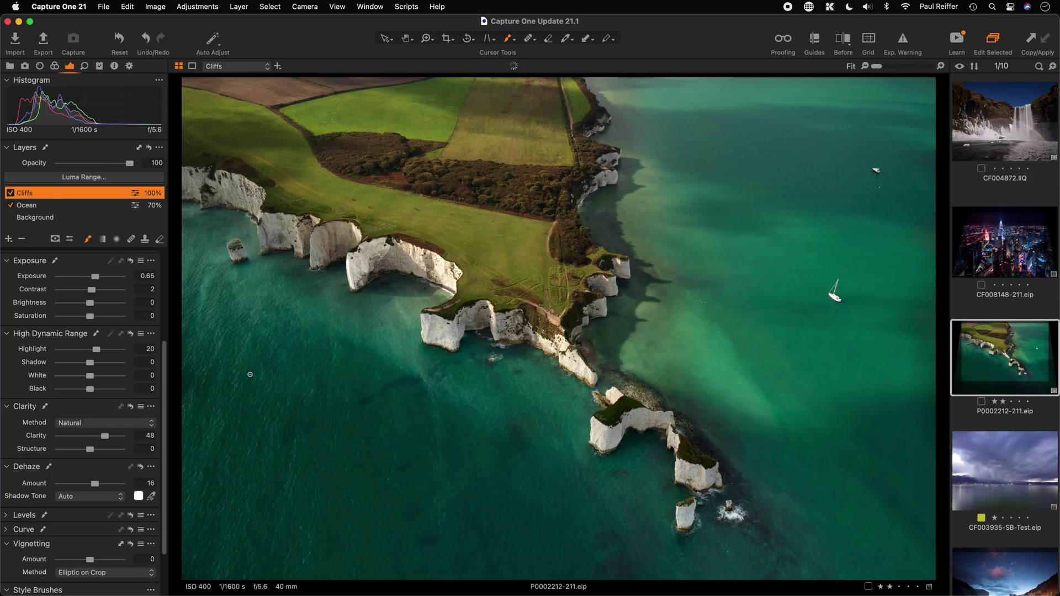
pyautogui.click(44, 205)
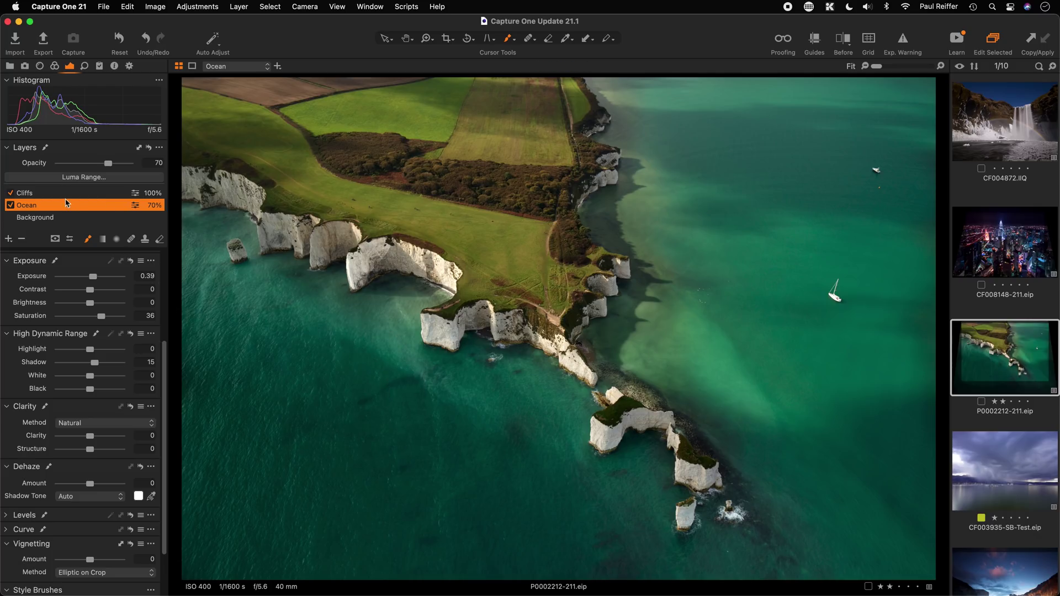
pyautogui.rightClick(270, 304)
# Expand the built-in Light & Contrast style brushes, and open CF003935-SB-Test.eip with the Style Brushes tool in view
pyautogui.scroll(5, 92, 302)
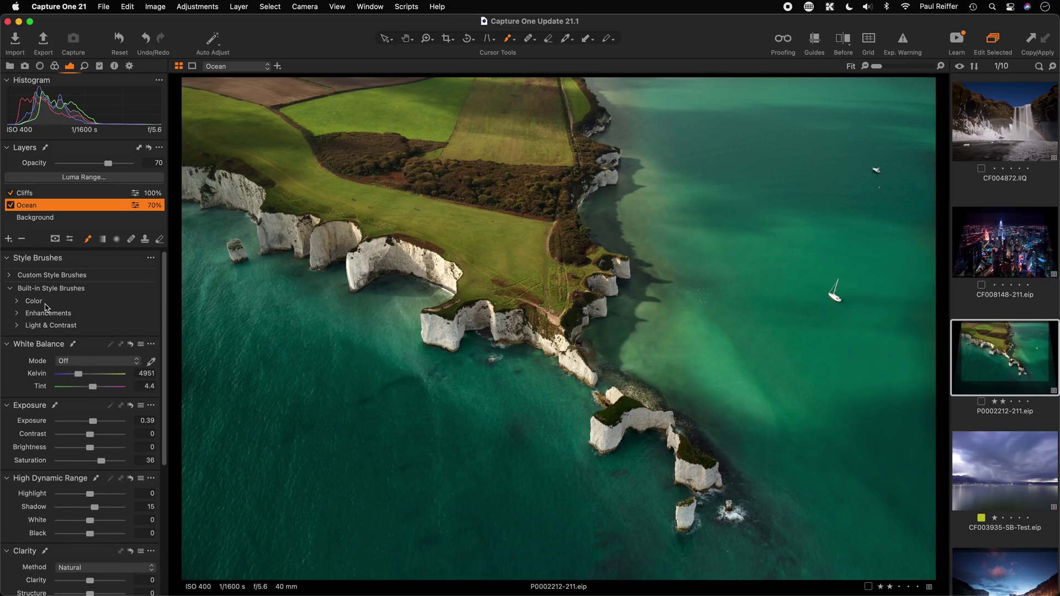
pyautogui.click(17, 326)
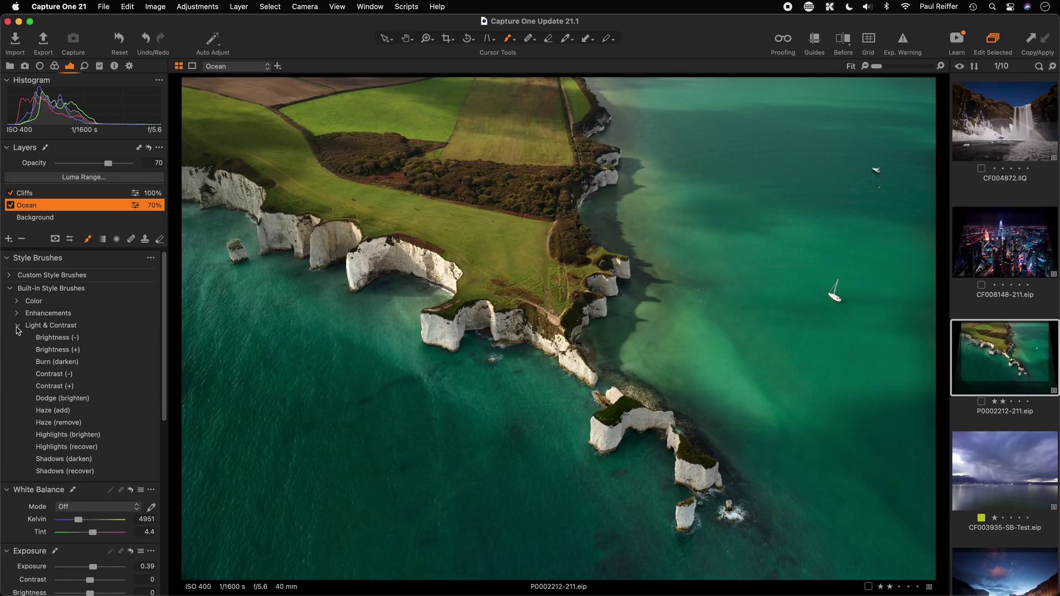
pyautogui.scroll(-5, 83, 389)
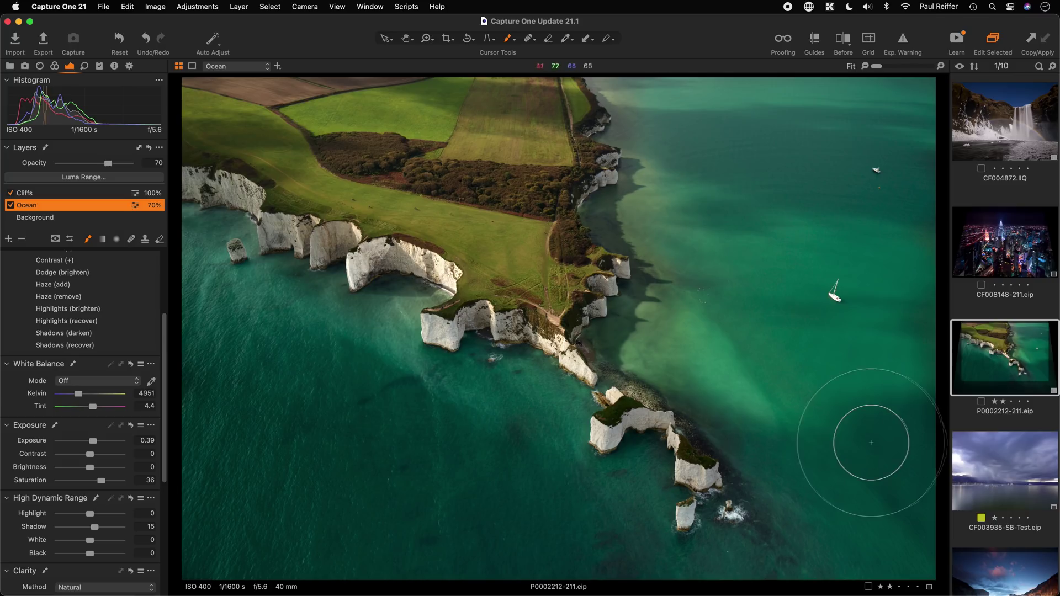
pyautogui.click(1004, 465)
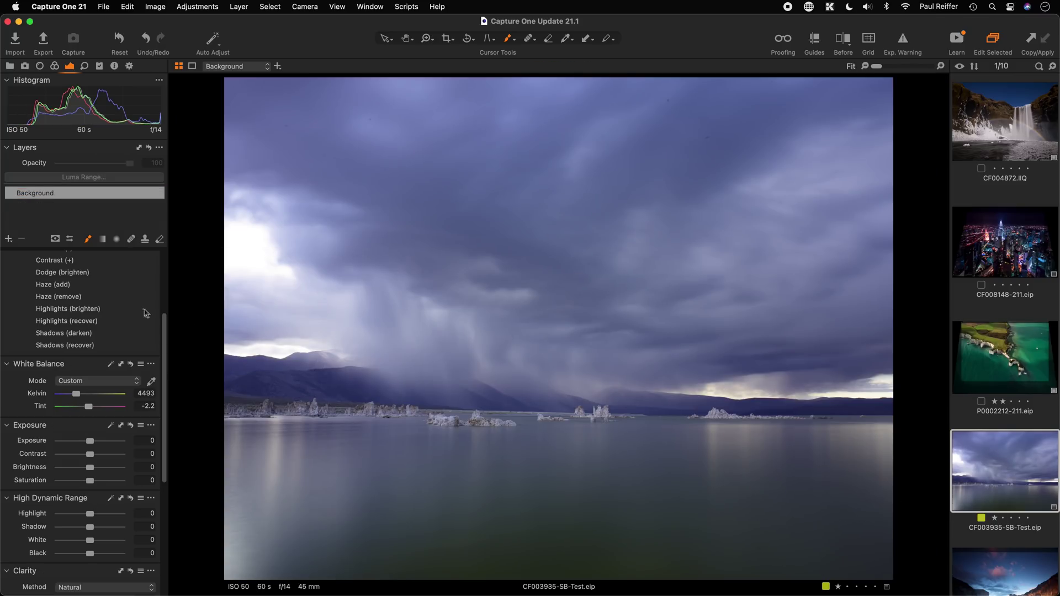
pyautogui.scroll(5, 94, 296)
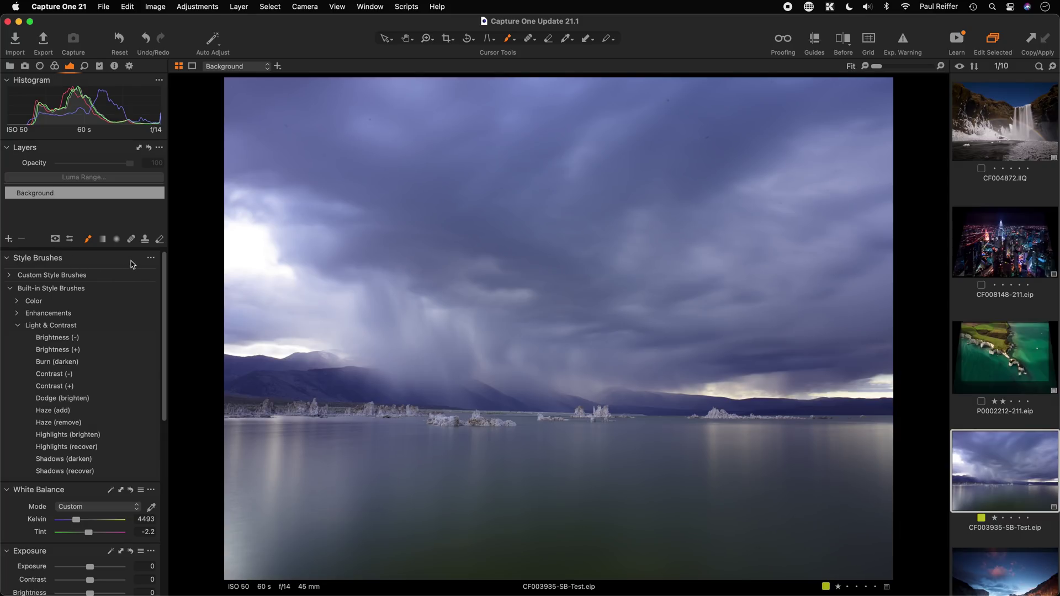
# Locate Style Brushes in the list of tools that can be added, and examine the tool's placement among the exposure tools
pyautogui.click(159, 80)
pyautogui.moveTo(205, 89)
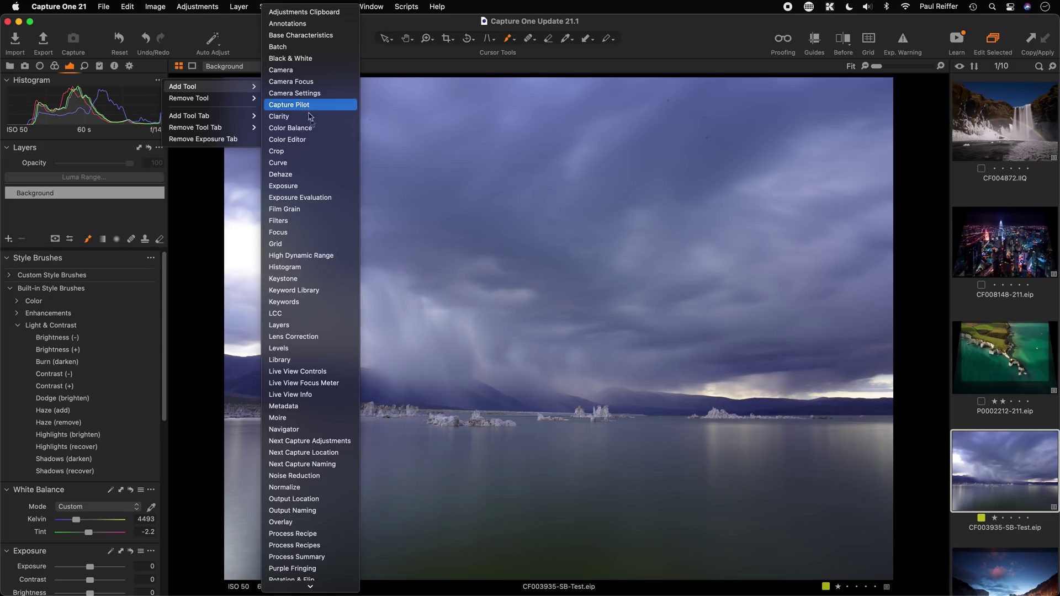
pyautogui.scroll(-3, 301, 248)
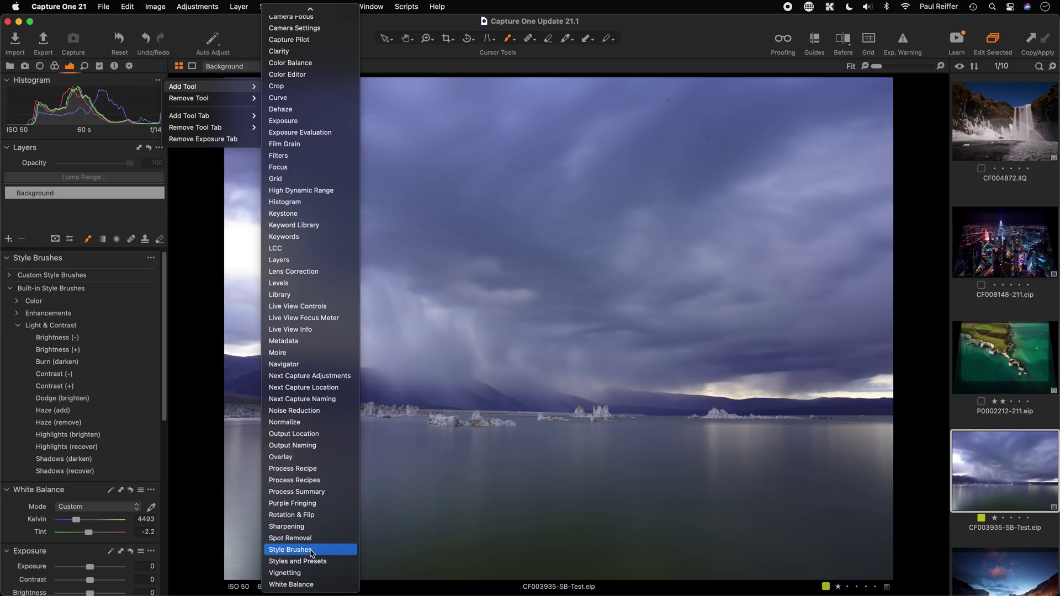
pyautogui.click(128, 467)
pyautogui.scroll(-2, 128, 466)
pyautogui.scroll(-5, 128, 466)
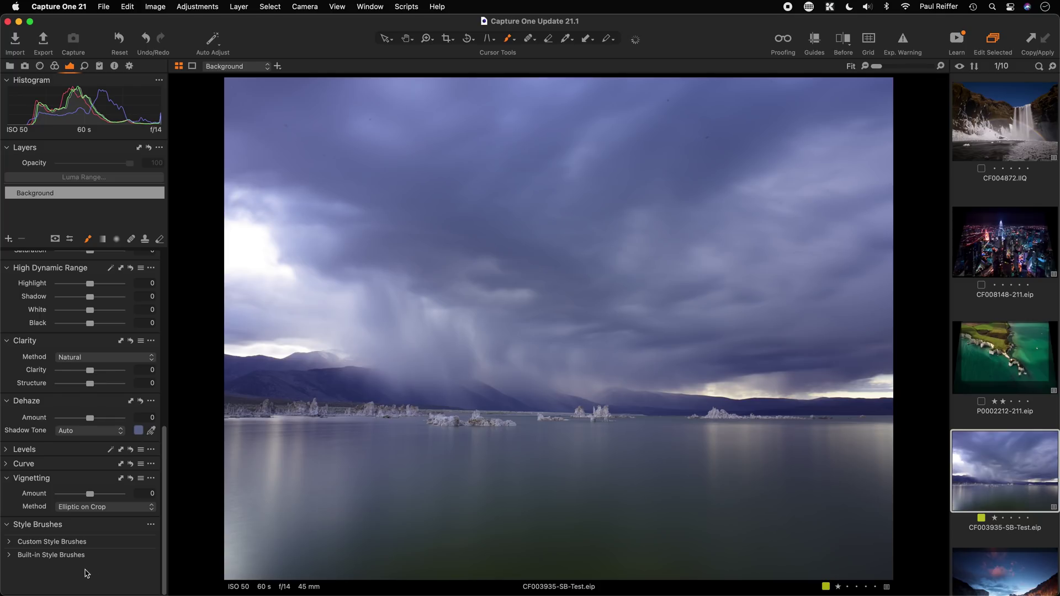
pyautogui.scroll(5, 78, 491)
pyautogui.scroll(3, 78, 491)
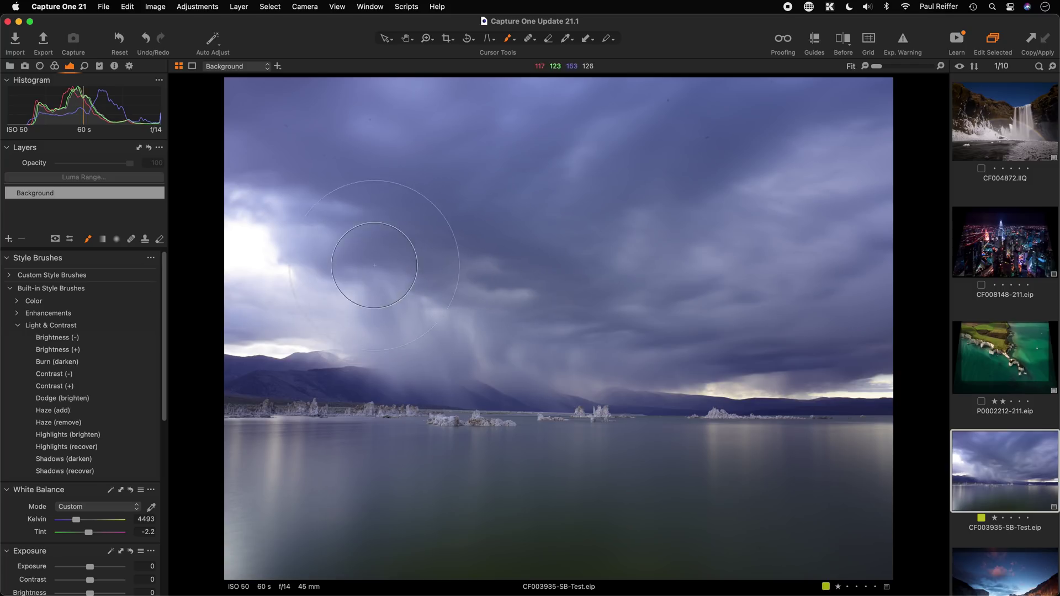
# Paint the built-in Deep Sky enhancement style brush over the stormy sky in CF003935-SB-Test.eip
pyautogui.click(17, 313)
pyautogui.click(51, 338)
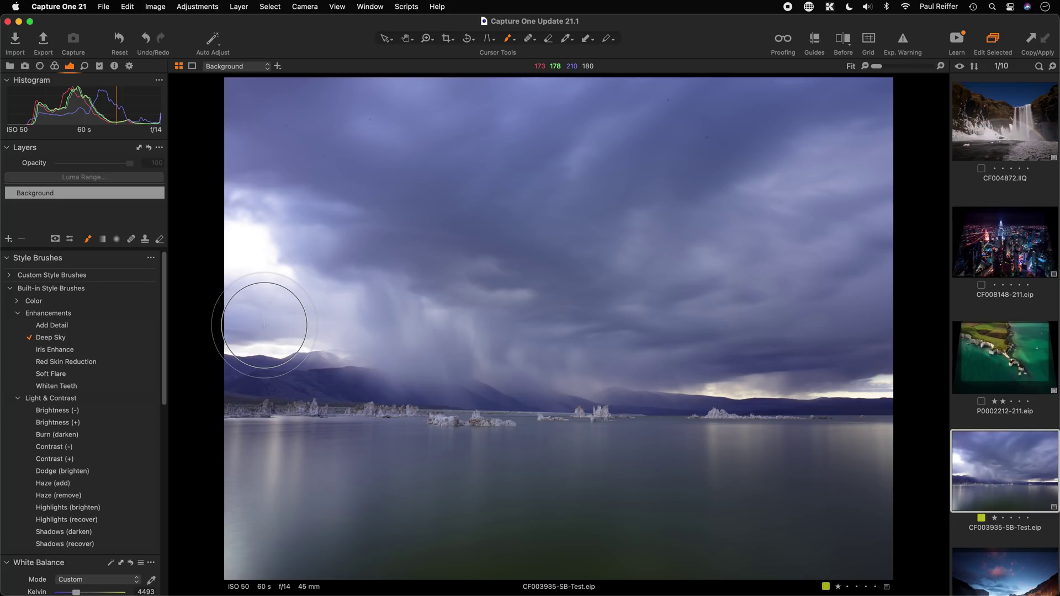
pyautogui.scroll(-5, 83, 414)
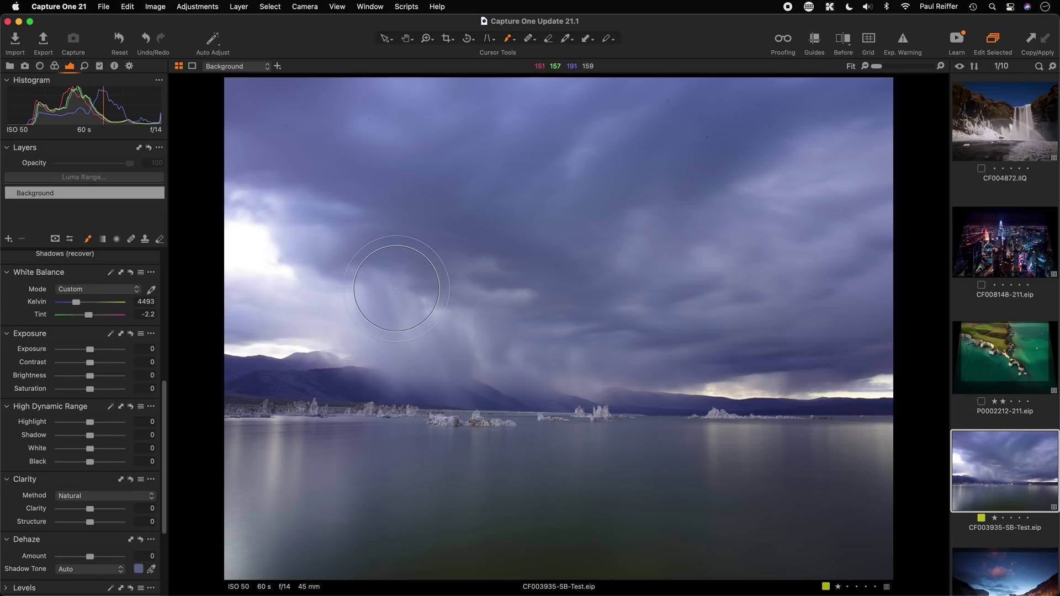
pyautogui.moveTo(277, 134)
pyautogui.mouseDown()
pyautogui.moveTo(225, 101)
pyautogui.moveTo(959, 99)
pyautogui.moveTo(147, 137)
pyautogui.moveTo(927, 225)
pyautogui.moveTo(162, 366)
pyautogui.moveTo(445, 379)
pyautogui.moveTo(622, 357)
pyautogui.moveTo(961, 359)
pyautogui.moveTo(355, 367)
pyautogui.moveTo(508, 296)
pyautogui.moveTo(560, 293)
pyautogui.mouseUp()
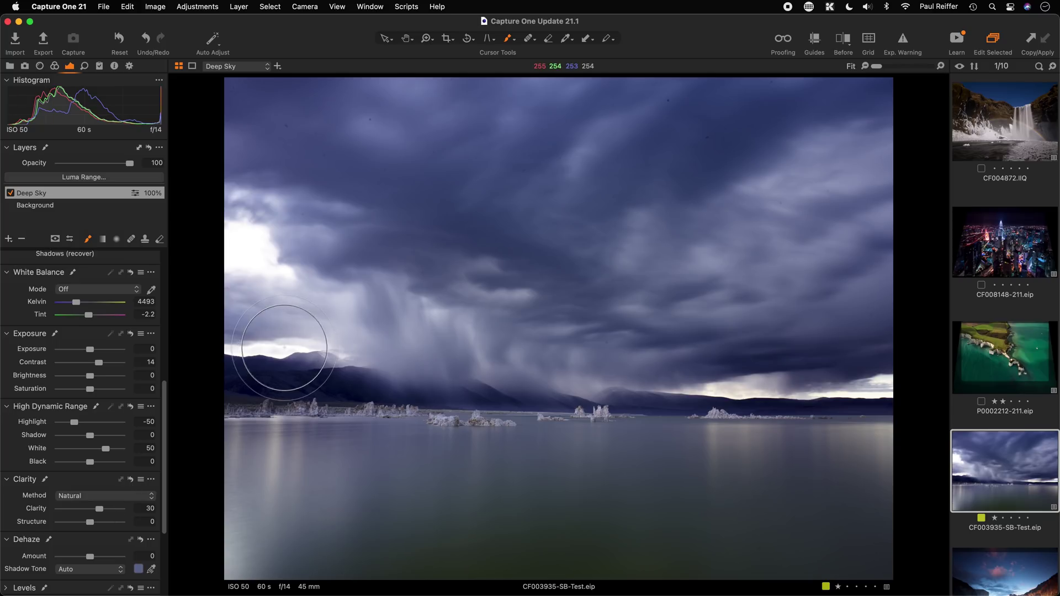
# Paint the Burn (darken) style brush over the upper part of the stormy sky
pyautogui.scroll(10, 45, 268)
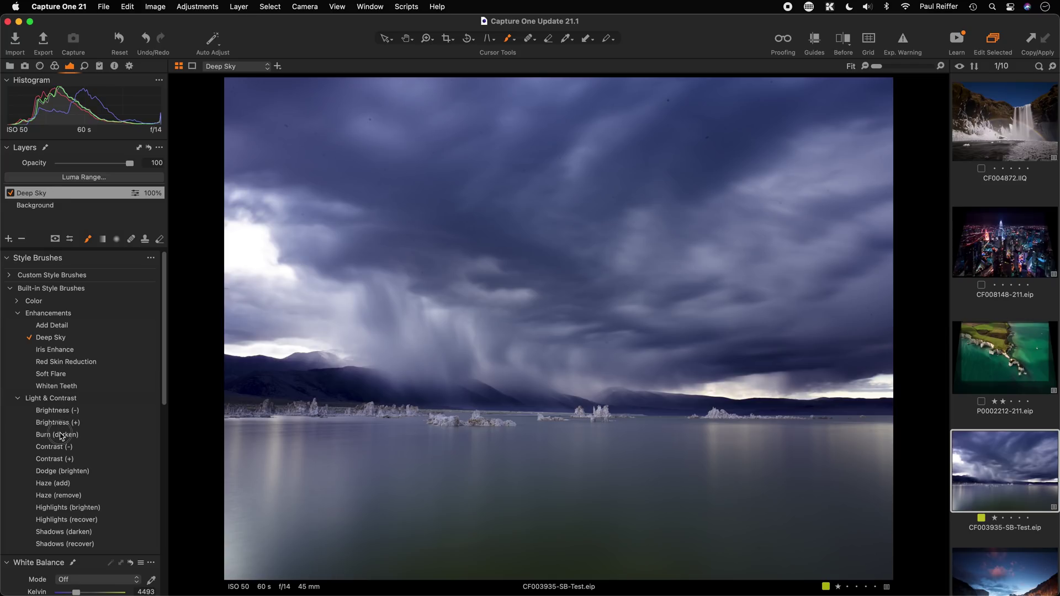
pyautogui.rightClick(414, 210)
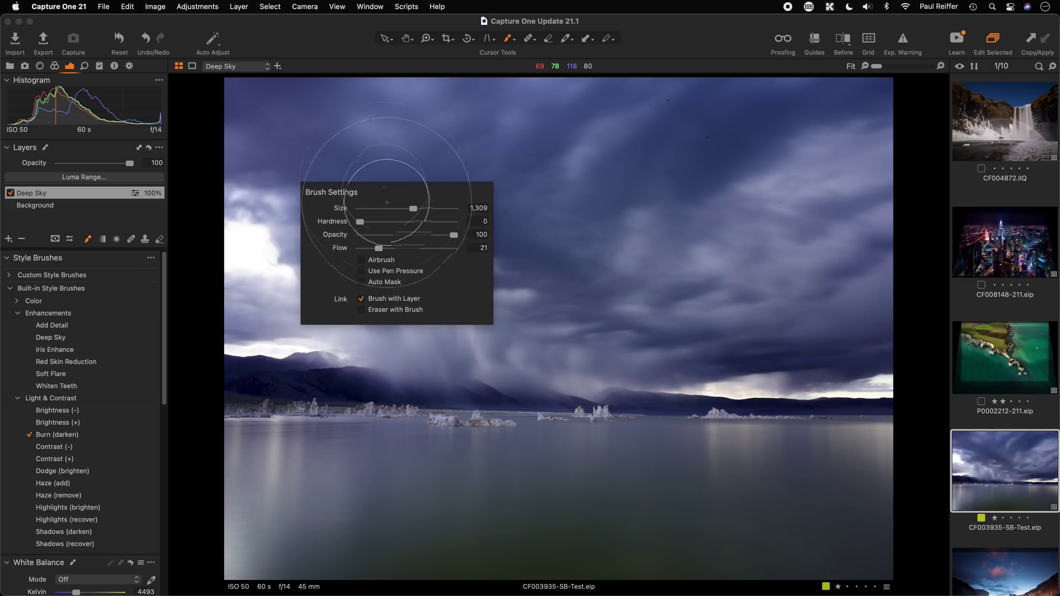
pyautogui.moveTo(360, 142)
pyautogui.mouseDown()
pyautogui.moveTo(457, 135)
pyautogui.moveTo(420, 215)
pyautogui.moveTo(473, 154)
pyautogui.moveTo(477, 207)
pyautogui.moveTo(718, 132)
pyautogui.moveTo(935, 133)
pyautogui.moveTo(175, 86)
pyautogui.moveTo(338, 222)
pyautogui.moveTo(939, 401)
pyautogui.moveTo(504, 279)
pyautogui.moveTo(380, 271)
pyautogui.mouseUp()
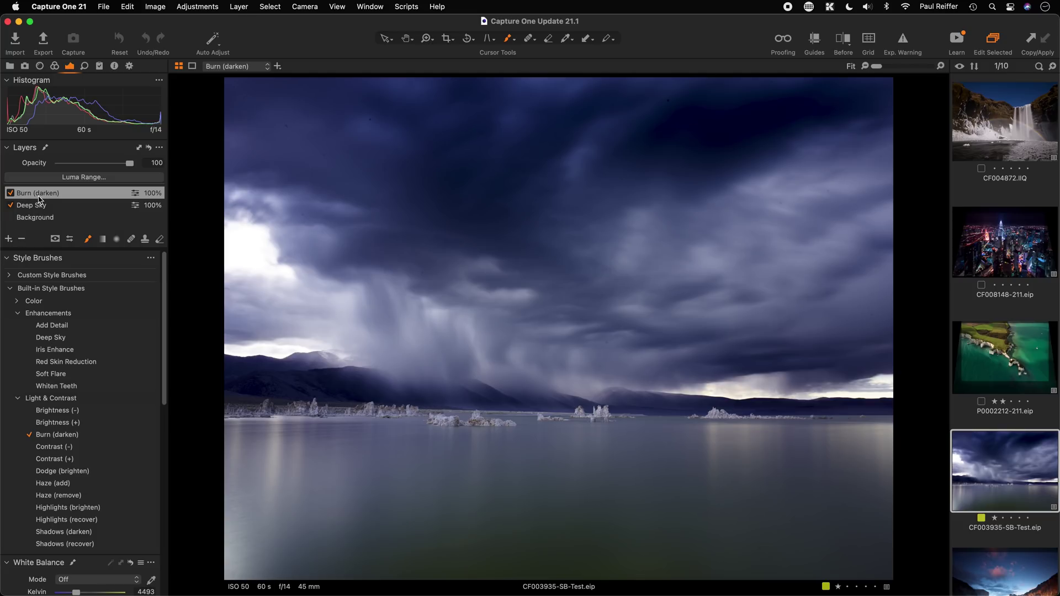
# Use the Deep Sky style brush on a new layer, and paint it over the clouds again
pyautogui.click(50, 337)
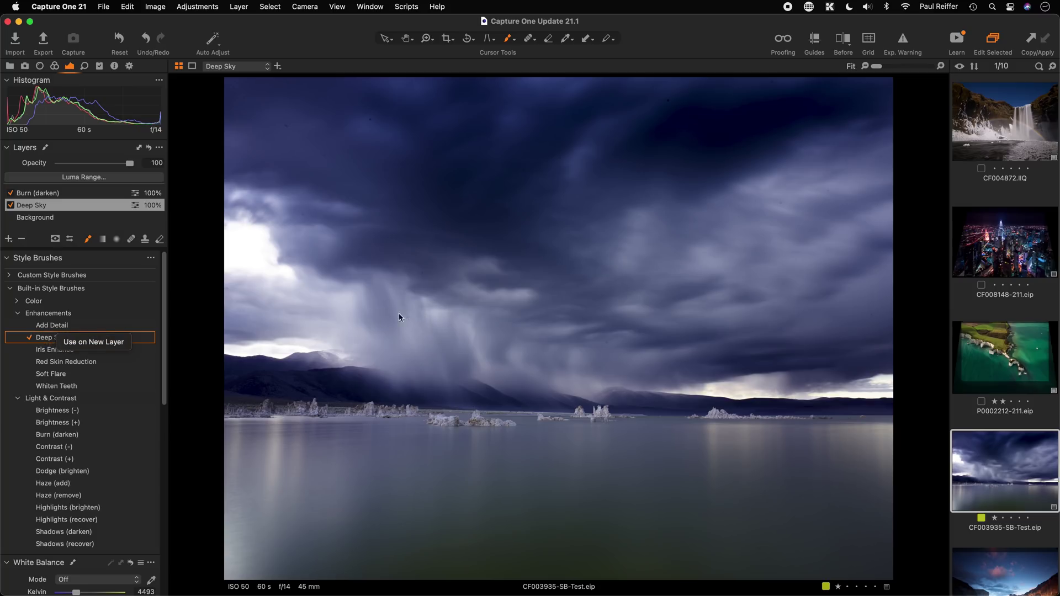
pyautogui.click(96, 343)
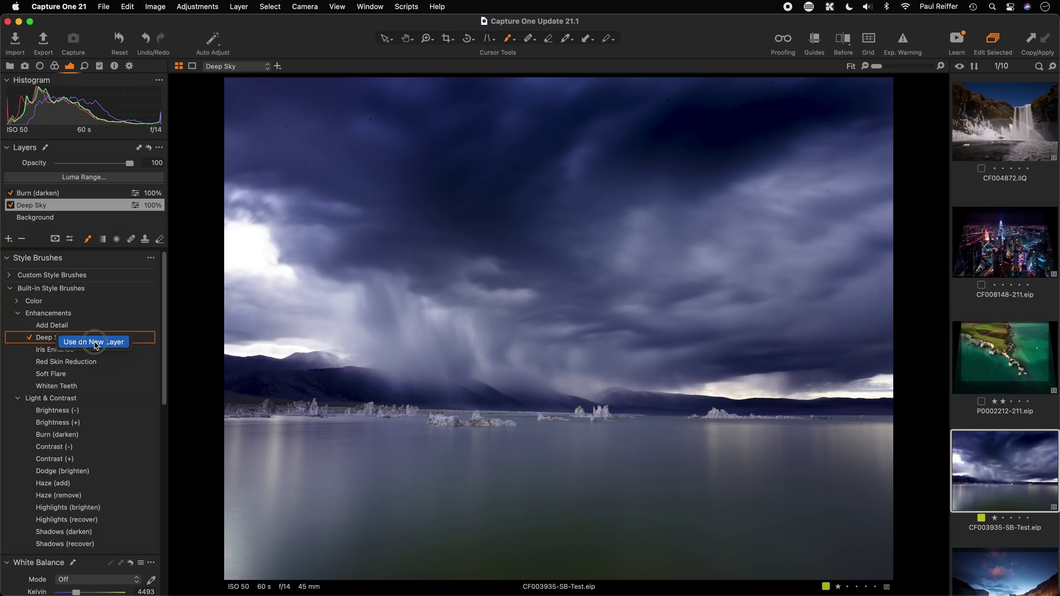
pyautogui.moveTo(290, 321)
pyautogui.mouseDown()
pyautogui.moveTo(272, 301)
pyautogui.moveTo(451, 303)
pyautogui.moveTo(329, 229)
pyautogui.moveTo(492, 201)
pyautogui.moveTo(421, 242)
pyautogui.moveTo(542, 315)
pyautogui.moveTo(811, 356)
pyautogui.moveTo(906, 215)
pyautogui.moveTo(823, 139)
pyautogui.moveTo(546, 115)
pyautogui.moveTo(362, 135)
pyautogui.moveTo(355, 144)
pyautogui.moveTo(878, 118)
pyautogui.moveTo(872, 163)
pyautogui.moveTo(599, 256)
pyautogui.mouseUp()
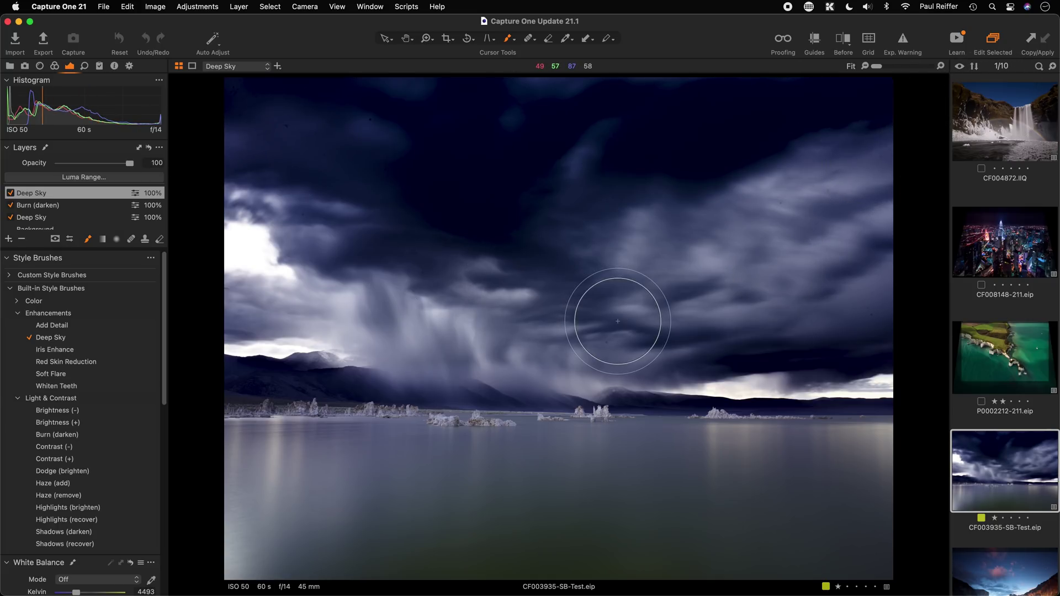
# Turn off the uppermost Deep Sky layer and the Burn (darken) layer, and review the original Deep Sky layer's adjustments
pyautogui.click(10, 193)
pyautogui.click(10, 205)
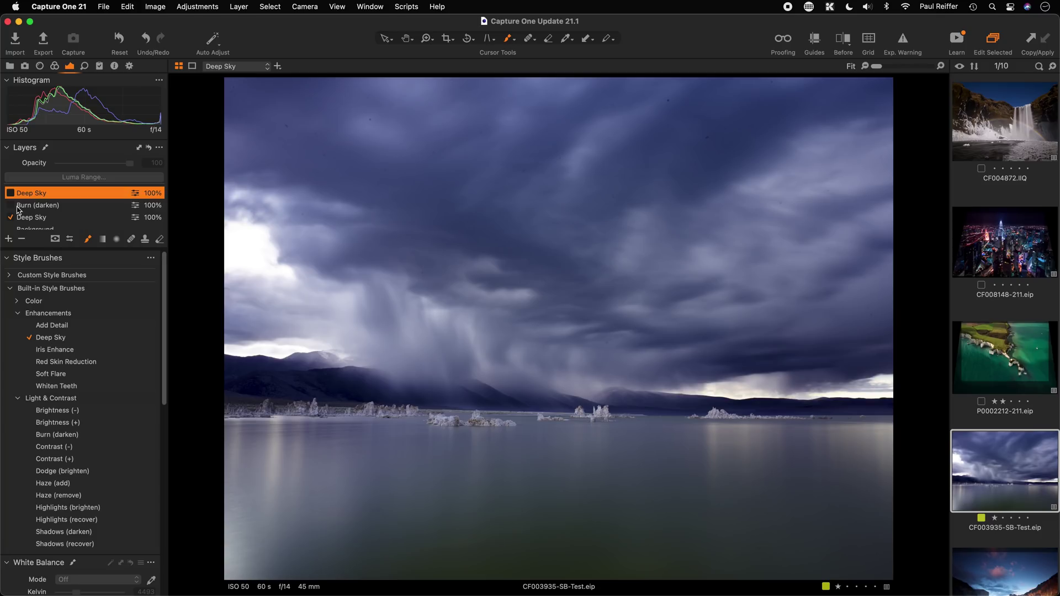
pyautogui.scroll(-6, 66, 354)
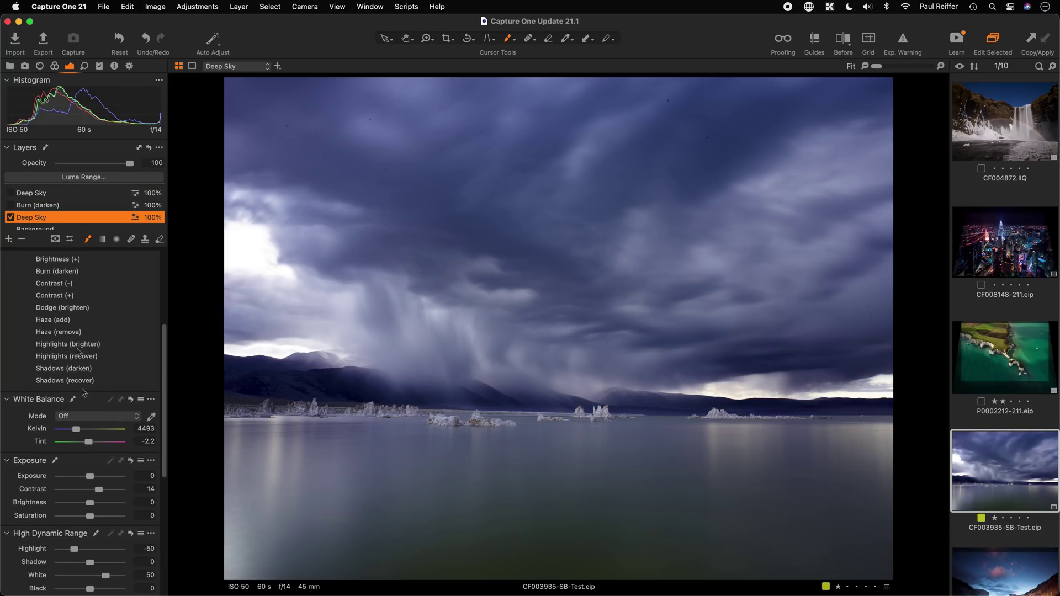
pyautogui.scroll(-5, 78, 351)
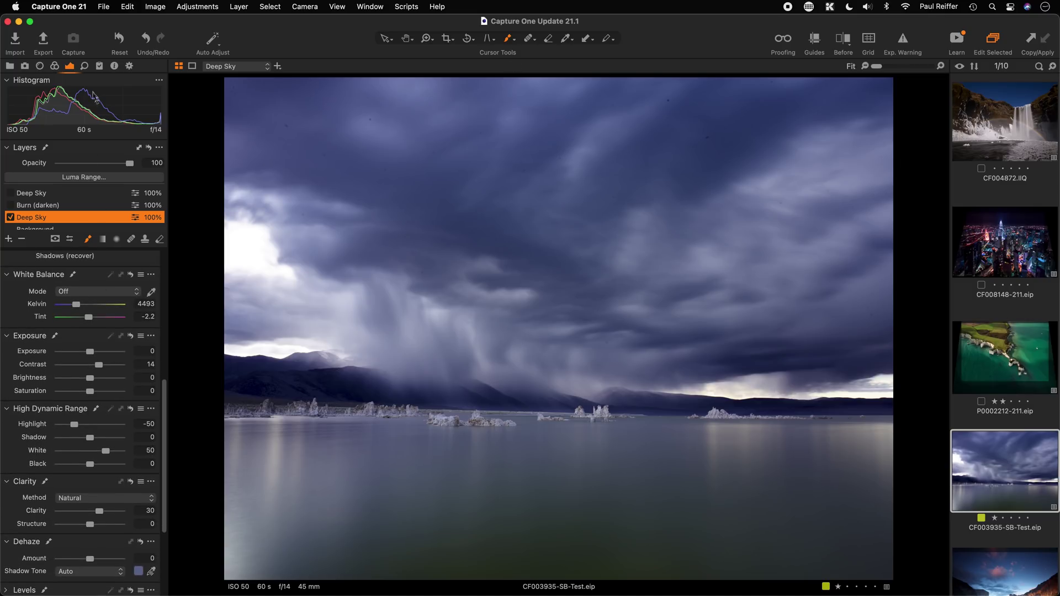
# Preview the legacy Color Effects - Creative 6 built-in style on the stormy photo and review its options for applying to layers
pyautogui.click(100, 66)
pyautogui.click(10, 157)
pyautogui.click(18, 182)
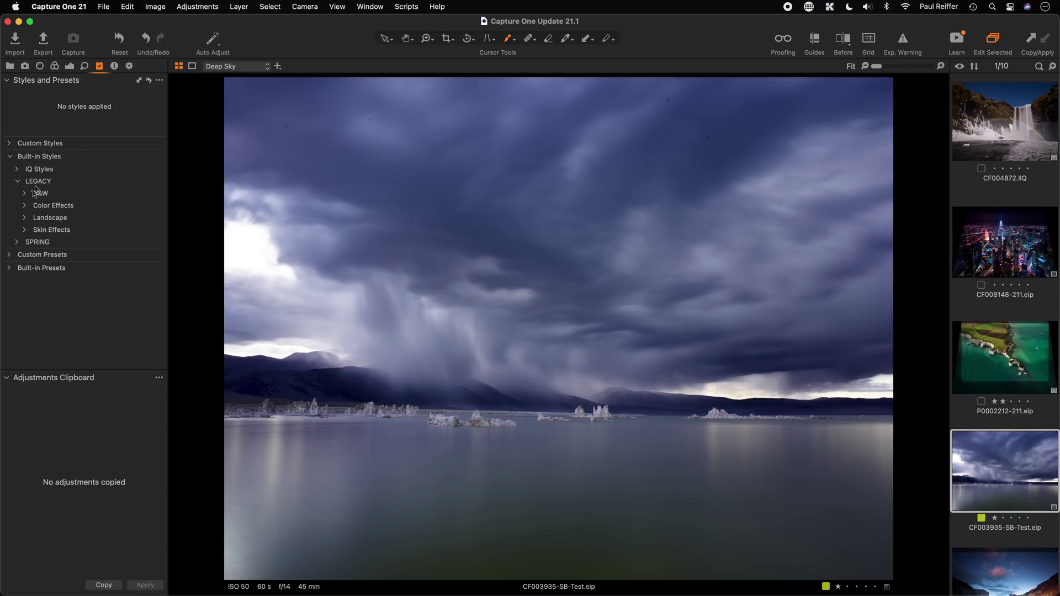
pyautogui.click(26, 206)
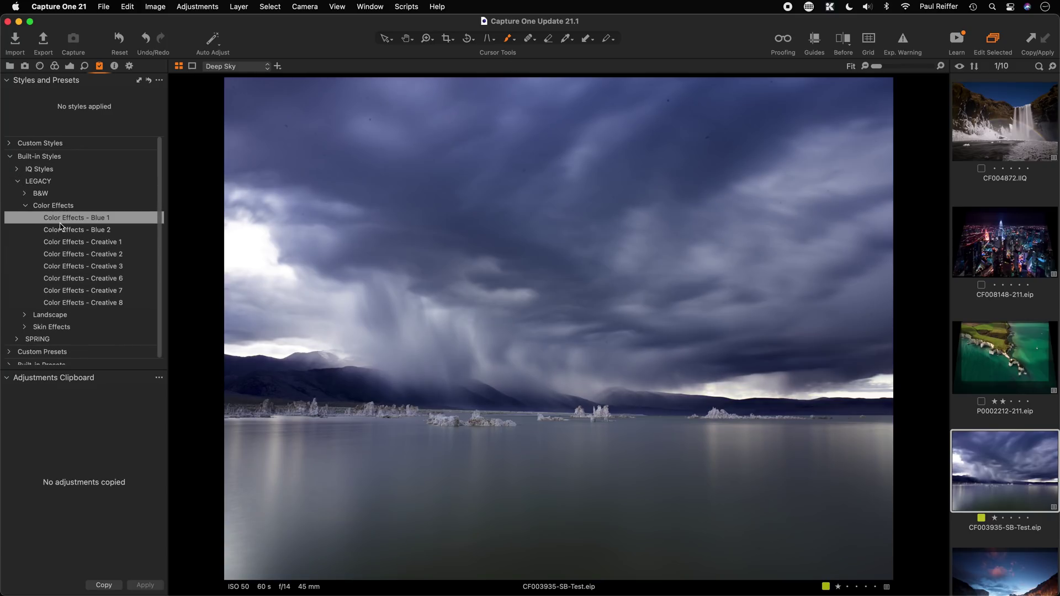
pyautogui.rightClick(79, 278)
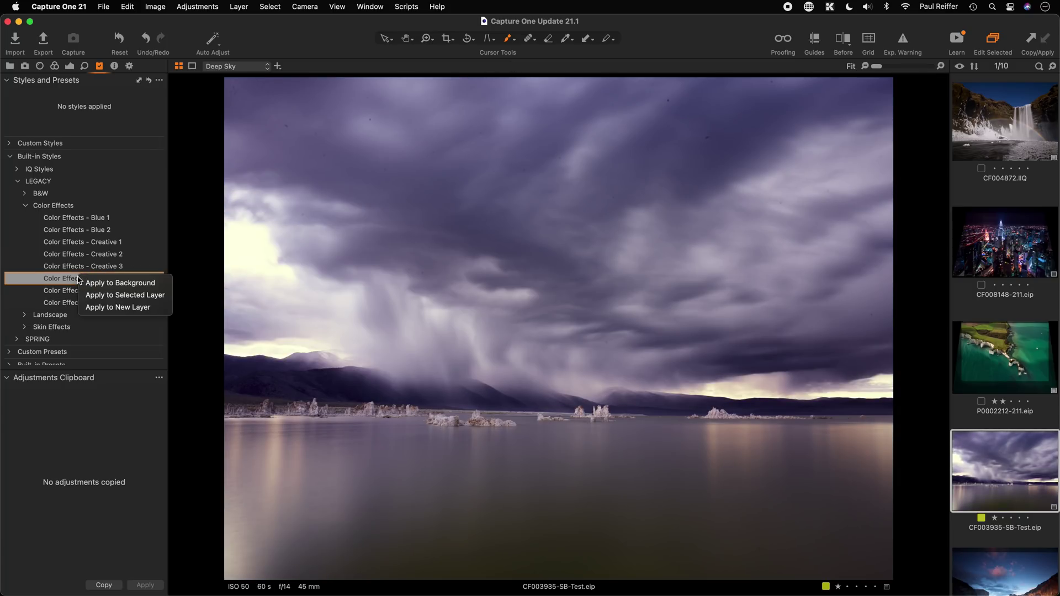
pyautogui.click(105, 308)
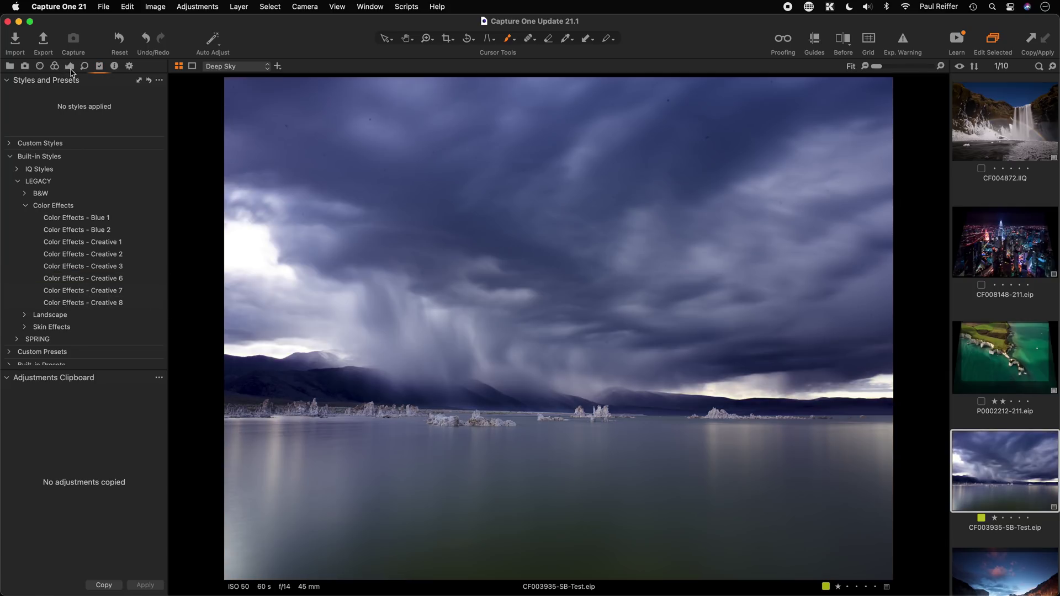
pyautogui.click(70, 66)
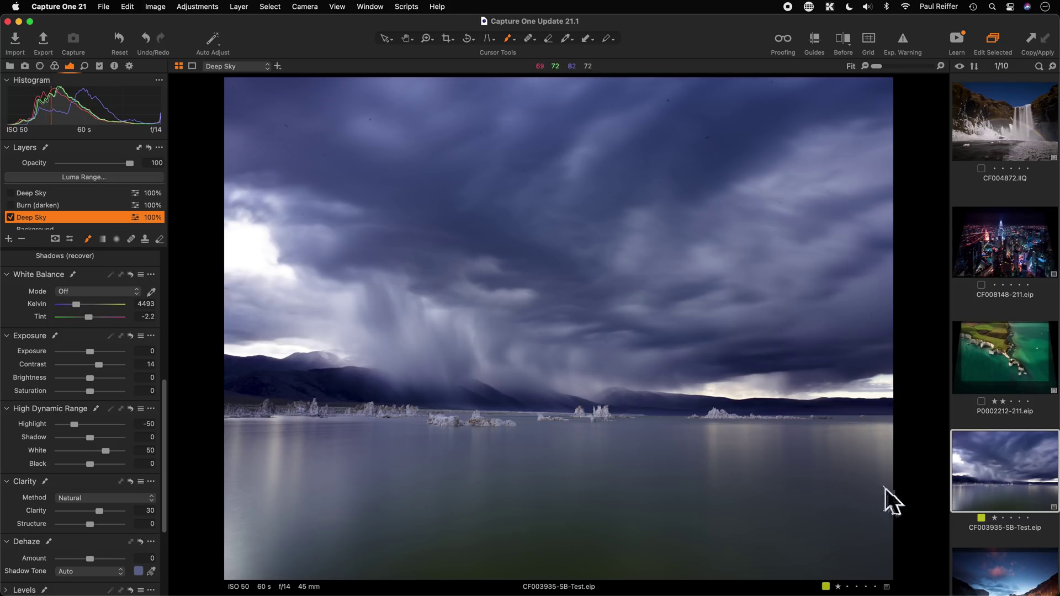
# Open CF004088-SB-Test.eip and collapse the Enhancements and Light & Contrast groups of built-in style brushes
pyautogui.click(989, 555)
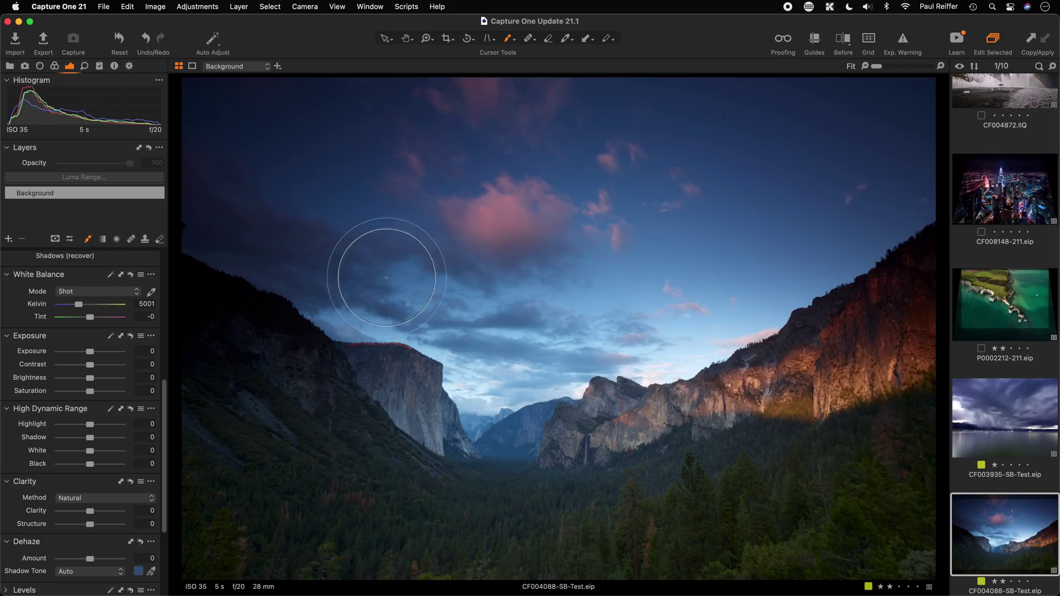
pyautogui.scroll(8, 75, 312)
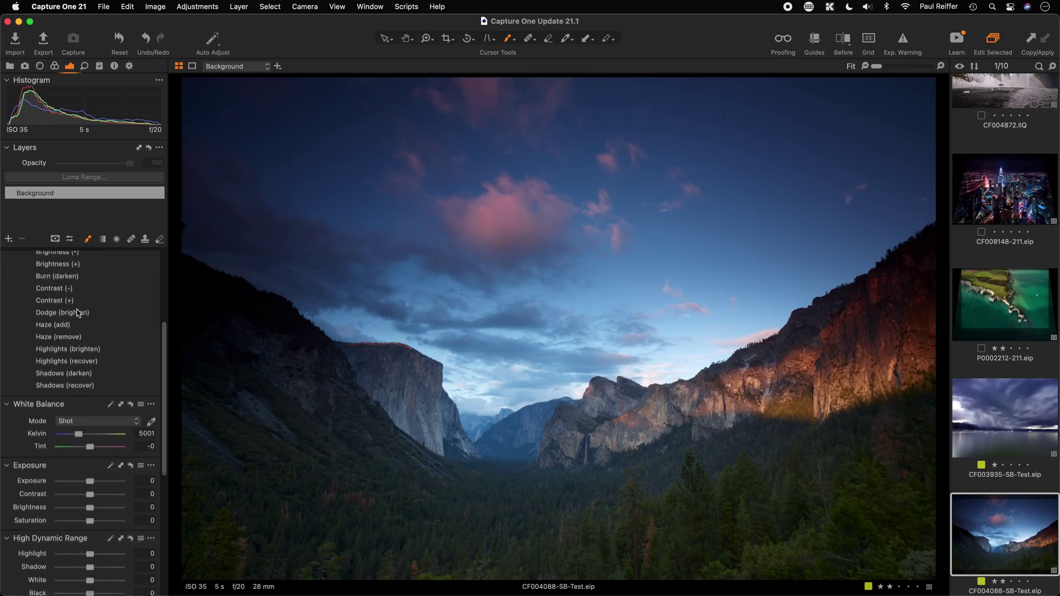
pyautogui.scroll(5, 76, 312)
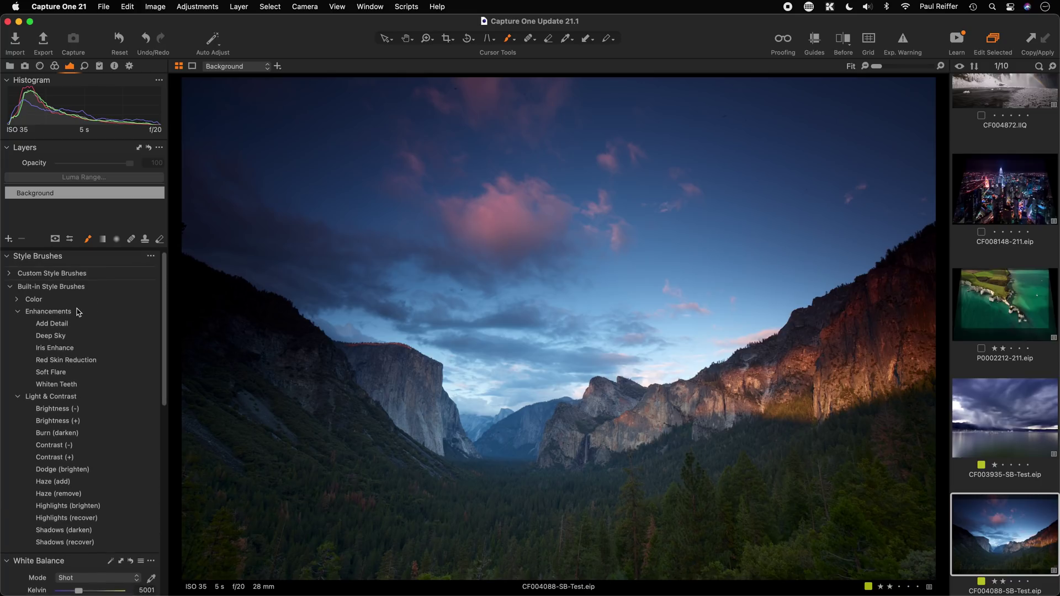
pyautogui.click(16, 314)
pyautogui.click(18, 325)
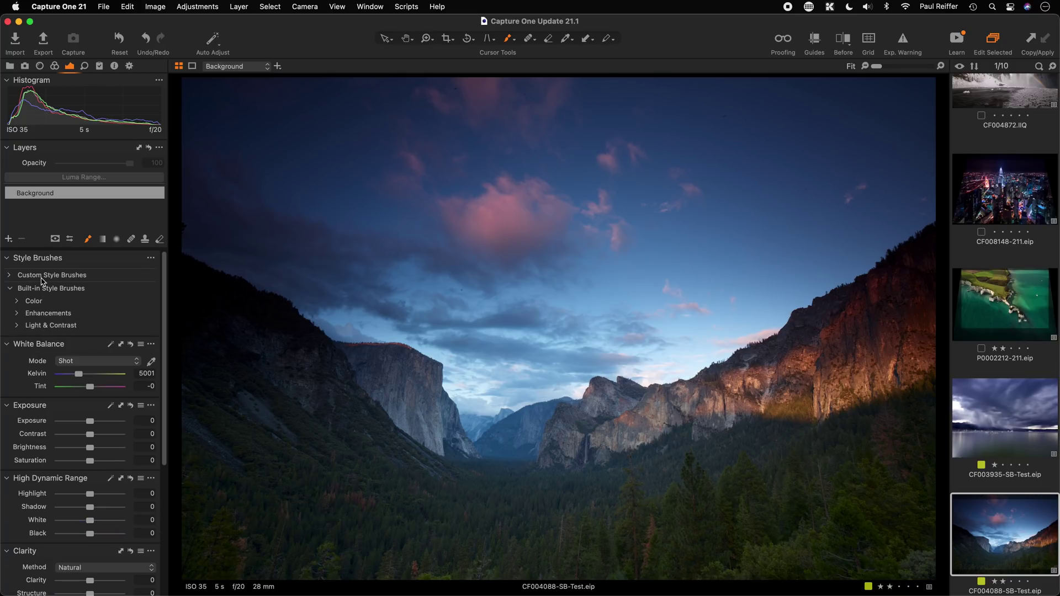
# Add a new adjustment layer to the valley photo and fill its mask
pyautogui.click(7, 239)
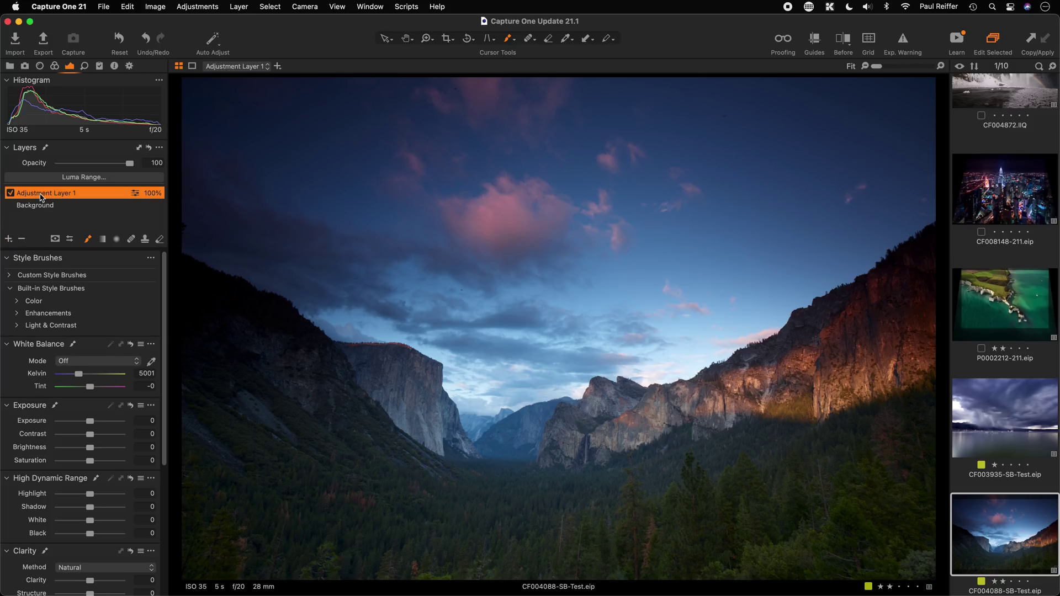
pyautogui.rightClick(47, 195)
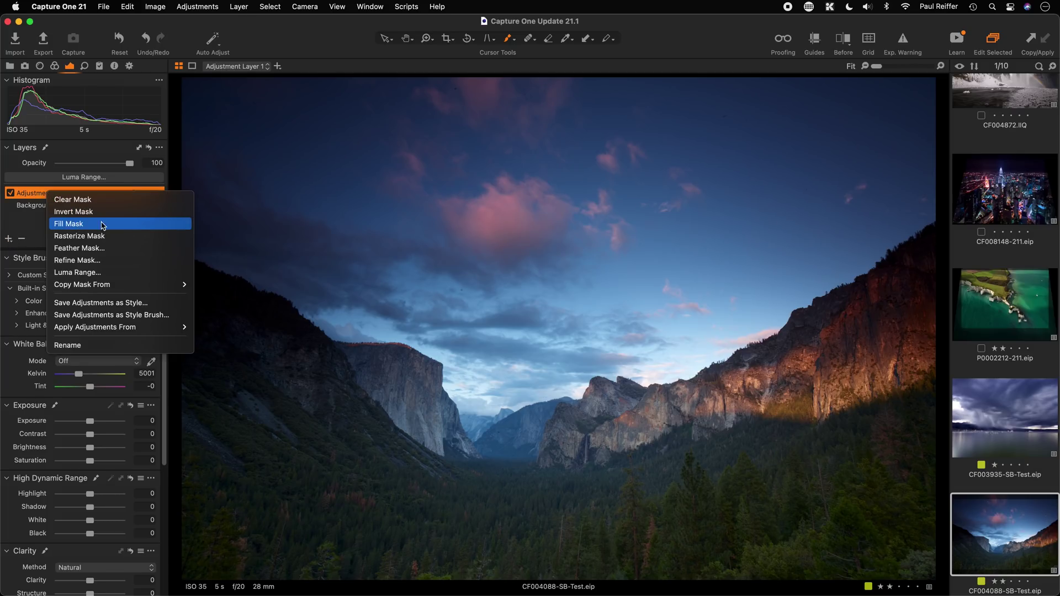
pyautogui.click(83, 225)
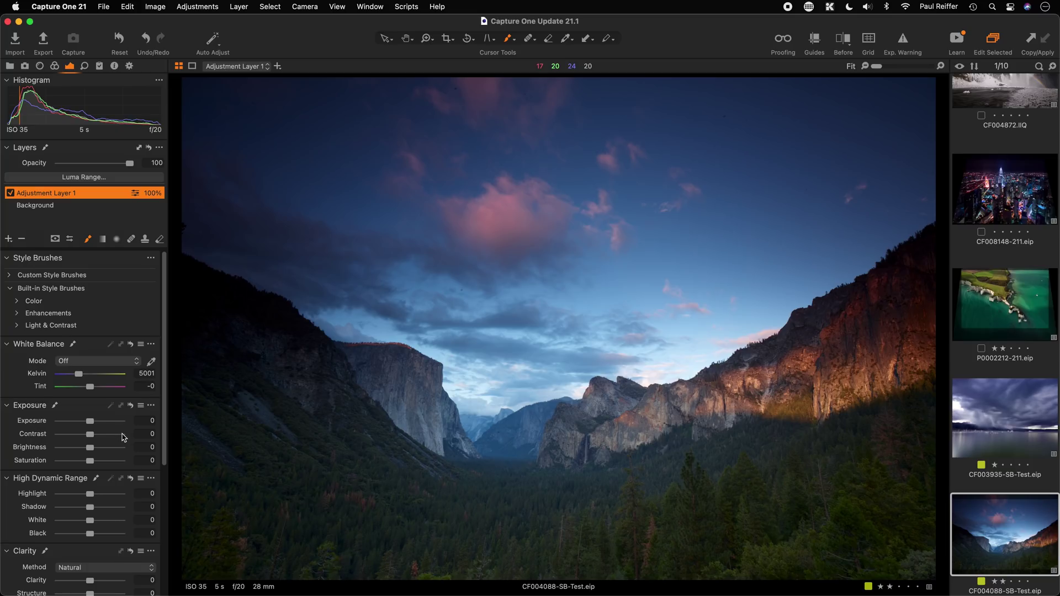
# Set the filled layer's Saturation to 16, Highlight to -40, Shadow to 24, Clarity to 54 and Dehaze Amount to 32
pyautogui.scroll(-2, 104, 429)
pyautogui.scroll(-1, 105, 430)
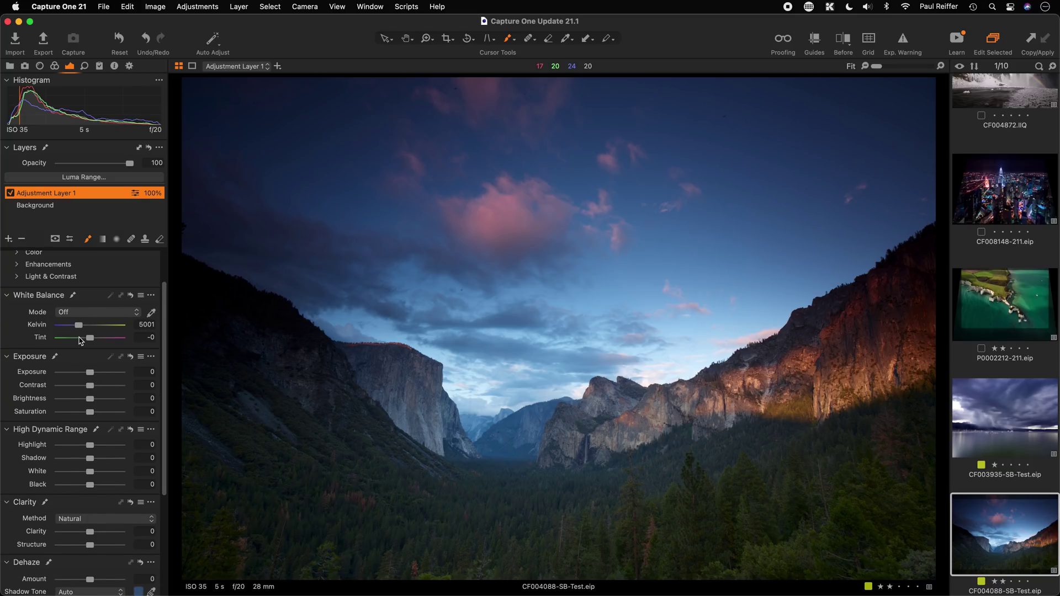
pyautogui.moveTo(92, 415); pyautogui.dragTo(98, 461)
pyautogui.click(107, 533)
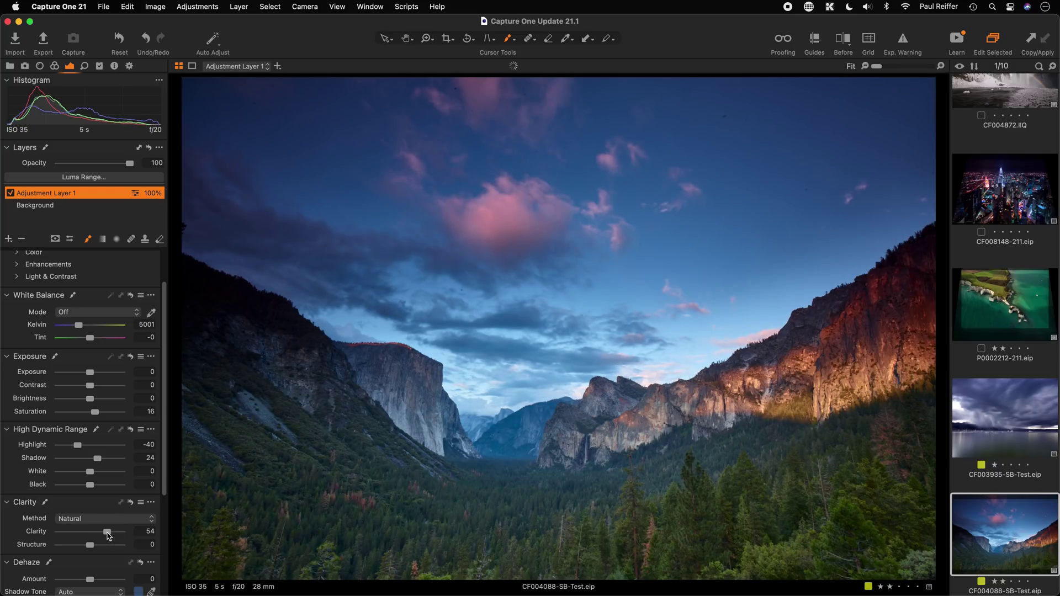
pyautogui.scroll(-1, 94, 510)
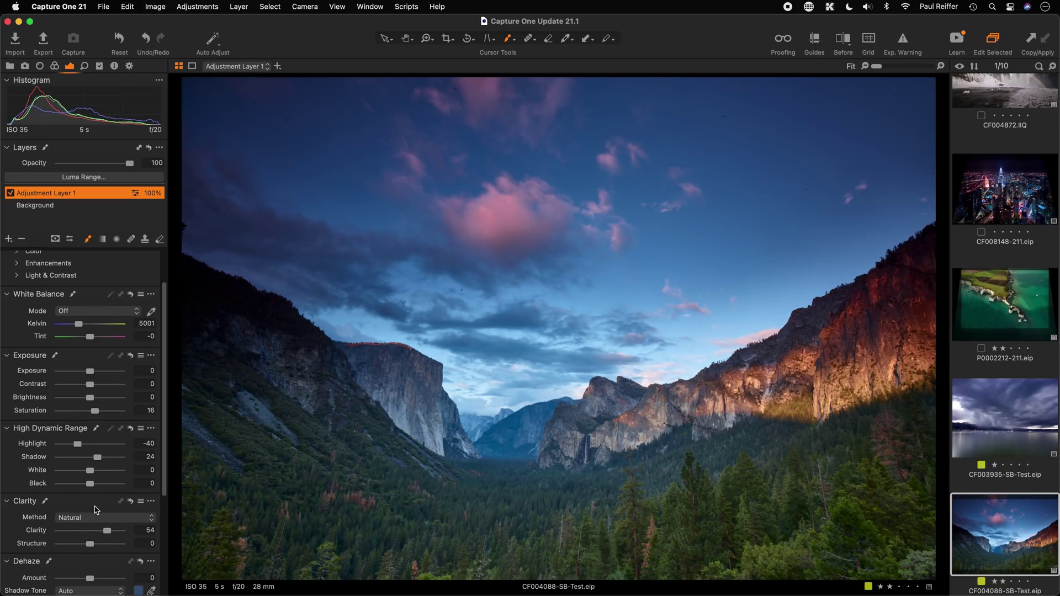
pyautogui.scroll(-2, 95, 509)
pyautogui.click(100, 567)
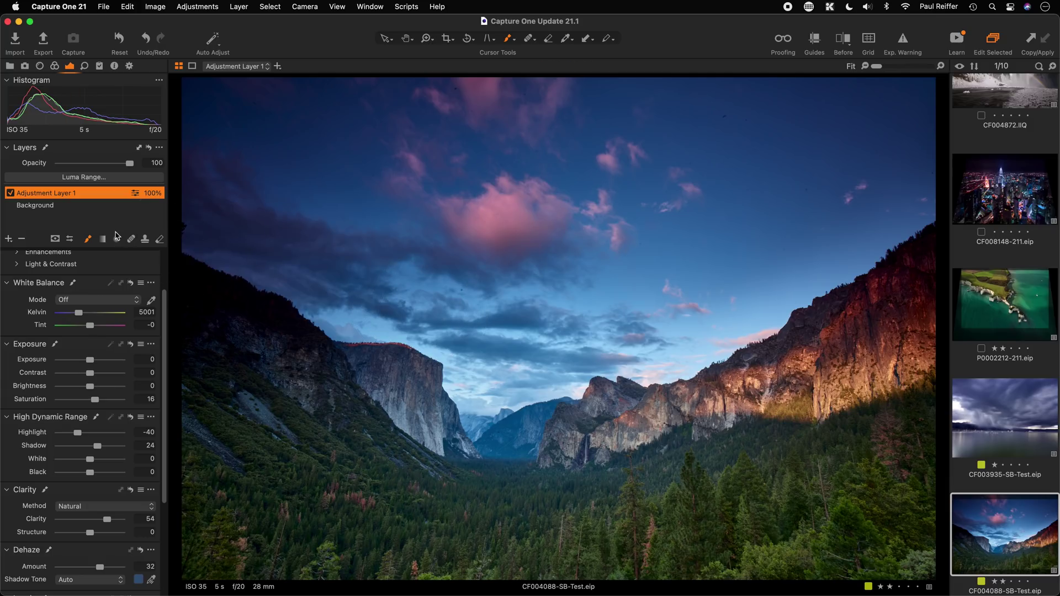
# Save the layer's adjustments, together with the brush and eraser settings, as a style brush named Dramatic Sky
pyautogui.scroll(3, 105, 243)
pyautogui.rightClick(87, 194)
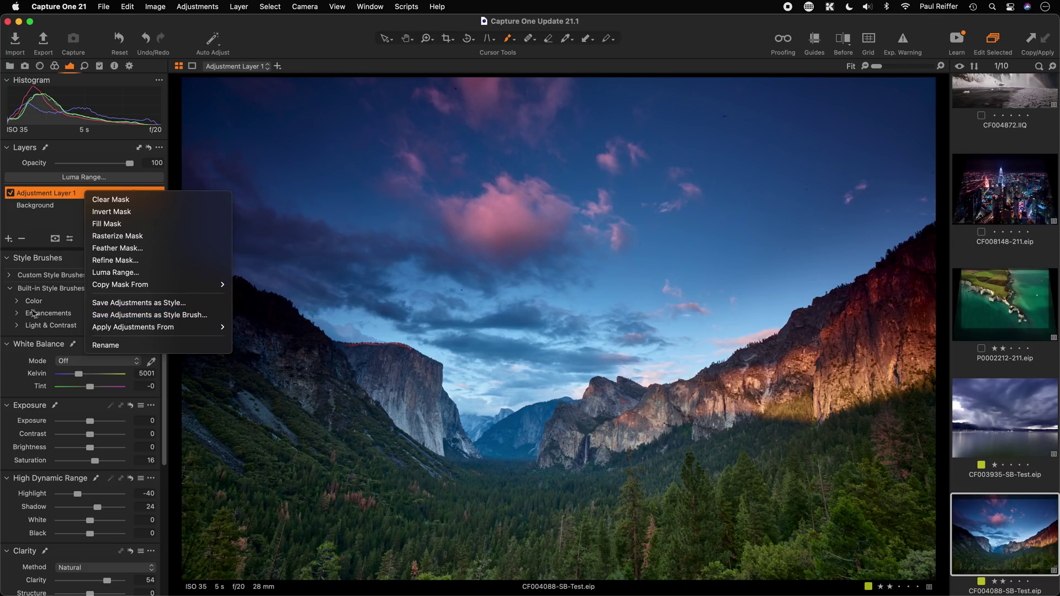
pyautogui.click(74, 258)
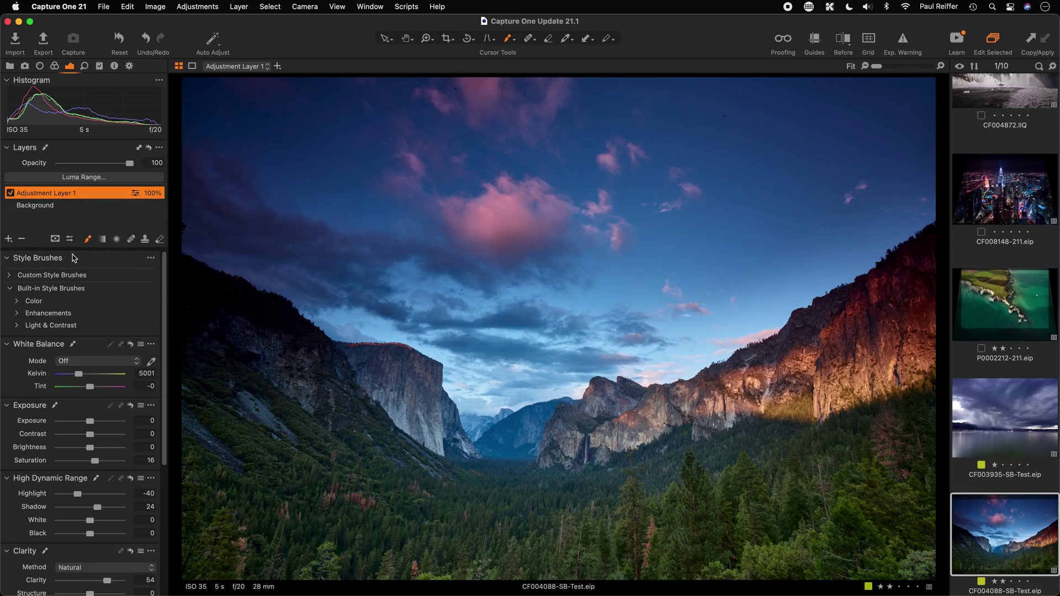
pyautogui.click(151, 259)
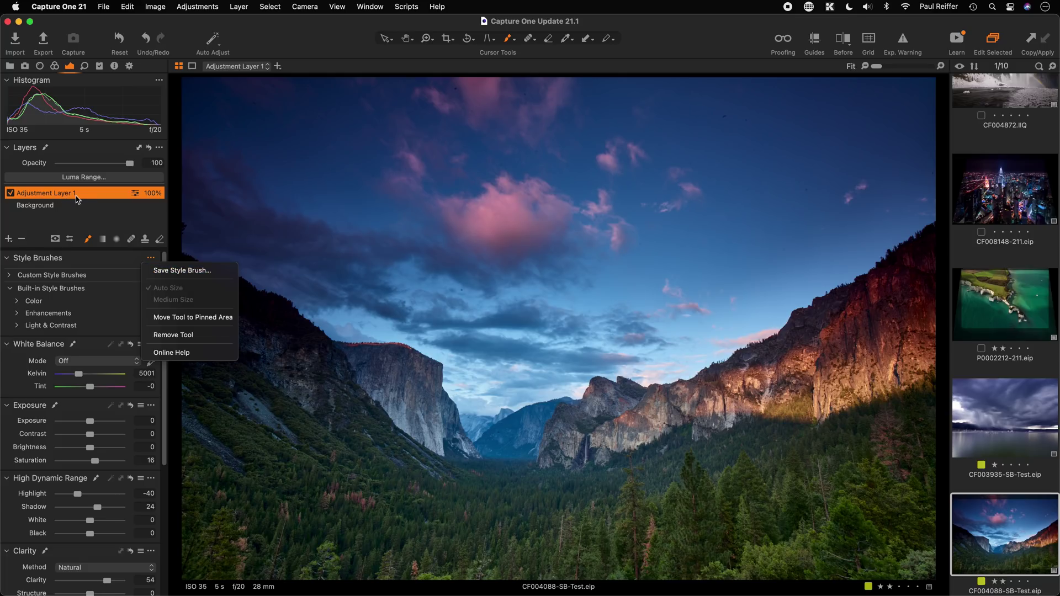
pyautogui.click(178, 271)
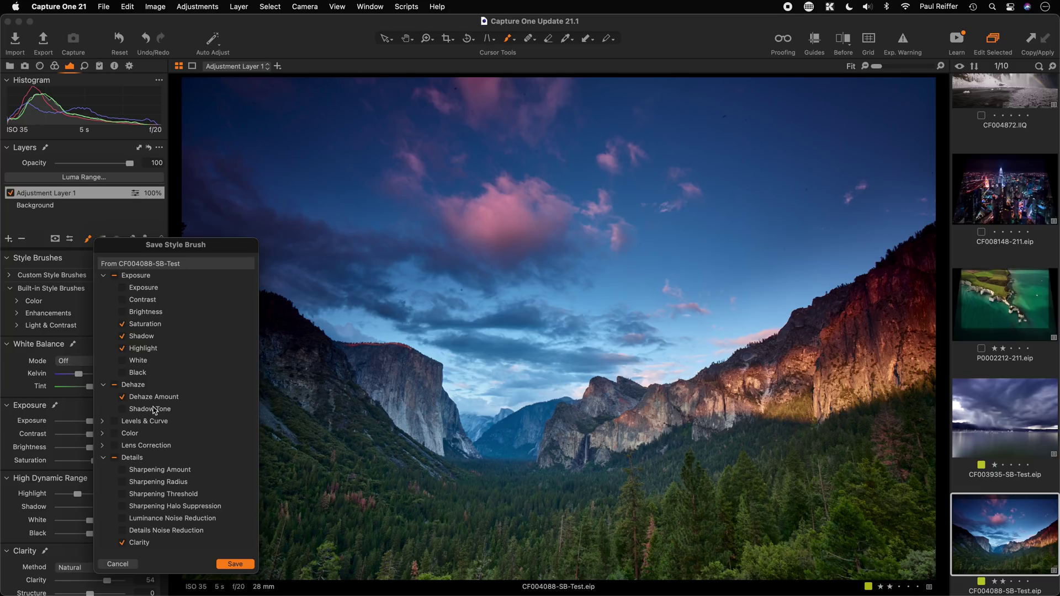
pyautogui.scroll(-10, 154, 411)
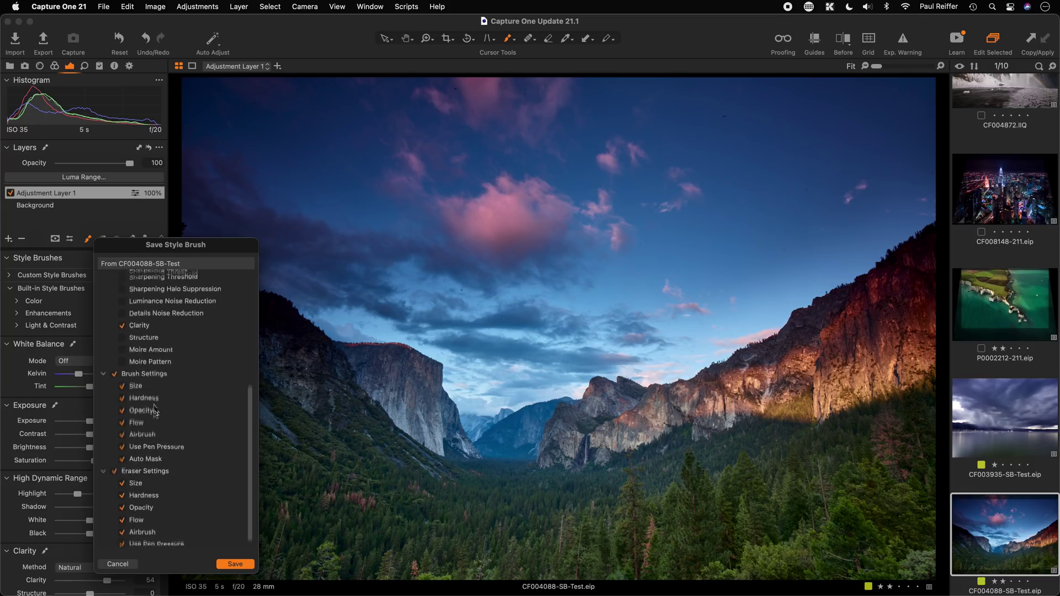
pyautogui.click(243, 563)
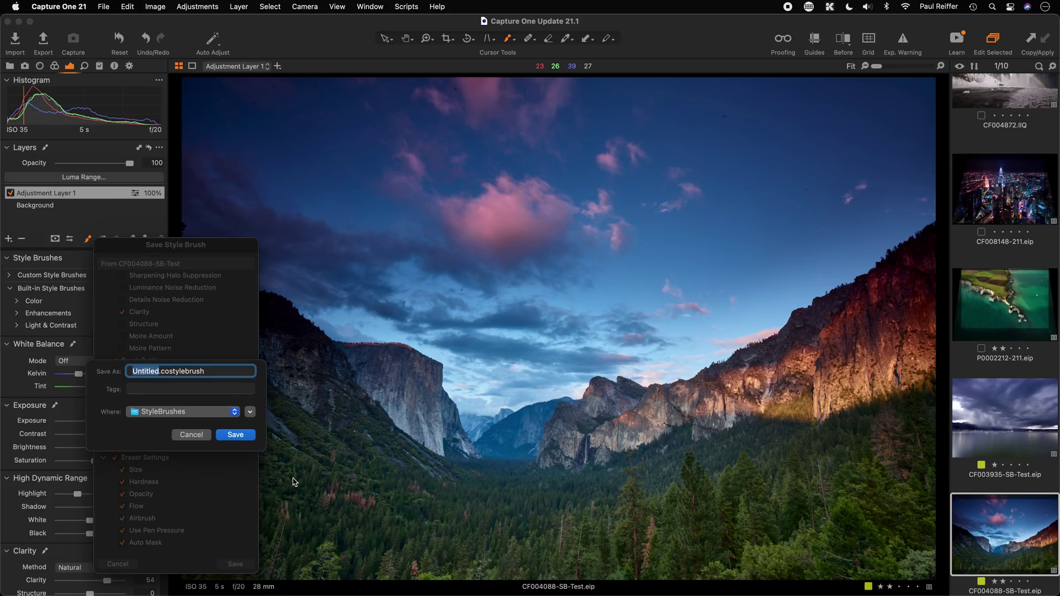
pyautogui.write('Dramatic Sky')
pyautogui.press('Return')
# Turn off Adjustment Layer 1 and paint the custom Dramatic Sky style brush over the clouds above the valley
pyautogui.click(11, 193)
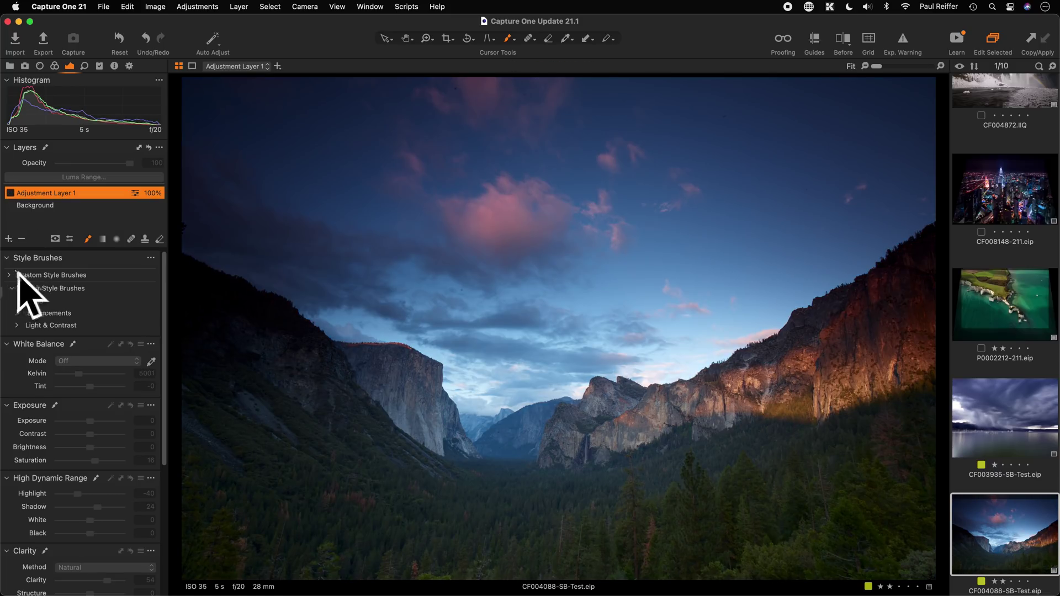
pyautogui.click(9, 276)
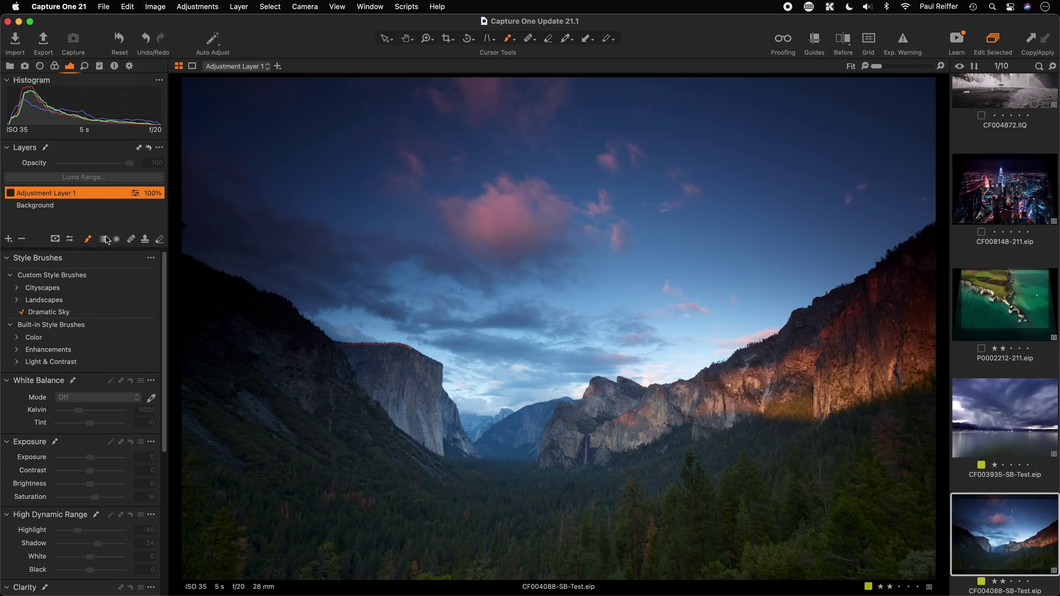
pyautogui.moveTo(509, 236)
pyautogui.mouseDown()
pyautogui.moveTo(457, 220)
pyautogui.moveTo(561, 256)
pyautogui.mouseUp()
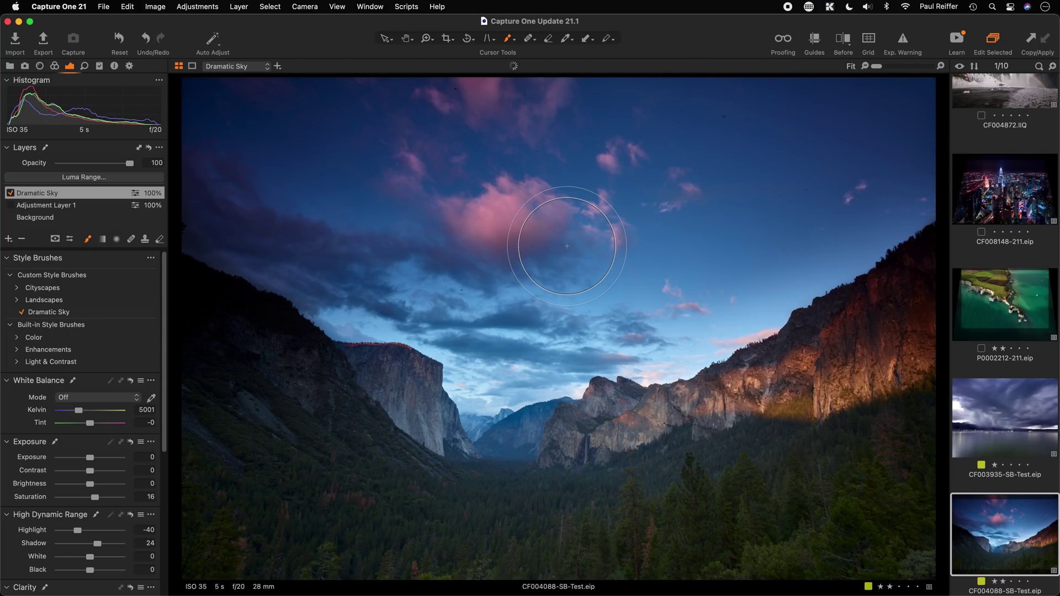
# Open the waterfall photo CF004872.IIQ and paint the Dramatic Sky style brush along the cliffs on both sides of the waterfall
pyautogui.scroll(2, 981, 407)
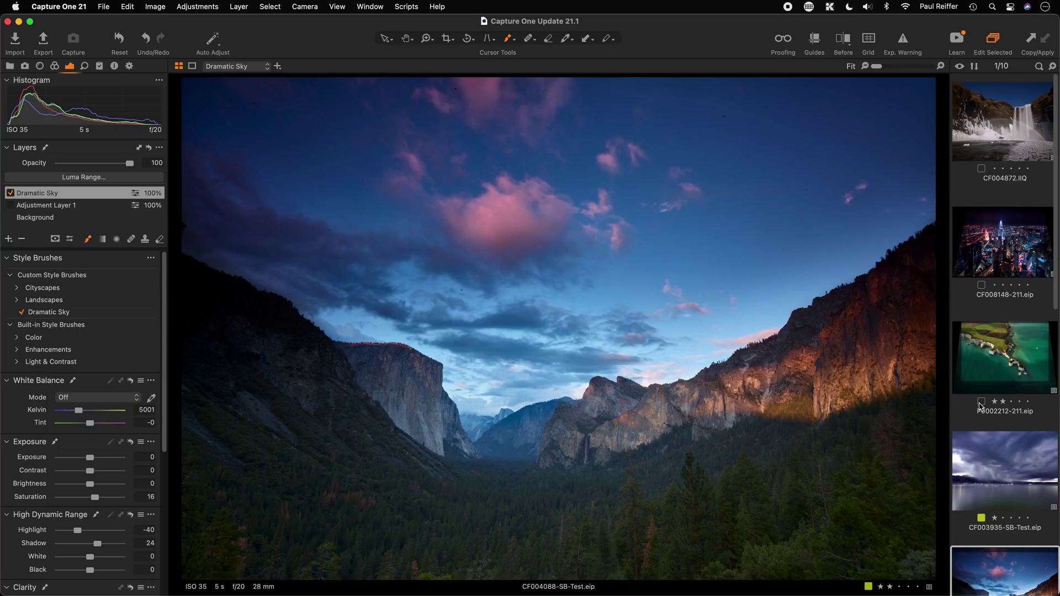
pyautogui.click(1003, 116)
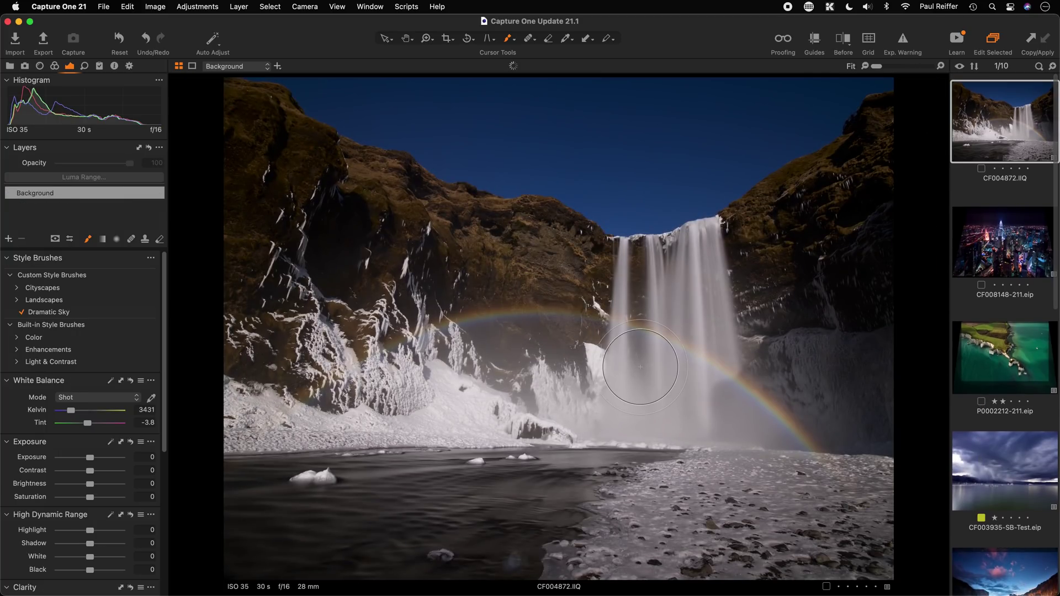
pyautogui.moveTo(426, 201)
pyautogui.mouseDown()
pyautogui.moveTo(478, 236)
pyautogui.moveTo(627, 234)
pyautogui.mouseUp()
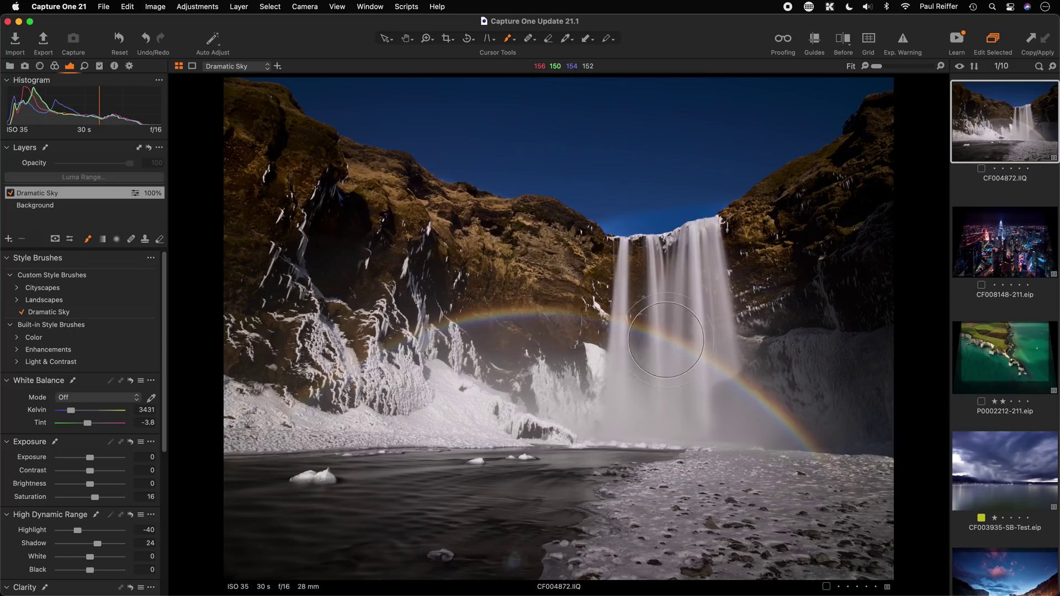
pyautogui.moveTo(758, 225); pyautogui.dragTo(918, 154)
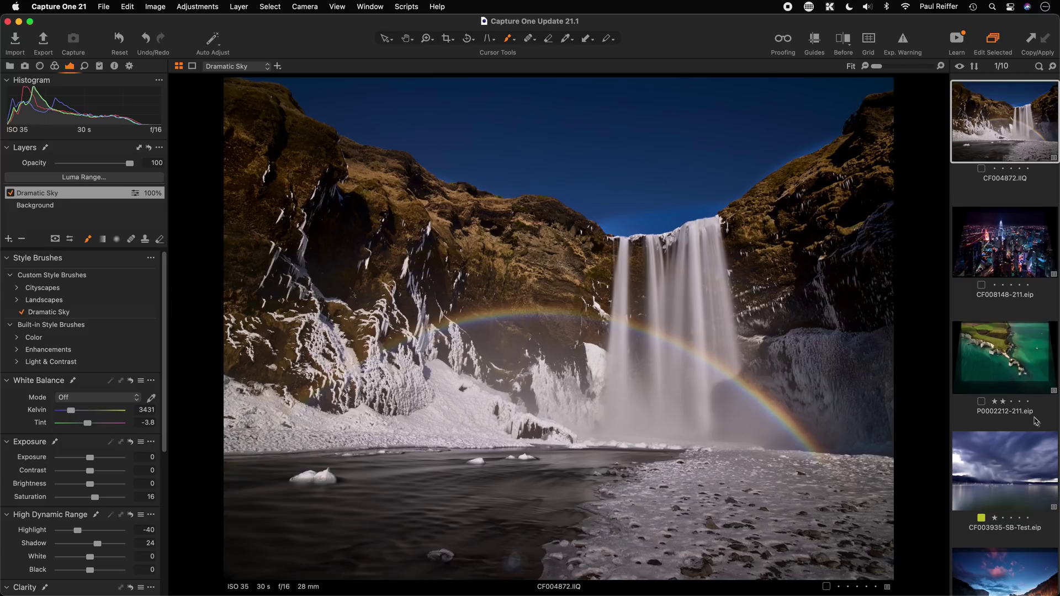
# Return to CF004088-SB-Test.eip and paint the built-in Balance (Warm) color style brush over the shaded mountains and valley
pyautogui.scroll(-3, 1037, 423)
pyautogui.click(988, 409)
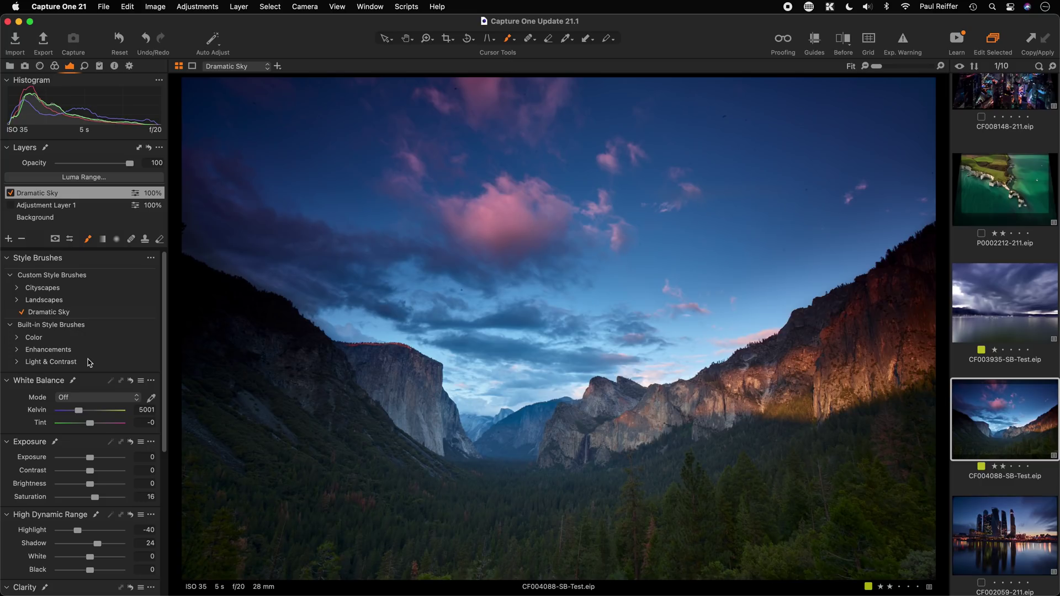
pyautogui.scroll(-3, 47, 330)
pyautogui.scroll(-1, 47, 331)
pyautogui.click(18, 276)
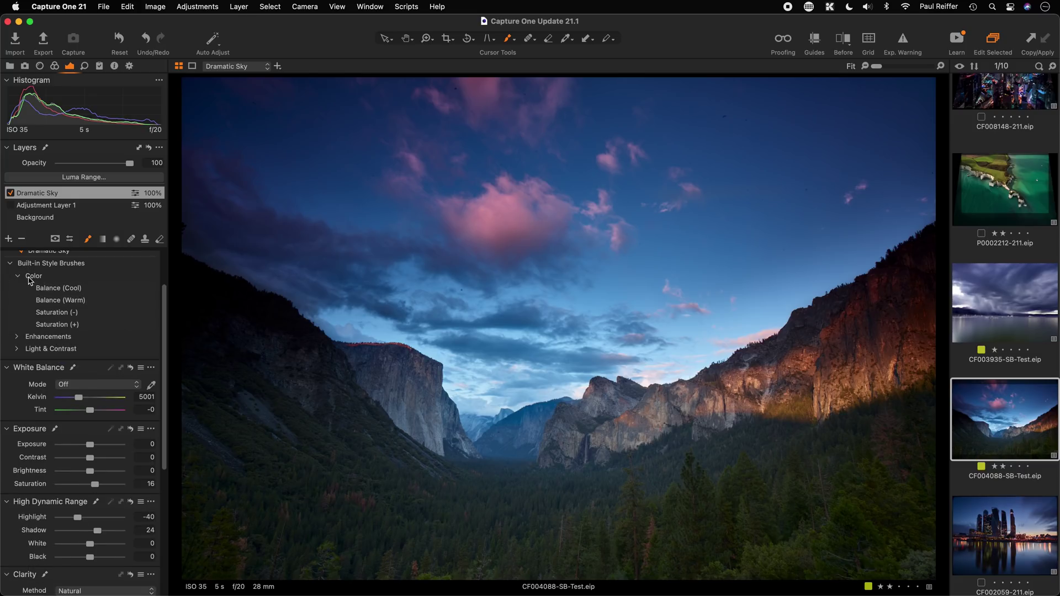
pyautogui.click(59, 302)
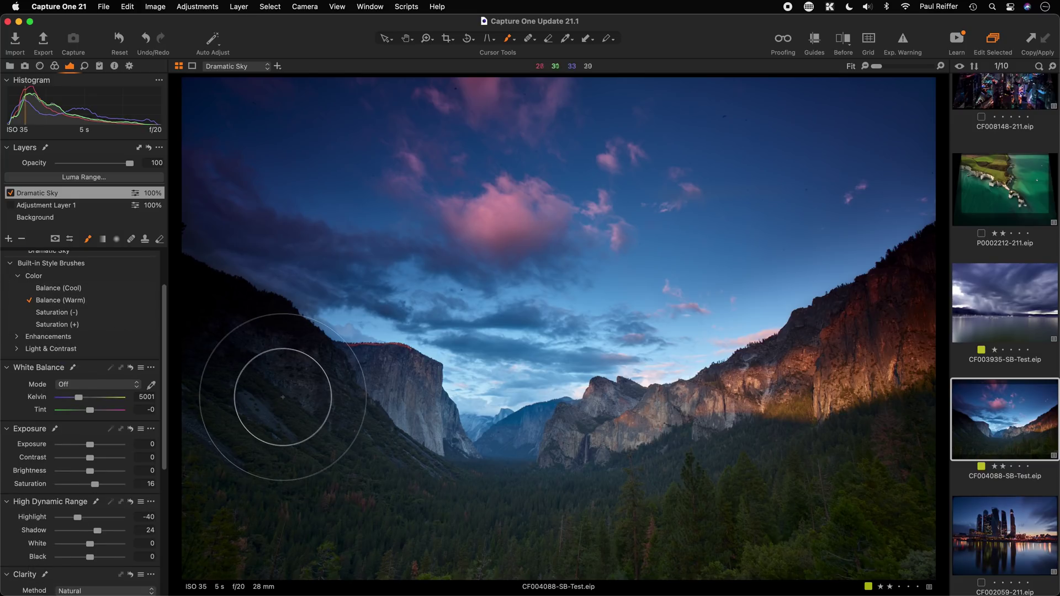
pyautogui.moveTo(332, 414)
pyautogui.mouseDown()
pyautogui.moveTo(249, 370)
pyautogui.moveTo(226, 337)
pyautogui.moveTo(396, 434)
pyautogui.moveTo(214, 318)
pyautogui.moveTo(426, 445)
pyautogui.moveTo(413, 489)
pyautogui.moveTo(277, 438)
pyautogui.moveTo(200, 353)
pyautogui.moveTo(225, 331)
pyautogui.moveTo(462, 438)
pyautogui.moveTo(628, 441)
pyautogui.moveTo(546, 453)
pyautogui.moveTo(794, 404)
pyautogui.moveTo(891, 335)
pyautogui.moveTo(430, 460)
pyautogui.moveTo(462, 448)
pyautogui.moveTo(348, 407)
pyautogui.moveTo(331, 438)
pyautogui.mouseUp()
pyautogui.moveTo(182, 367)
pyautogui.mouseDown()
pyautogui.moveTo(644, 436)
pyautogui.moveTo(518, 493)
pyautogui.moveTo(312, 486)
pyautogui.moveTo(1, 202)
pyautogui.mouseUp()
# Compare the valley photo with the Balance (Warm) layer off and on, and examine that layer's color balance adjustments
pyautogui.click(11, 193)
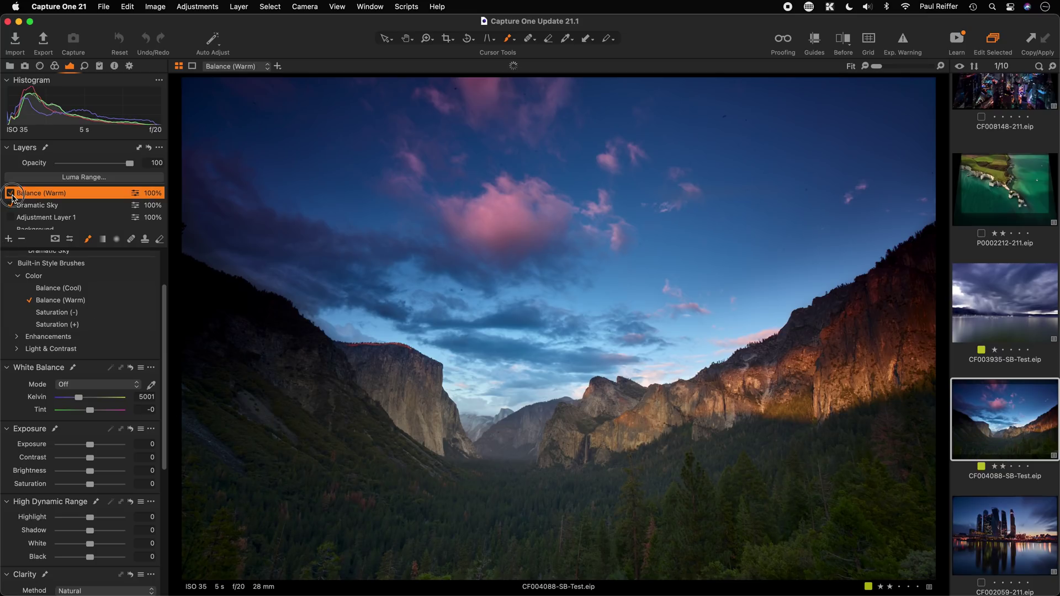
pyautogui.click(11, 194)
pyautogui.click(54, 65)
pyautogui.scroll(-1, 70, 480)
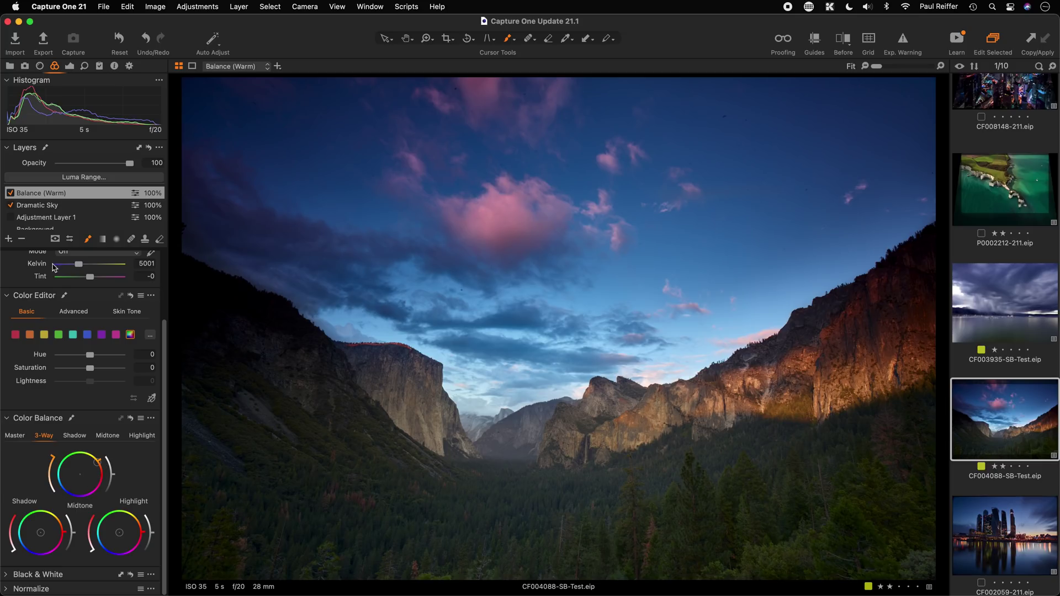
pyautogui.scroll(3, 53, 267)
pyautogui.click(69, 66)
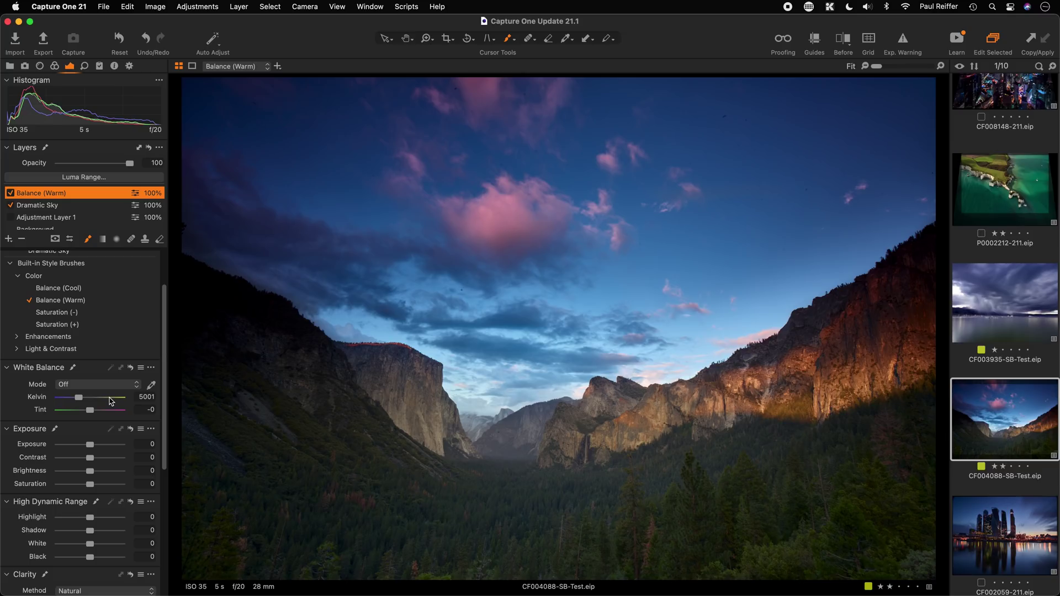
# Select the Dramatic Sky layer of the valley photo and set its white balance Kelvin to 9004
pyautogui.scroll(3, 111, 401)
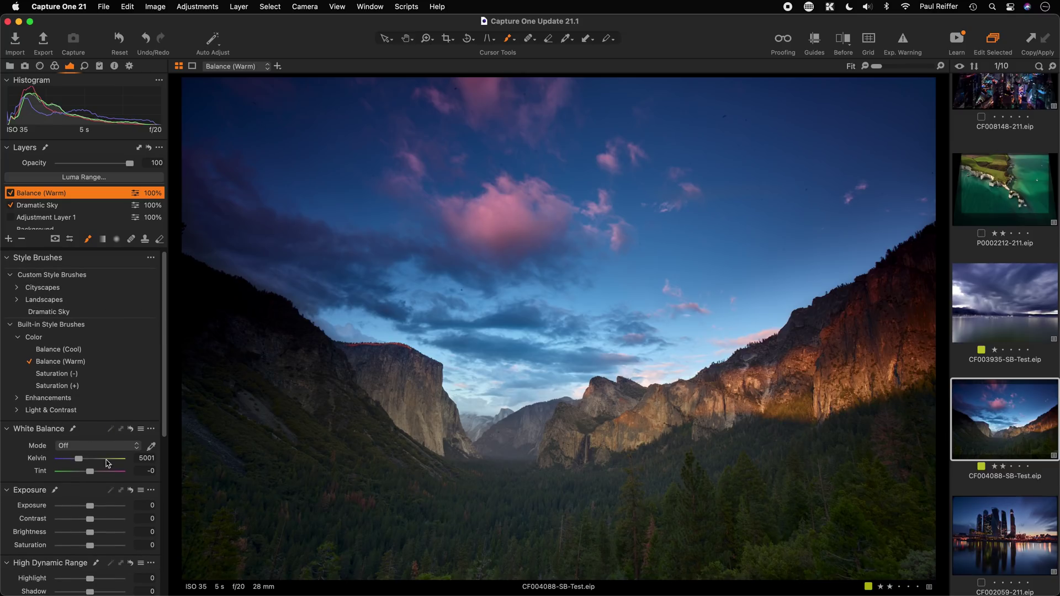
pyautogui.scroll(-3, 88, 507)
pyautogui.scroll(3, 83, 386)
pyautogui.click(52, 206)
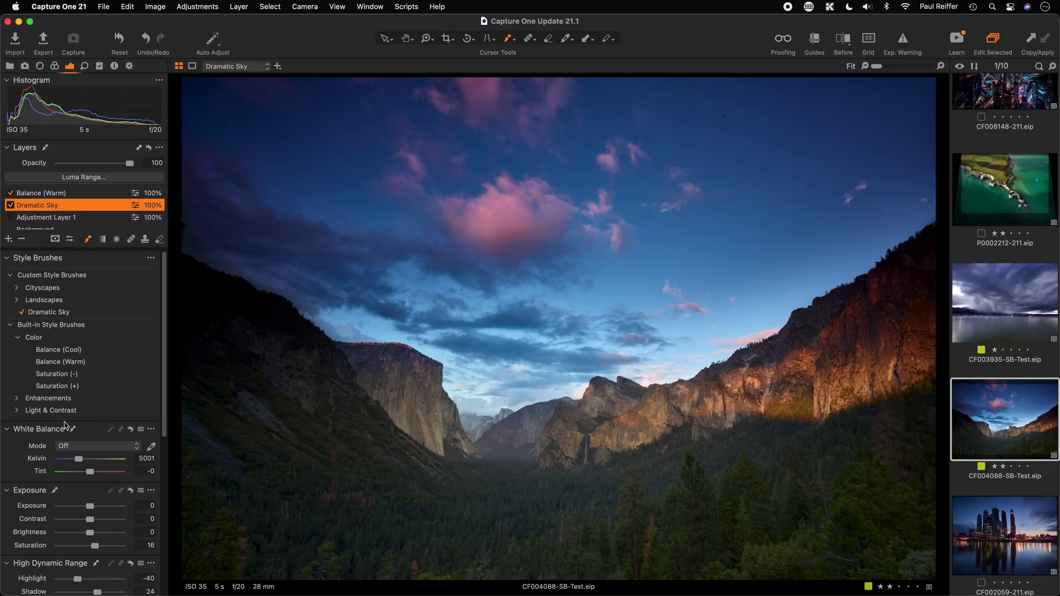
pyautogui.scroll(-5, 75, 375)
pyautogui.moveTo(84, 374); pyautogui.dragTo(98, 374)
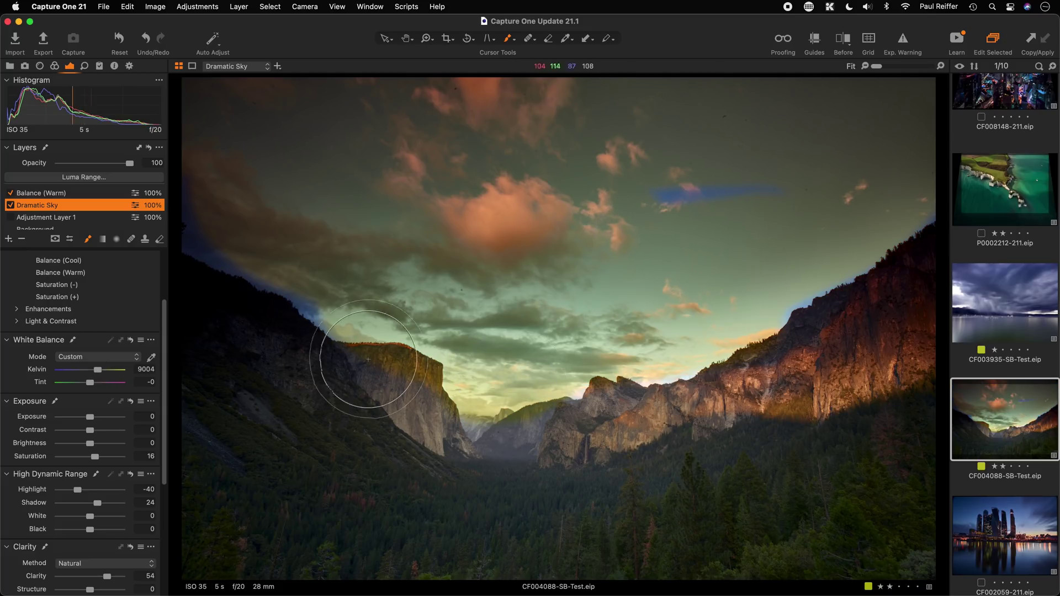
# Save the layer's adjustments, including White Balance, as a custom style brush named WB Dramatic Sky
pyautogui.scroll(4, 124, 282)
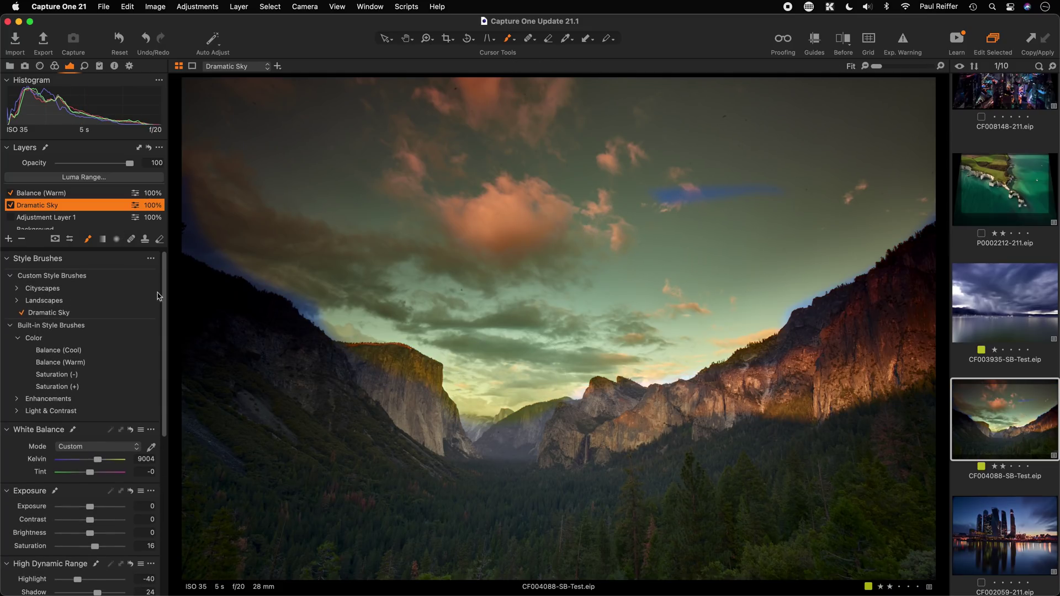
pyautogui.rightClick(152, 264)
pyautogui.click(150, 258)
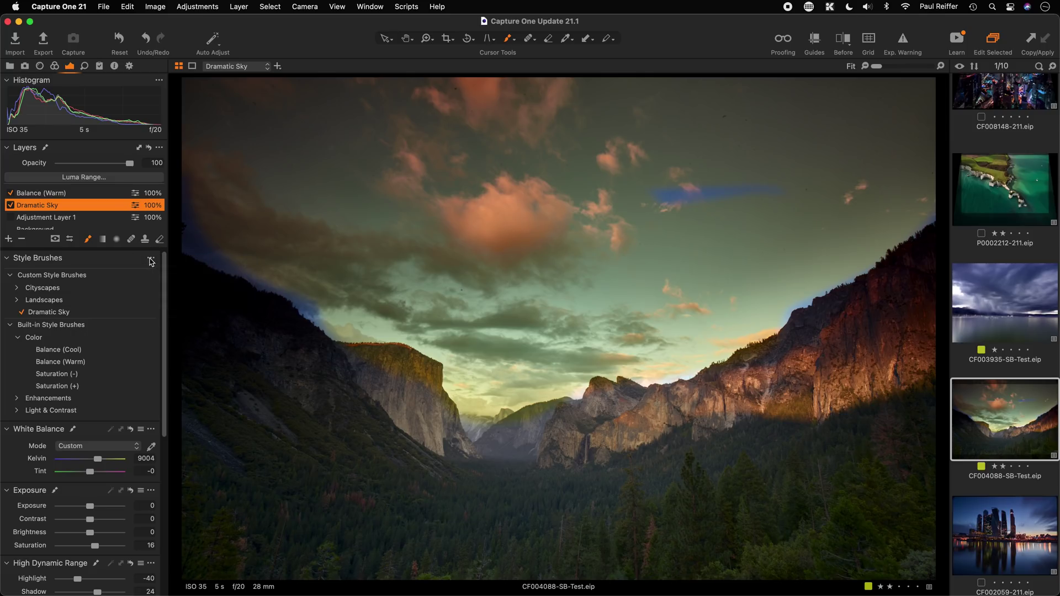
pyautogui.click(151, 258)
pyautogui.click(176, 271)
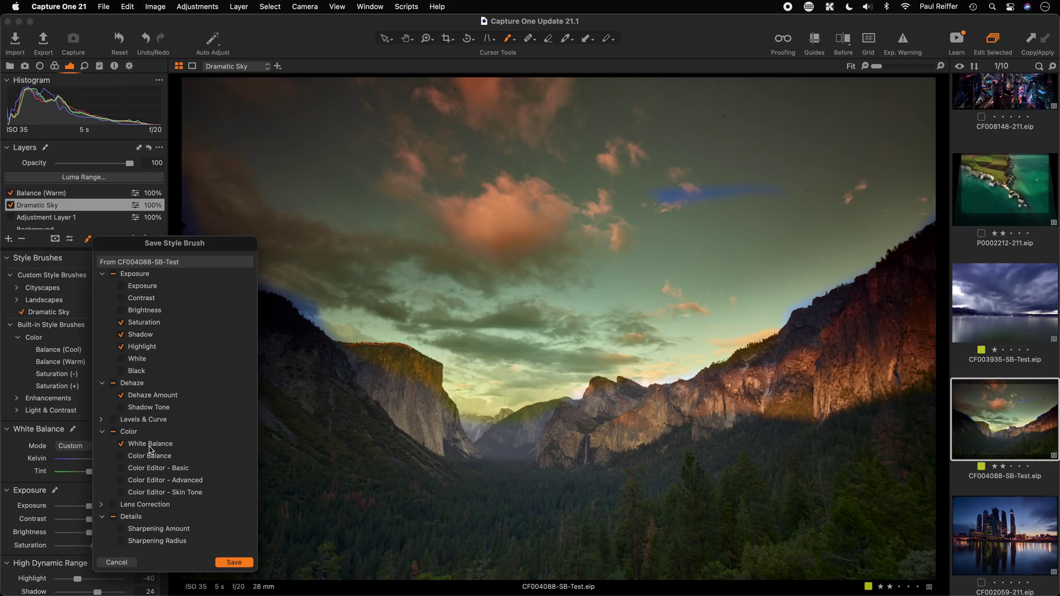
pyautogui.click(234, 562)
pyautogui.write('WB ')
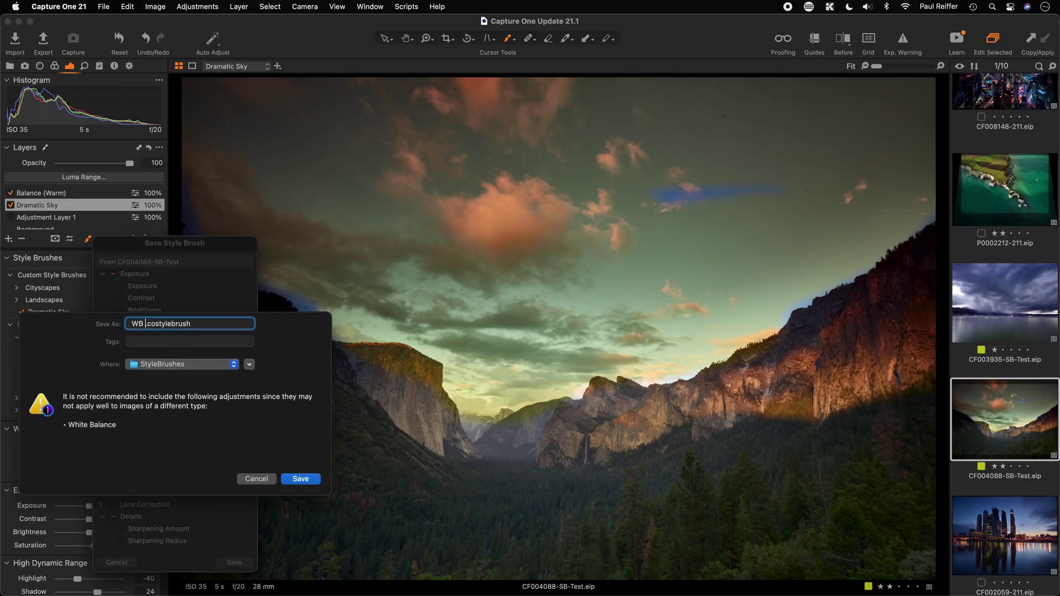
pyautogui.write('Dr')
pyautogui.write('ic Sky')
pyautogui.press('Return')
pyautogui.click(44, 275)
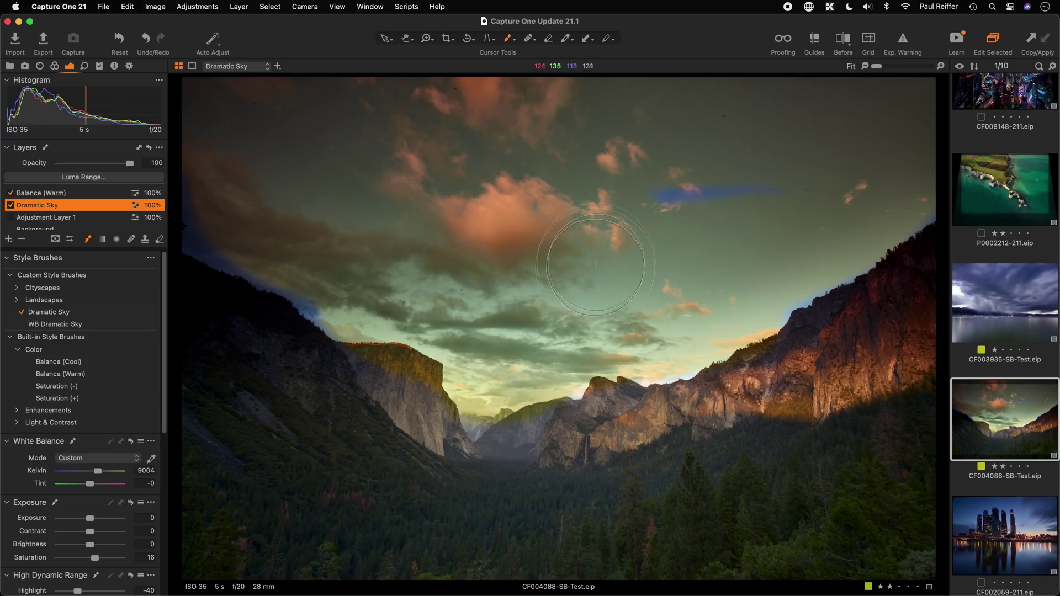
# Open the night city photo CF008148-211.eip and paint the WB Dramatic Sky style brush across its sky
pyautogui.scroll(3, 1023, 189)
pyautogui.click(1024, 191)
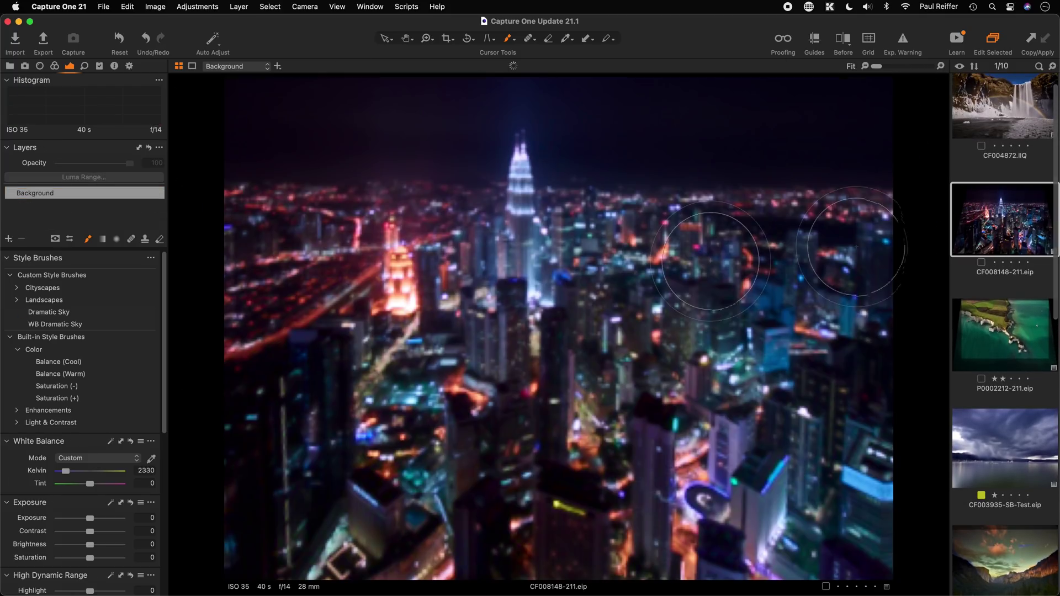
pyautogui.click(39, 325)
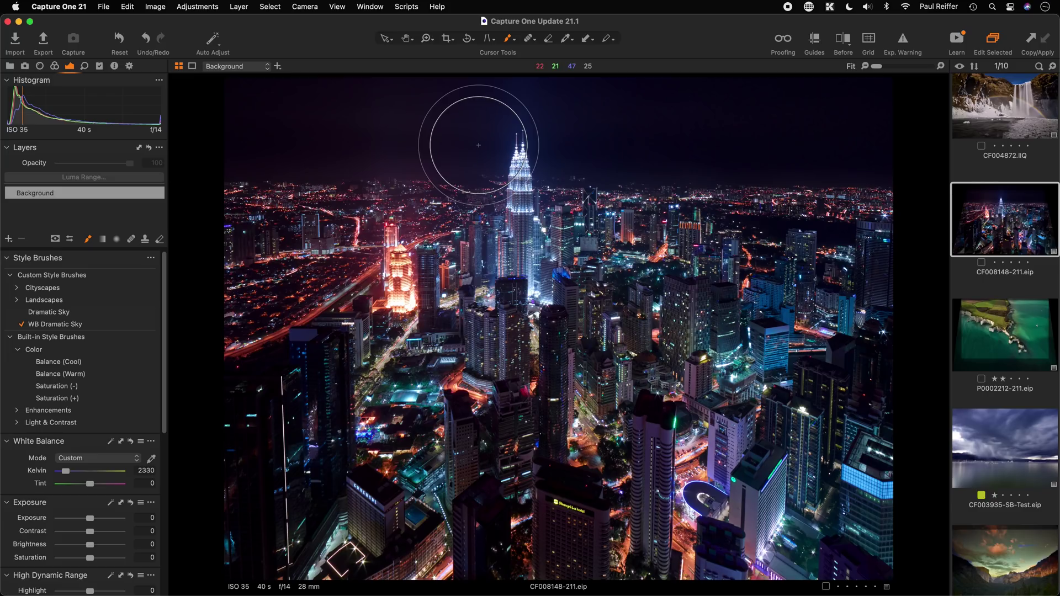
pyautogui.moveTo(478, 146)
pyautogui.mouseDown()
pyautogui.moveTo(450, 134)
pyautogui.moveTo(232, 135)
pyautogui.mouseUp()
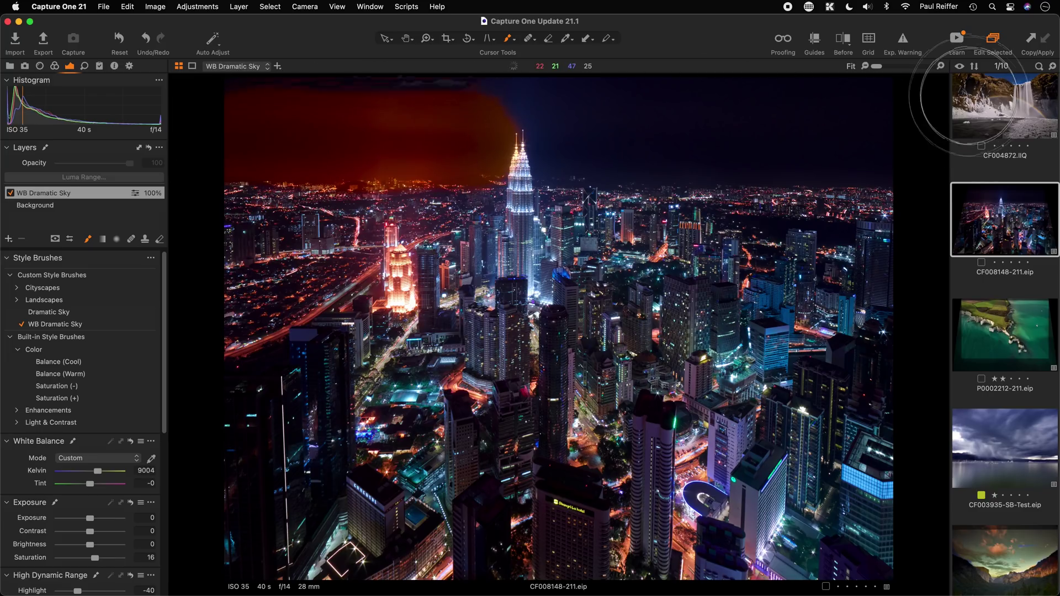
pyautogui.moveTo(297, 137); pyautogui.dragTo(989, 176)
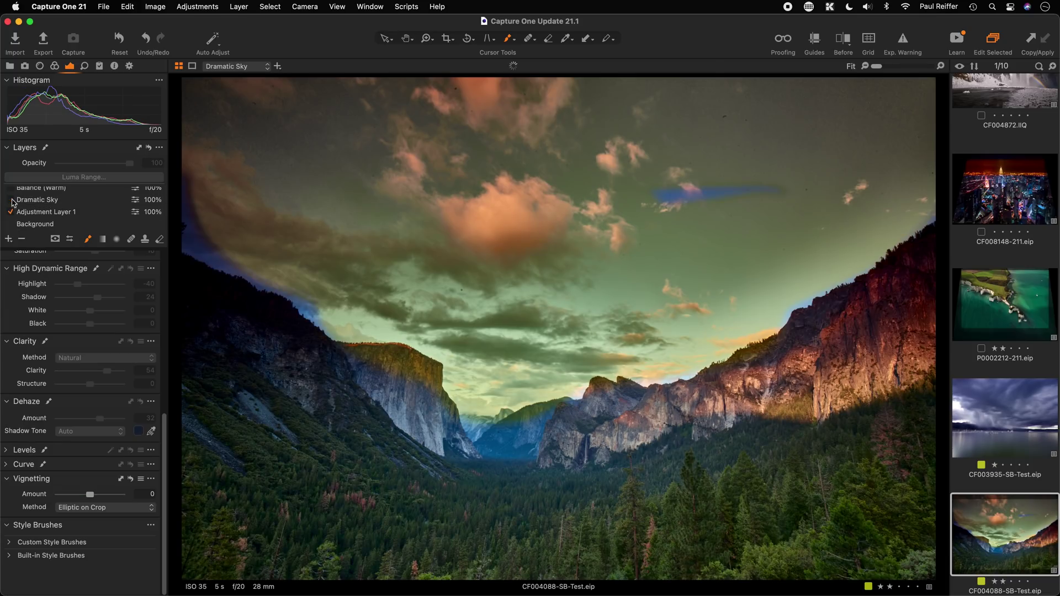
# With the valley photo's existing layers off, add a layer with Dehaze amount 47 and a shadow tone sampled from the cliff face
pyautogui.click(12, 202)
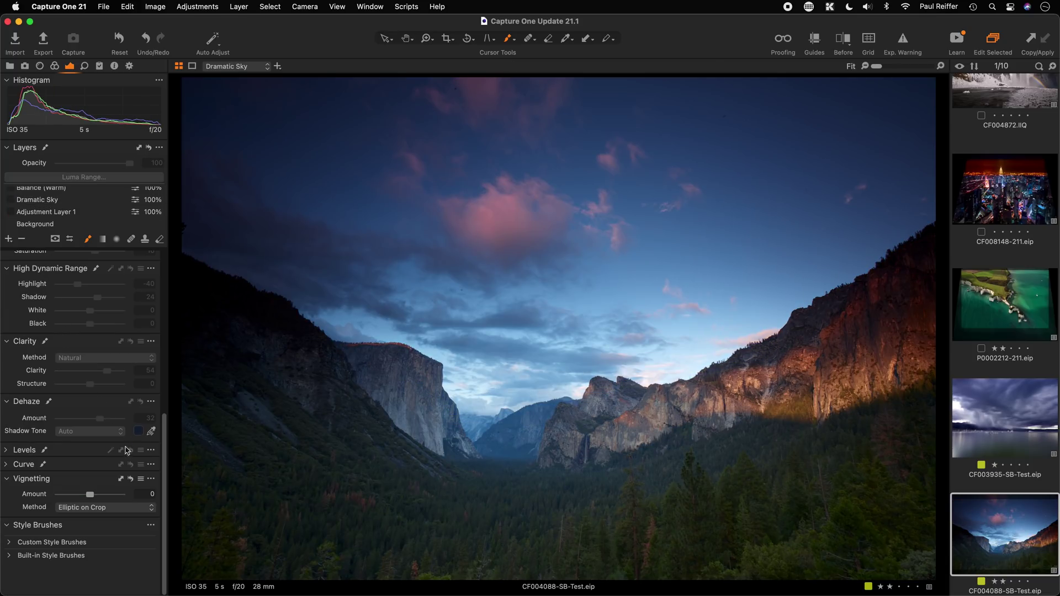
pyautogui.click(24, 228)
pyautogui.click(9, 239)
pyautogui.moveTo(90, 419); pyautogui.dragTo(106, 419)
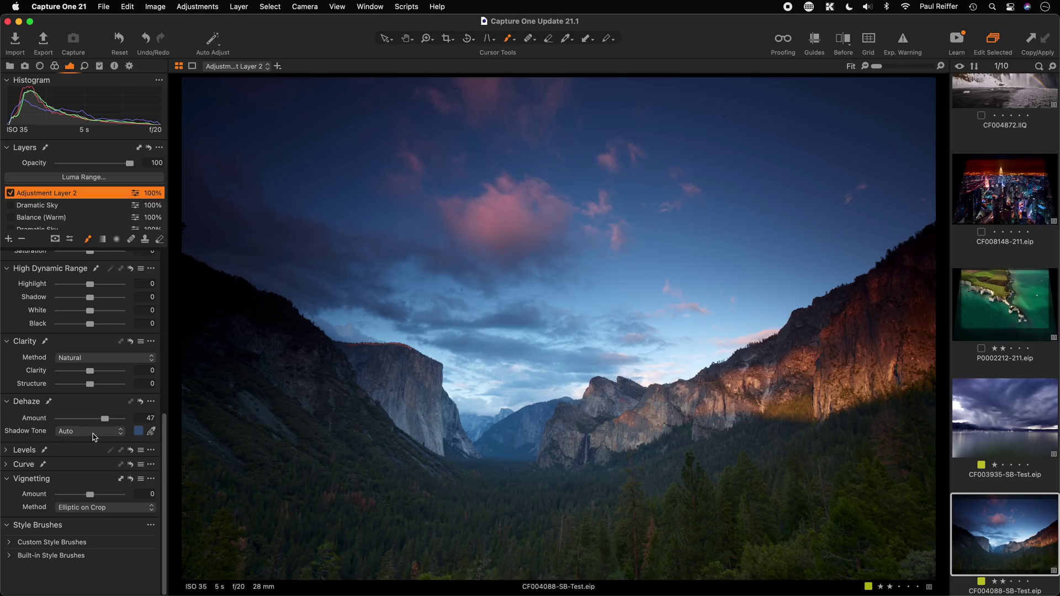
pyautogui.click(151, 431)
pyautogui.click(395, 369)
# Review the Dehaze and brush settings offered for saving Adjustment Layer 2 as a style brush, cancel, and examine the layer's Dehaze shadow tone
pyautogui.scroll(5, 146, 274)
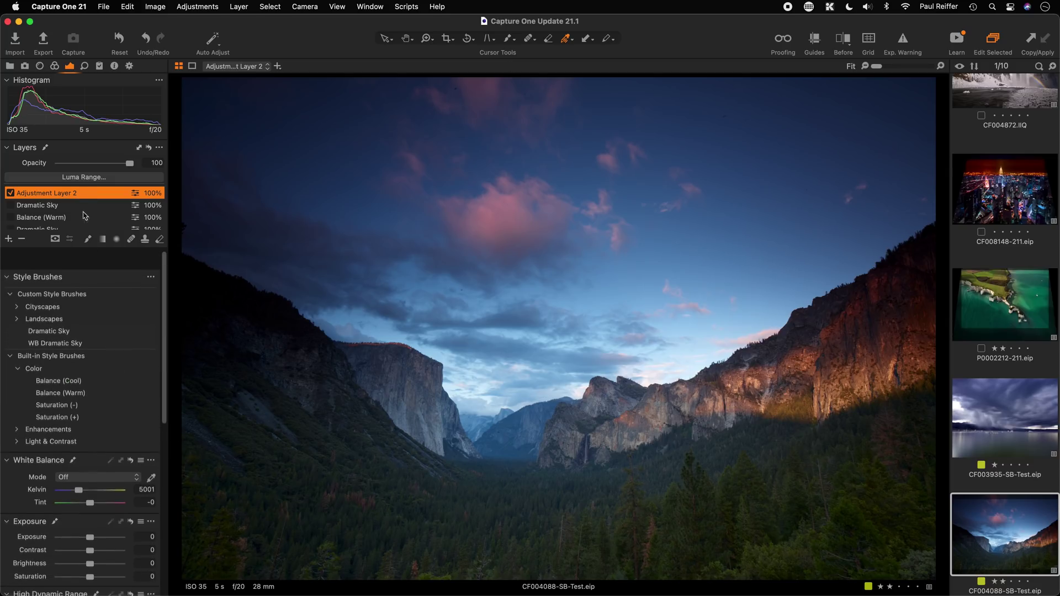
pyautogui.rightClick(75, 191)
pyautogui.click(171, 312)
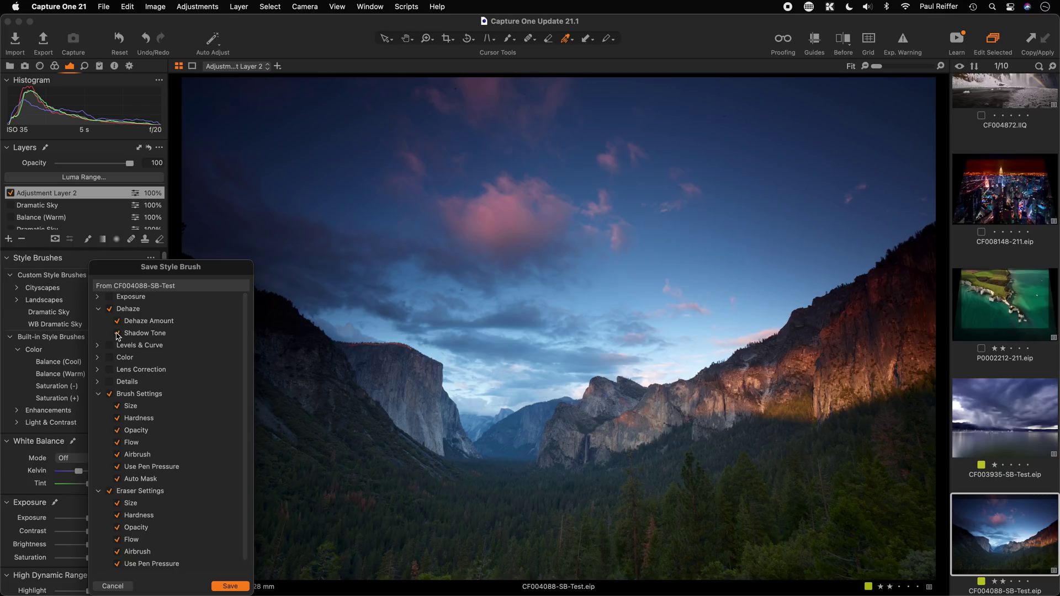
pyautogui.moveTo(163, 269)
pyautogui.mouseDown()
pyautogui.moveTo(283, 269)
pyautogui.moveTo(291, 250)
pyautogui.mouseUp()
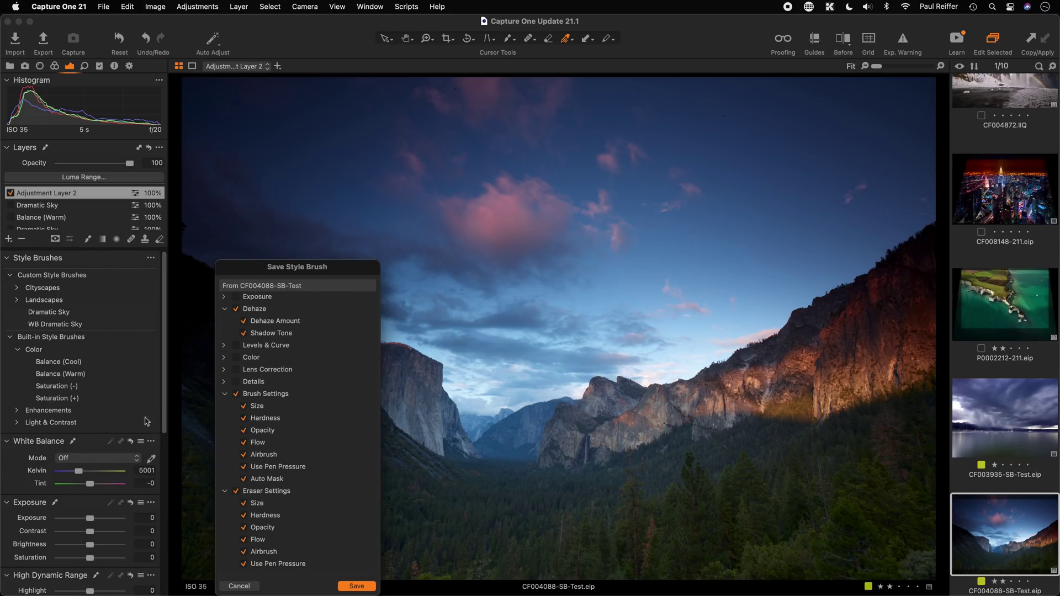
pyautogui.click(240, 586)
pyautogui.scroll(-5, 120, 488)
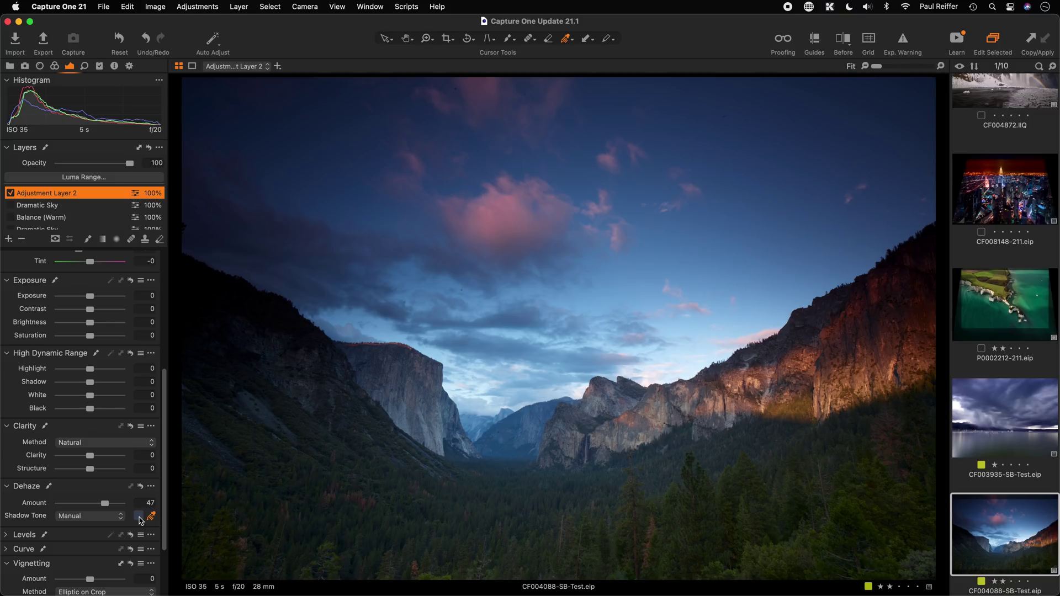
pyautogui.scroll(-2, 92, 368)
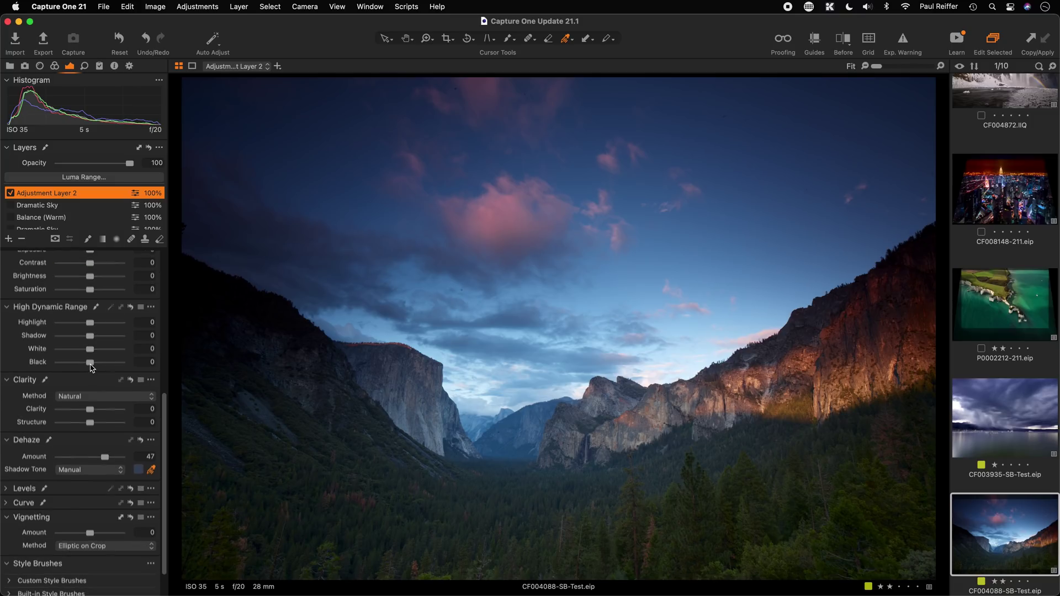
# Delete the ungrouped Dramatic Sky brush from the custom style brushes
pyautogui.scroll(8, 92, 369)
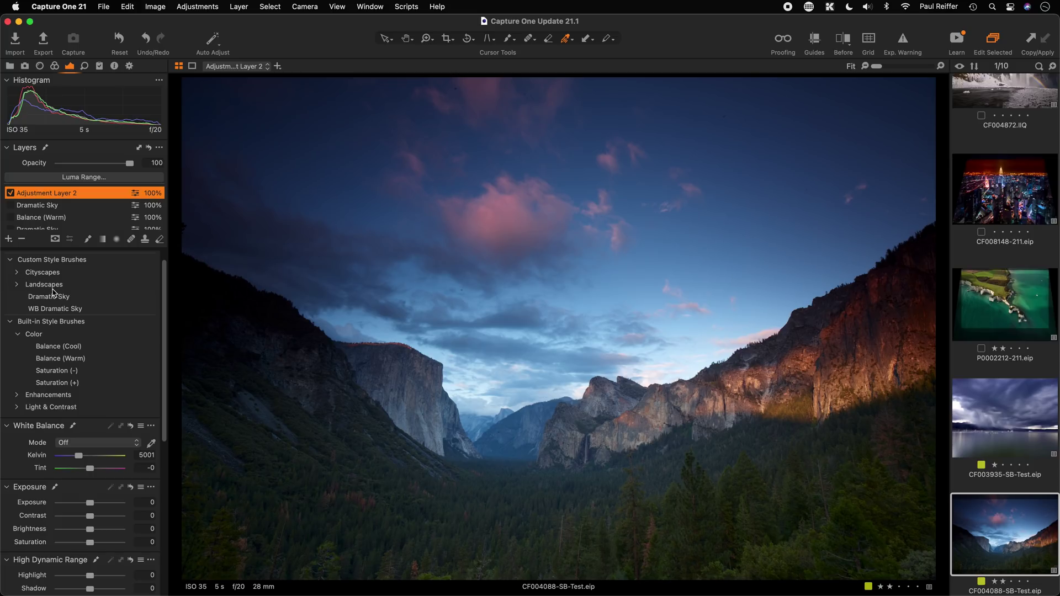
pyautogui.scroll(1, 54, 299)
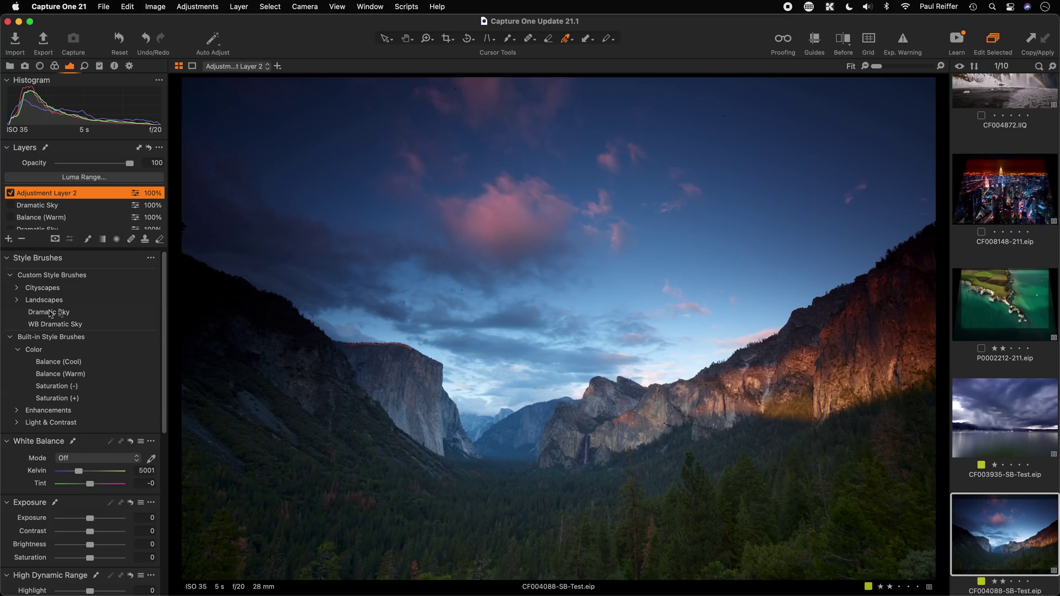
pyautogui.rightClick(57, 311)
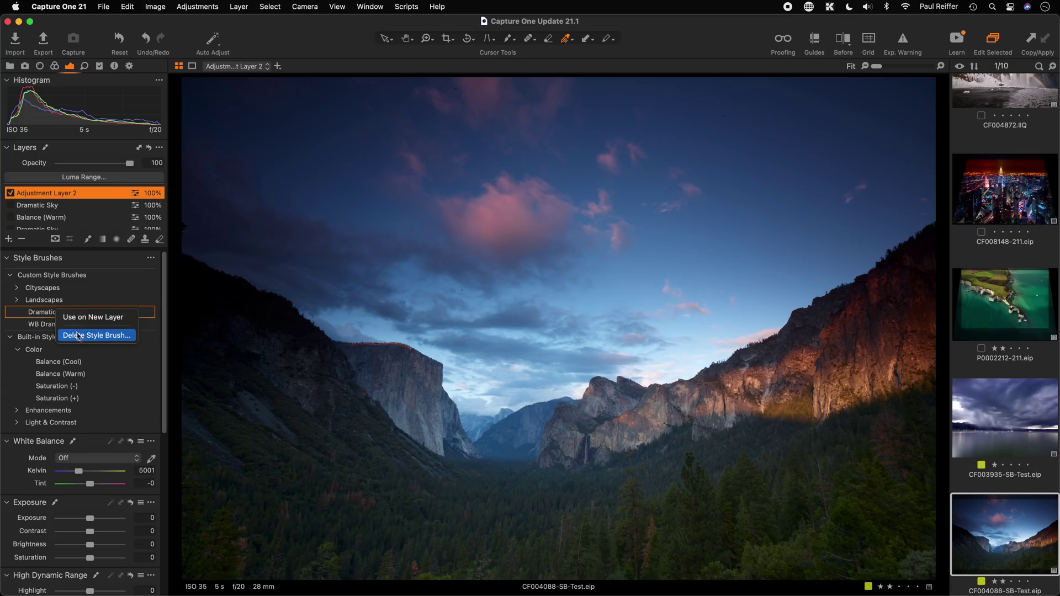
pyautogui.click(97, 335)
pyautogui.click(555, 233)
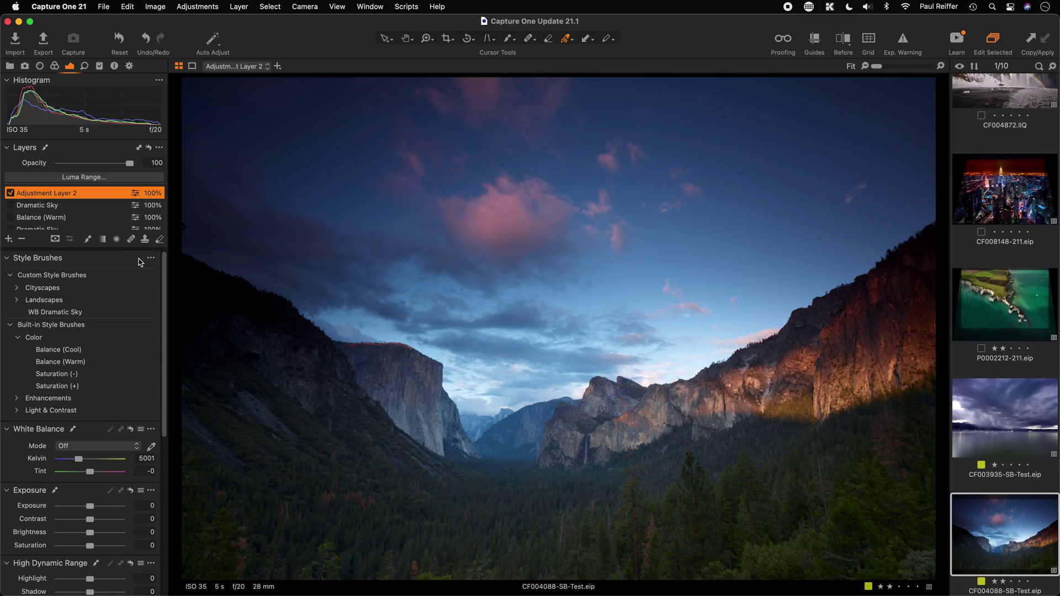
# Expand the custom Cityscapes and Landscapes brush groups and compare them with the same folders inside StyleBrushes in Finder
pyautogui.click(17, 300)
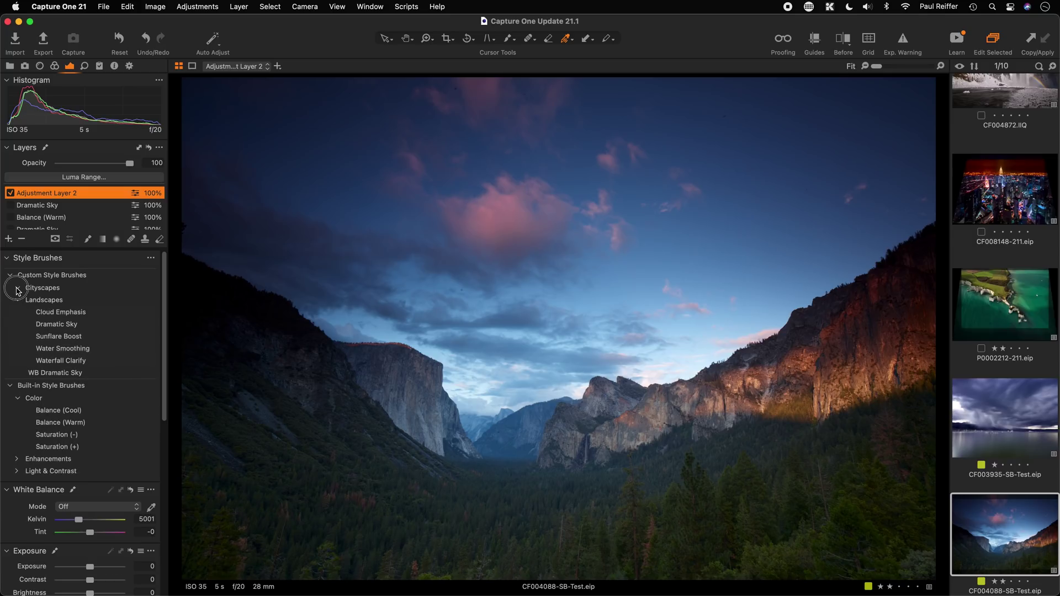
pyautogui.click(17, 288)
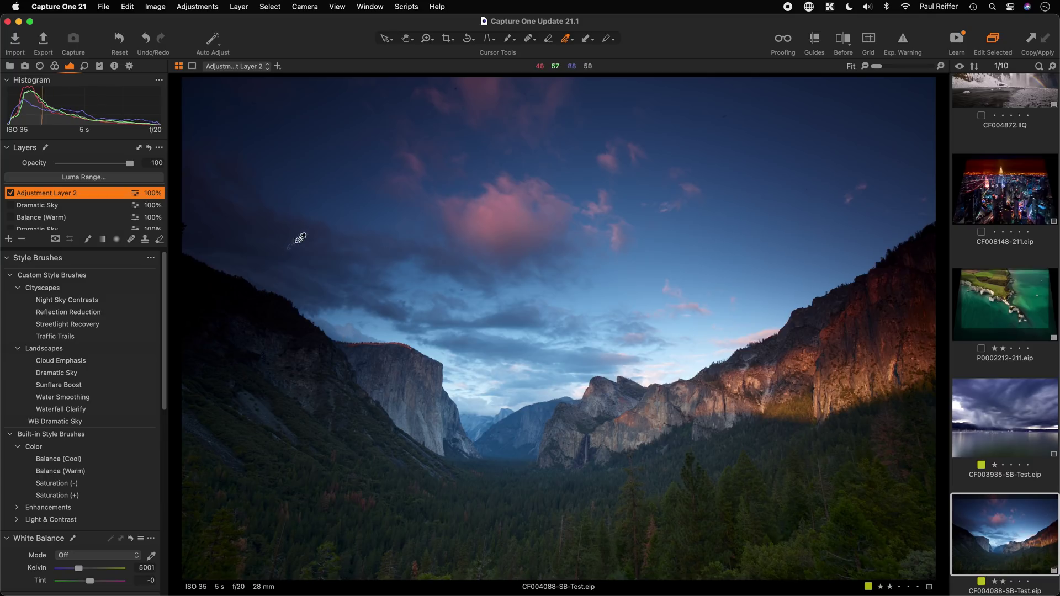
pyautogui.press('super+Tab')
pyautogui.press('super+Tab')
pyautogui.press('super+Tab')
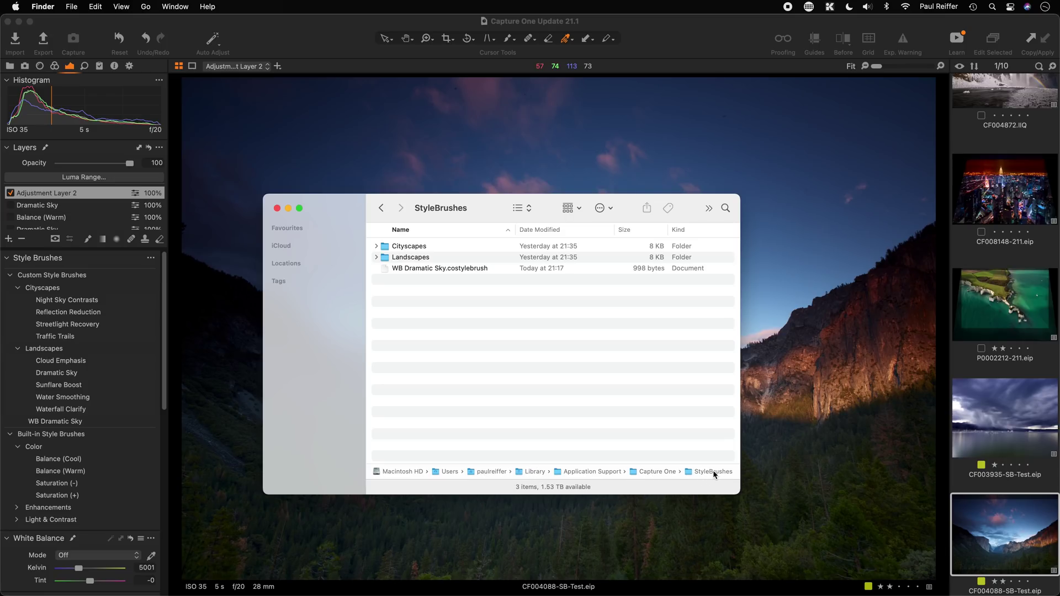
pyautogui.click(376, 257)
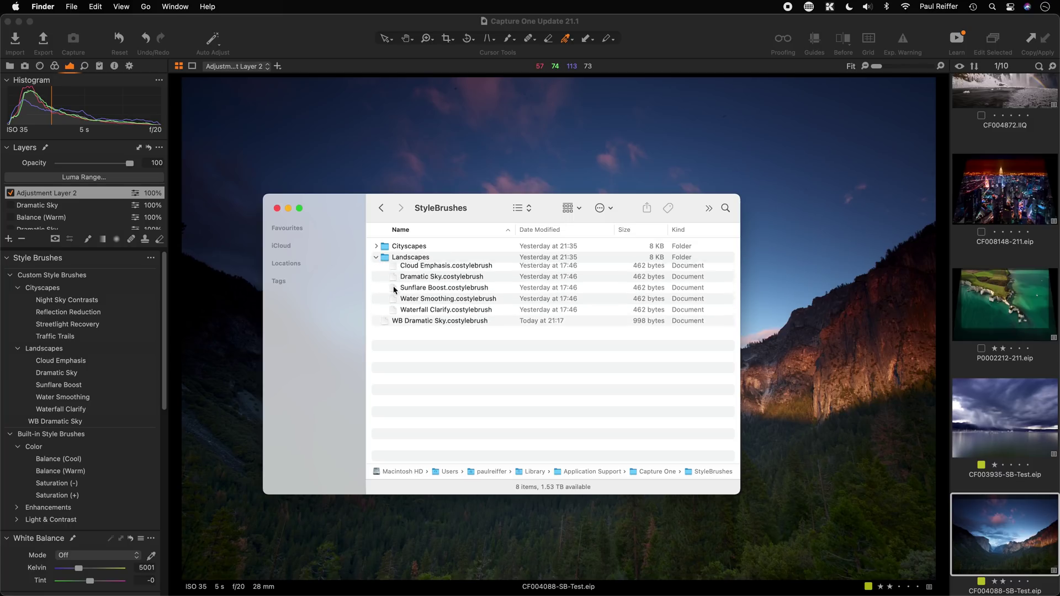
pyautogui.click(377, 247)
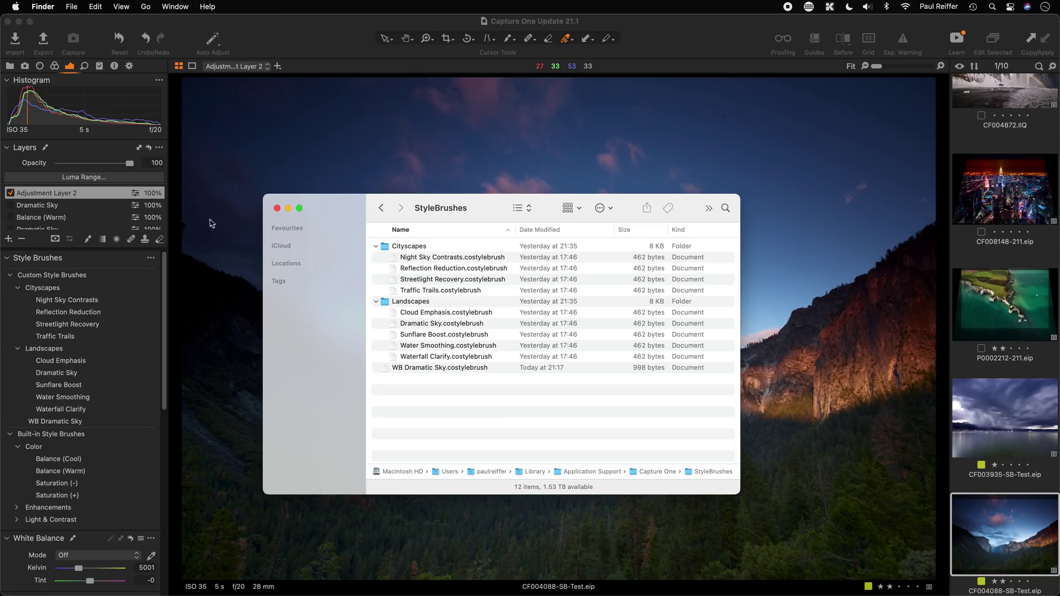
# Return to Capture One and examine the built-in style brushes in the Enhancements and Light & Contrast groups
pyautogui.click(83, 515)
pyautogui.scroll(-3, 77, 466)
pyautogui.scroll(-5, 77, 465)
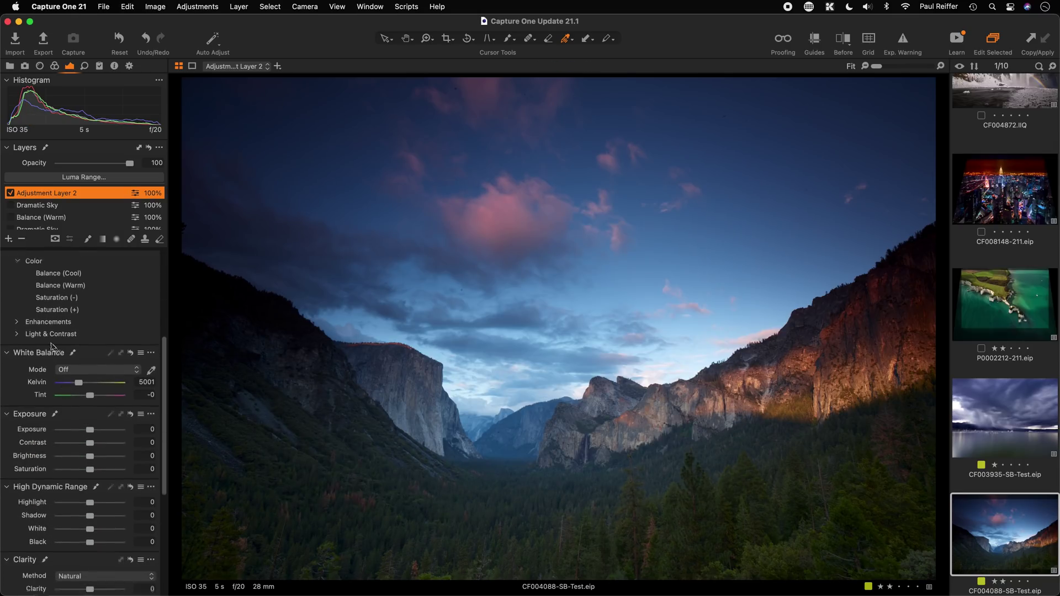
pyautogui.click(17, 322)
pyautogui.click(18, 309)
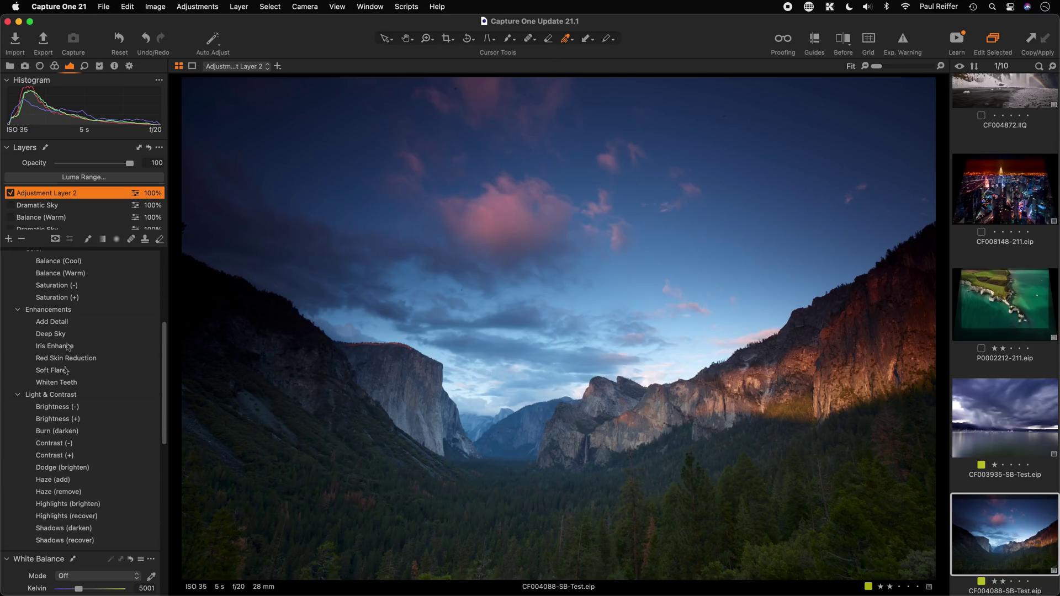
pyautogui.scroll(-5, 70, 351)
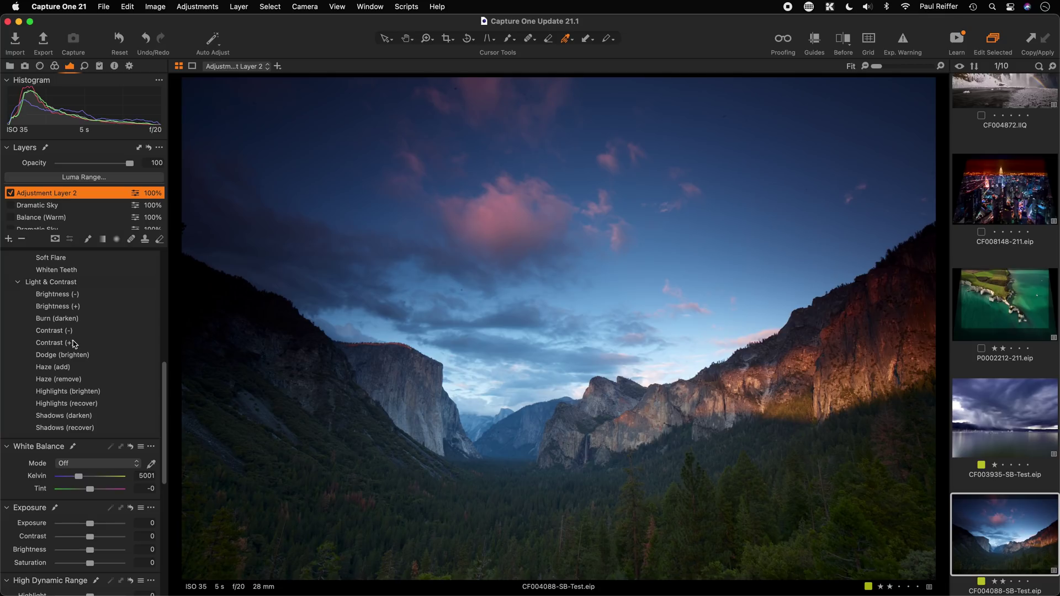
pyautogui.scroll(-5, 82, 469)
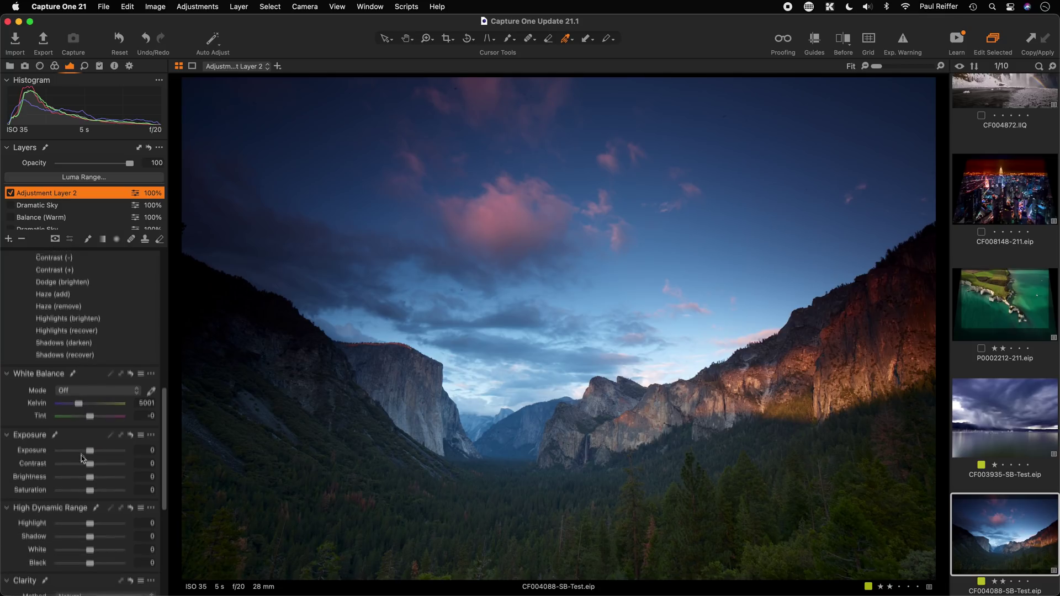
pyautogui.scroll(7, 78, 506)
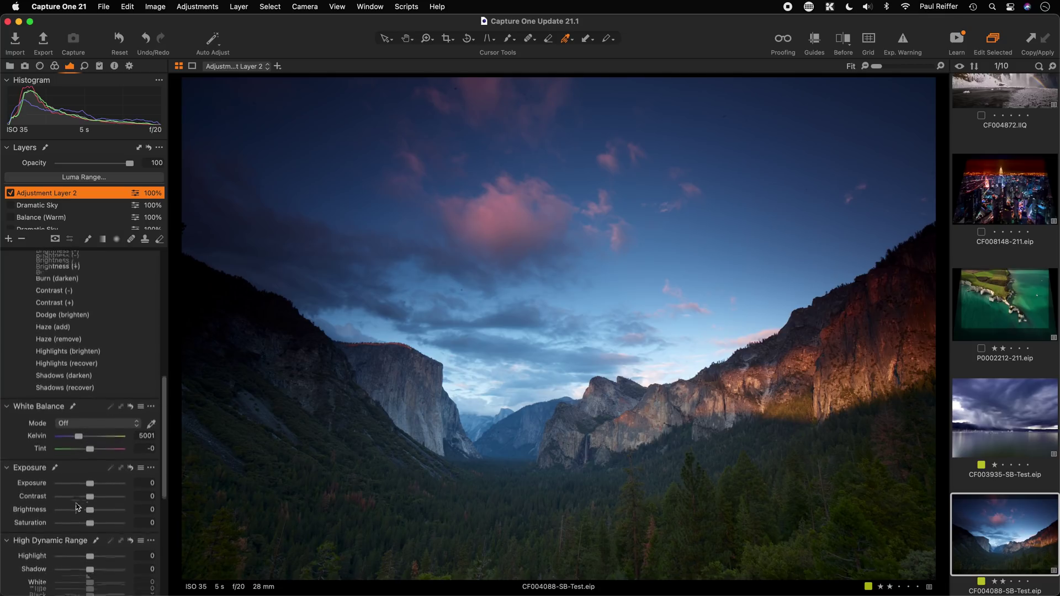
pyautogui.scroll(6, 77, 504)
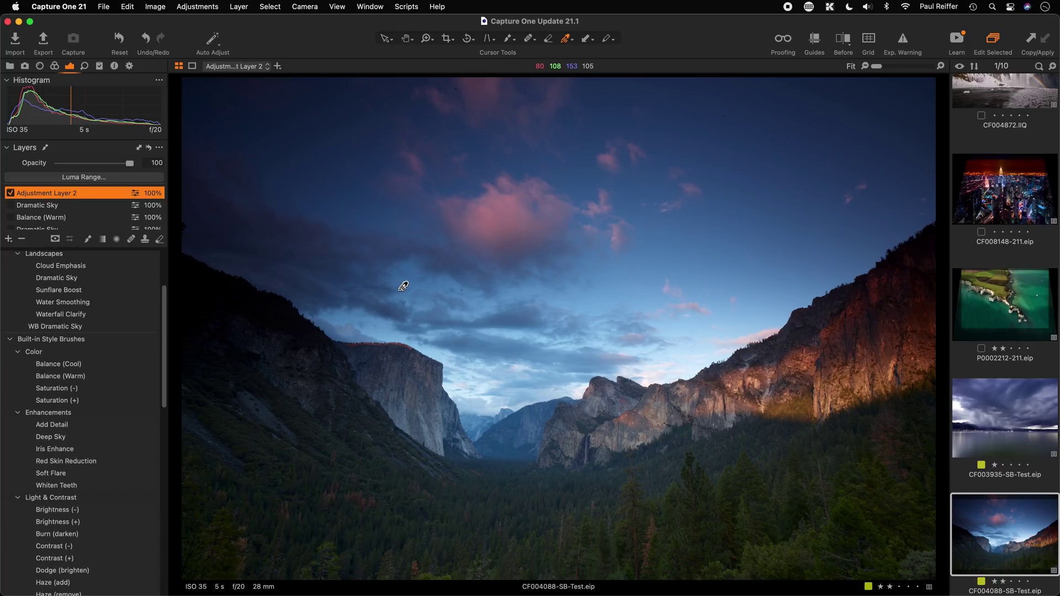
# Switch to Finder and select Night Sky Contrasts.costylebrush in the Cityscapes folder
pyautogui.press('super+Tab')
pyautogui.click(448, 259)
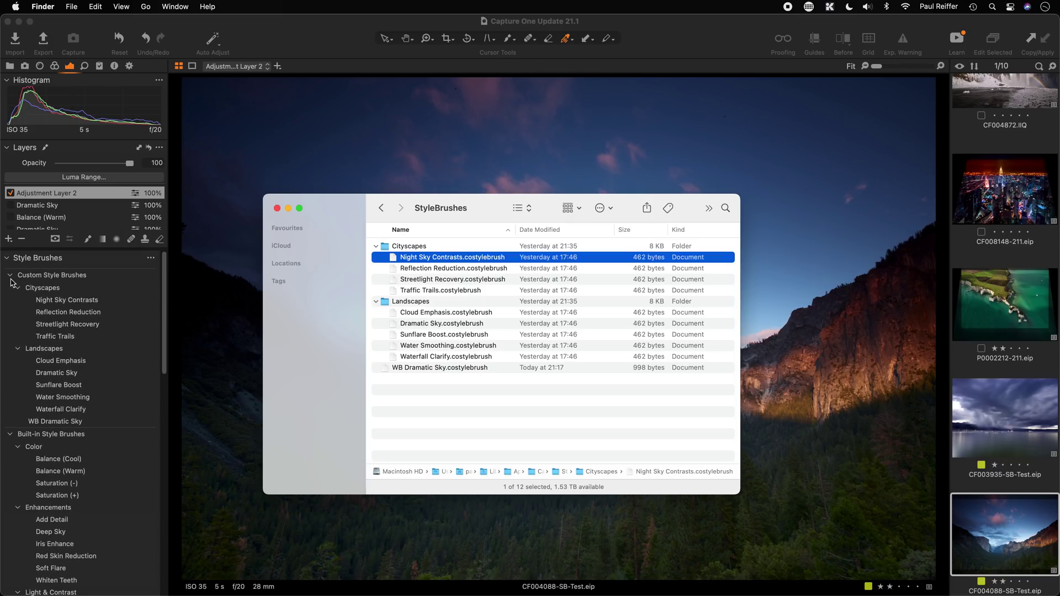
# Return to Capture One and collapse the Custom Style Brushes and Built-in Style Brushes groups
pyautogui.click(9, 275)
pyautogui.click(10, 290)
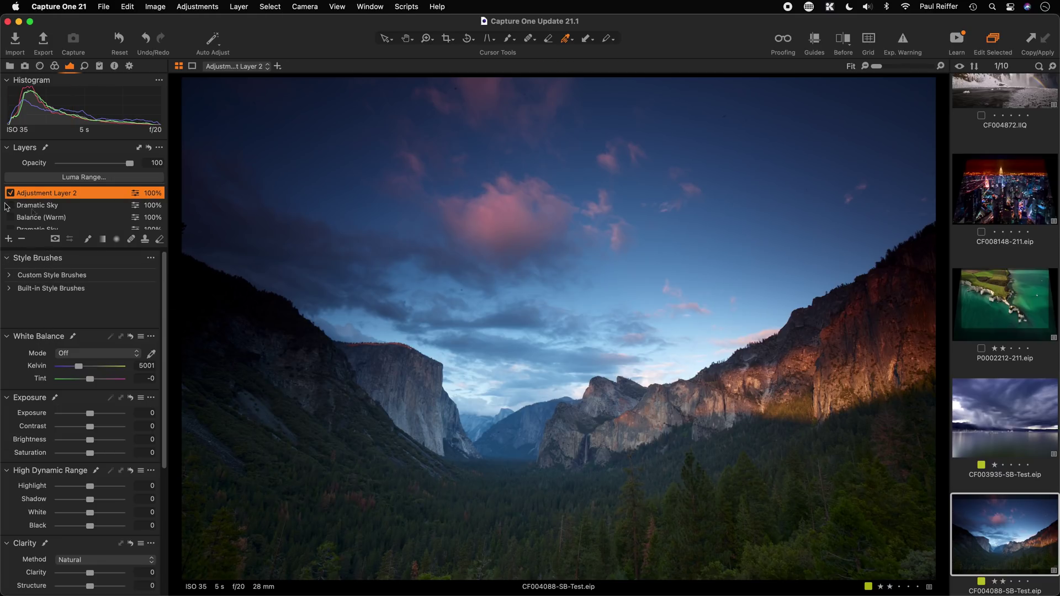
# Select the Dramatic Sky layer to review its adjustments, and glance at the style brush files in Finder before returning to Capture One
pyautogui.click(47, 207)
pyautogui.scroll(-3, 100, 477)
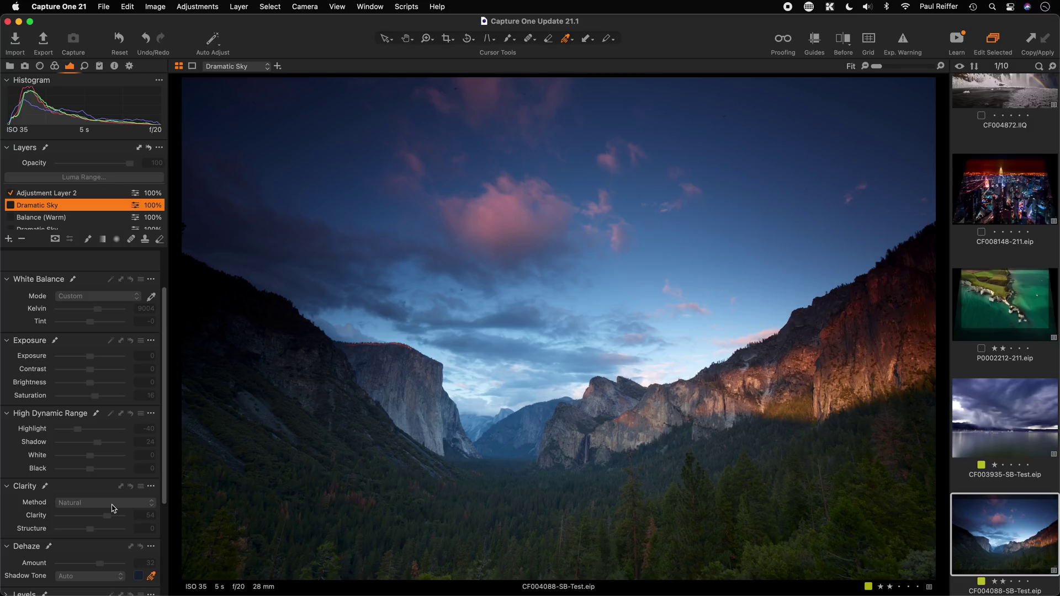
pyautogui.press('super+Tab')
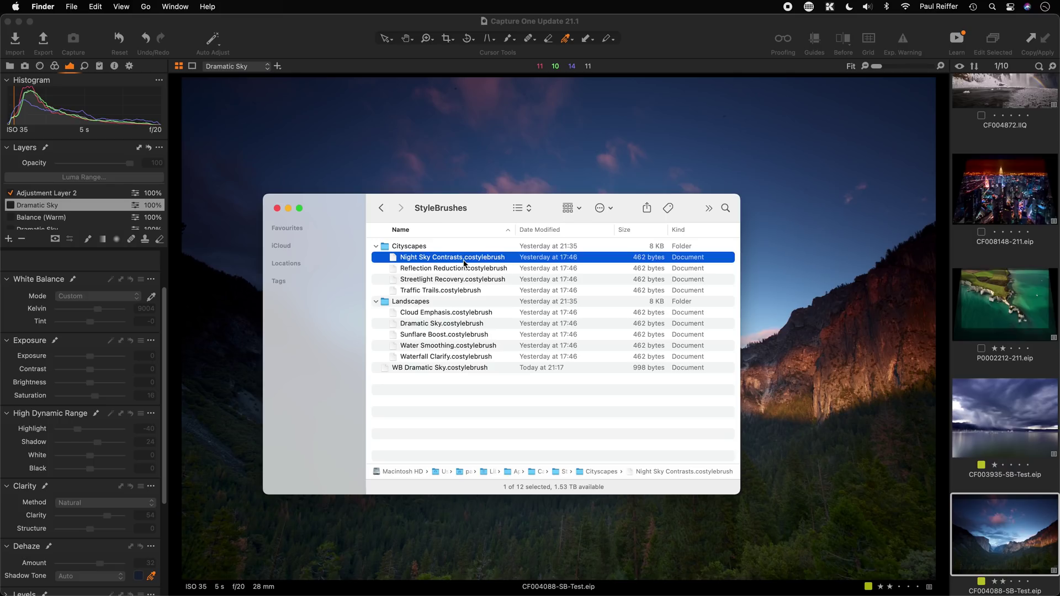
pyautogui.click(338, 51)
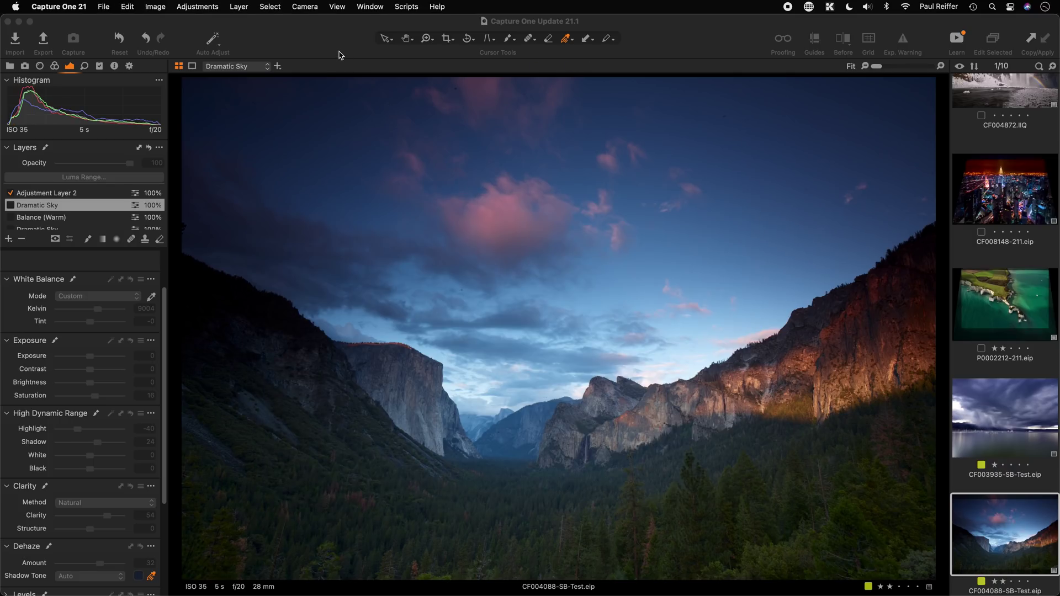
# Open the night cityscape photo CF008148-211.eip and turn off its WB Dramatic Sky layer
pyautogui.click(1002, 205)
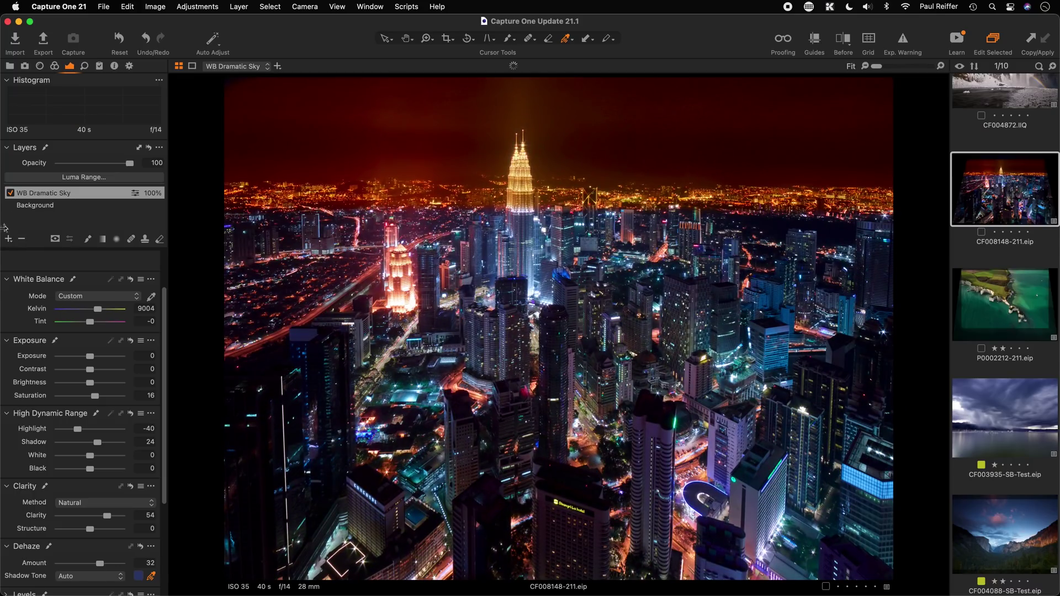
pyautogui.click(10, 193)
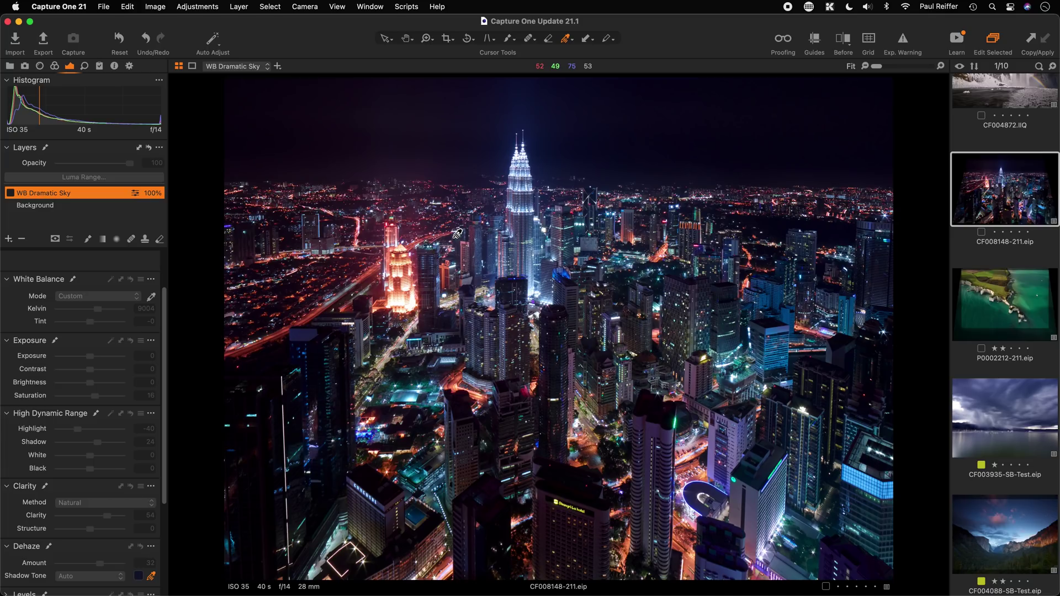
pyautogui.scroll(1, 91, 298)
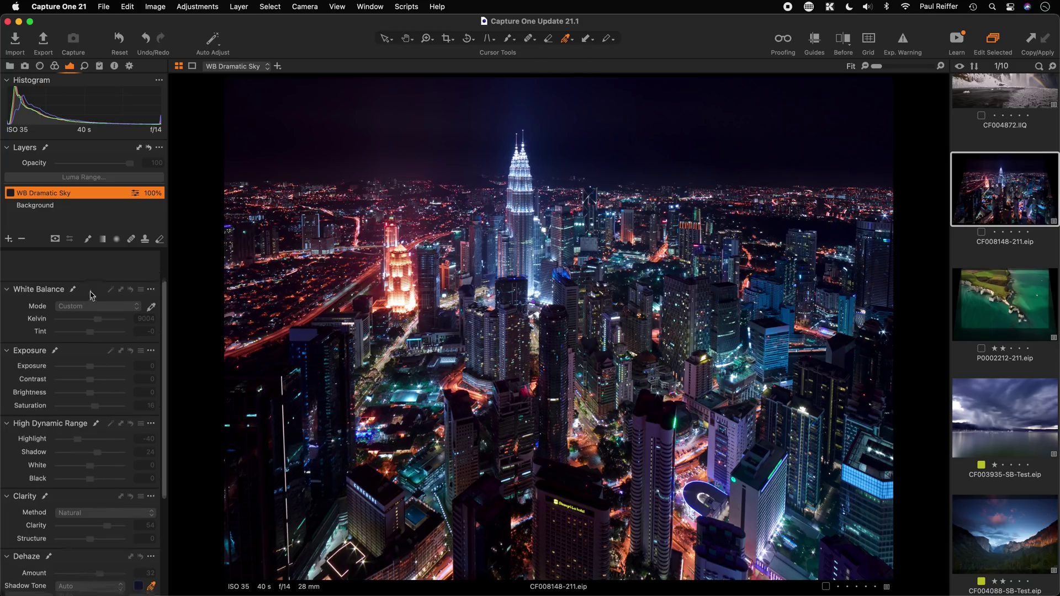
pyautogui.scroll(5, 91, 295)
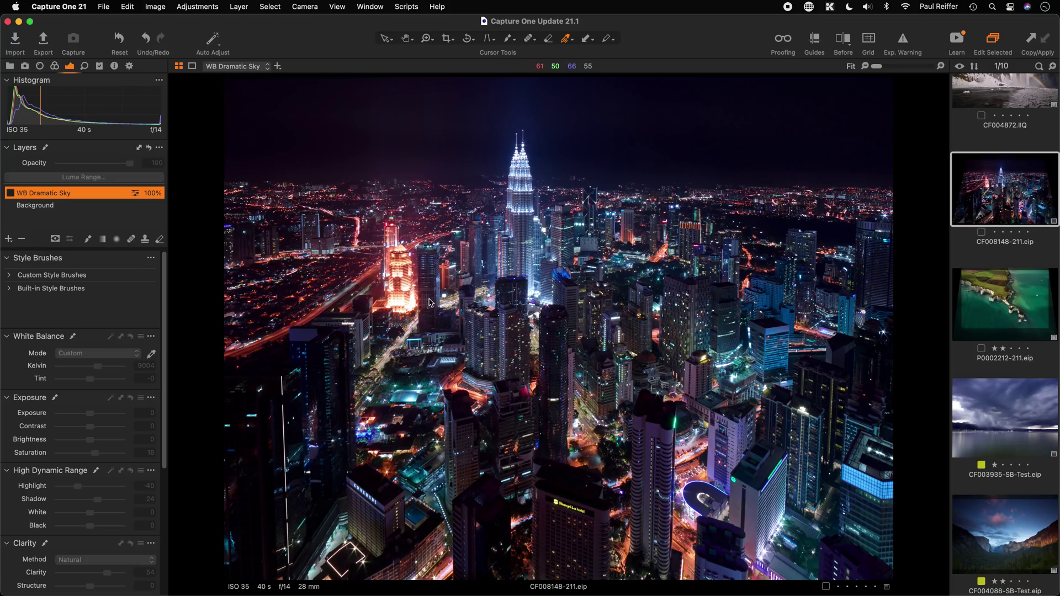